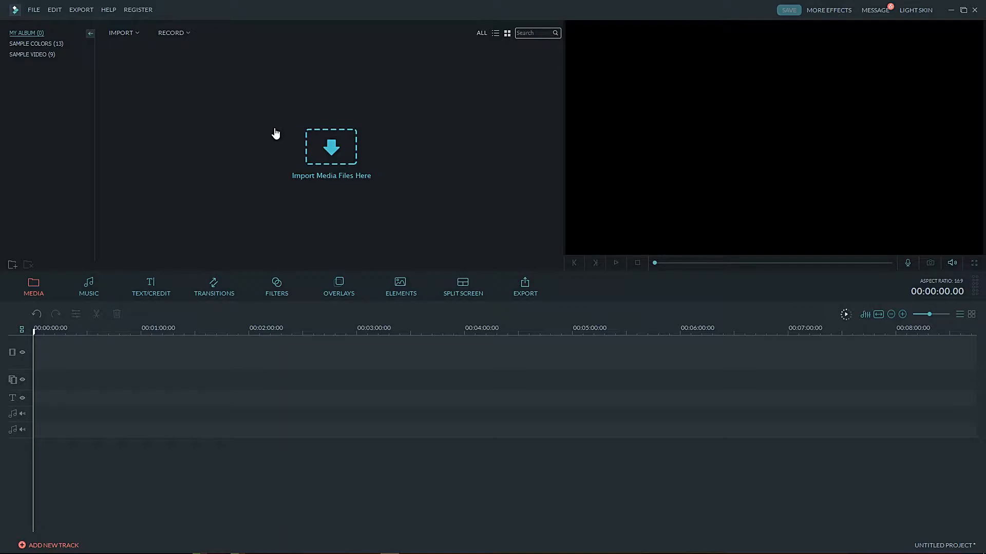
Step: Start a media file import and browse to Videos > Captures > UDK (Unreal Development Kit) based games
{"action": "left_click", "coordinate": [119, 33]}
{"action": "left_click", "coordinate": [134, 43]}
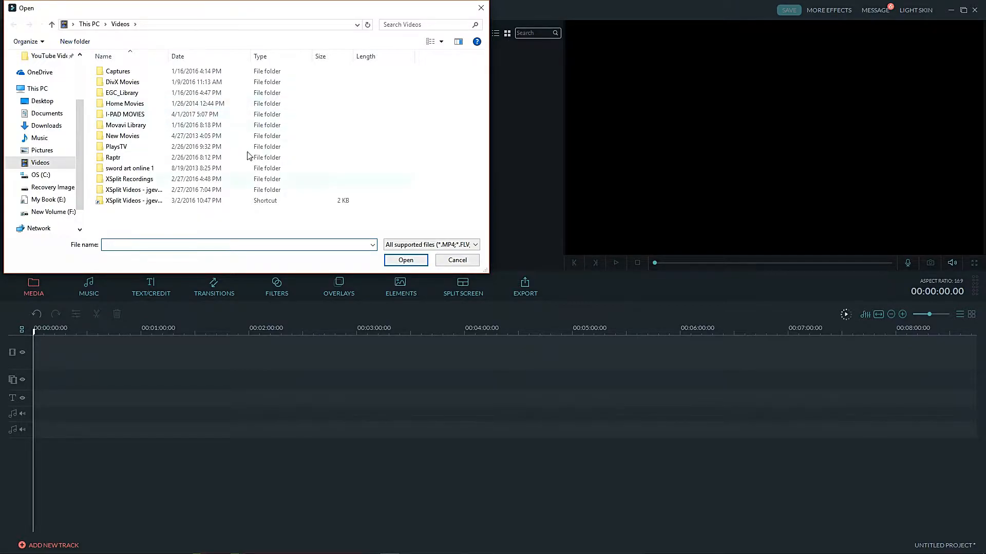
{"action": "left_click_drag", "start_coordinate": [218, 15], "coordinate": [293, 217]}
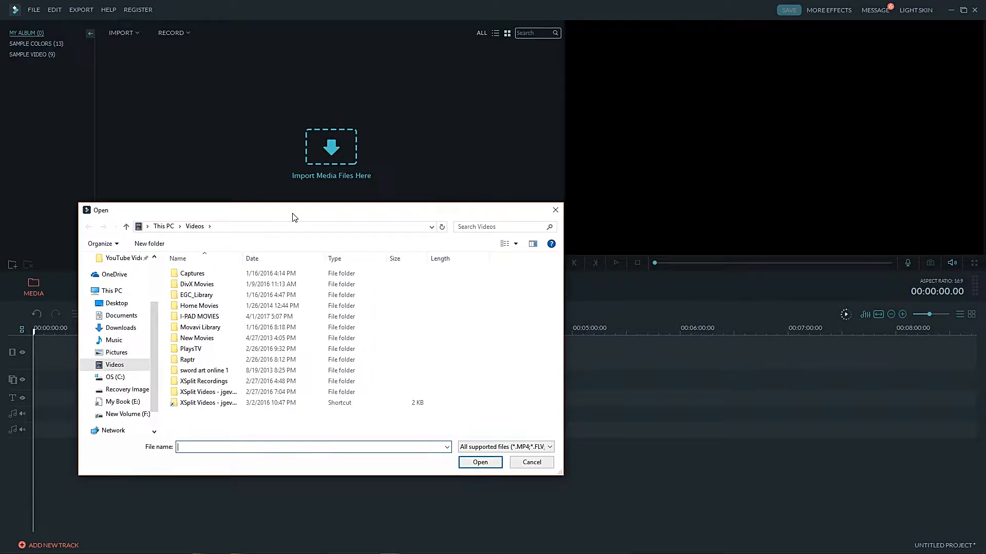
{"action": "left_click_drag", "start_coordinate": [242, 214], "coordinate": [242, 132]}
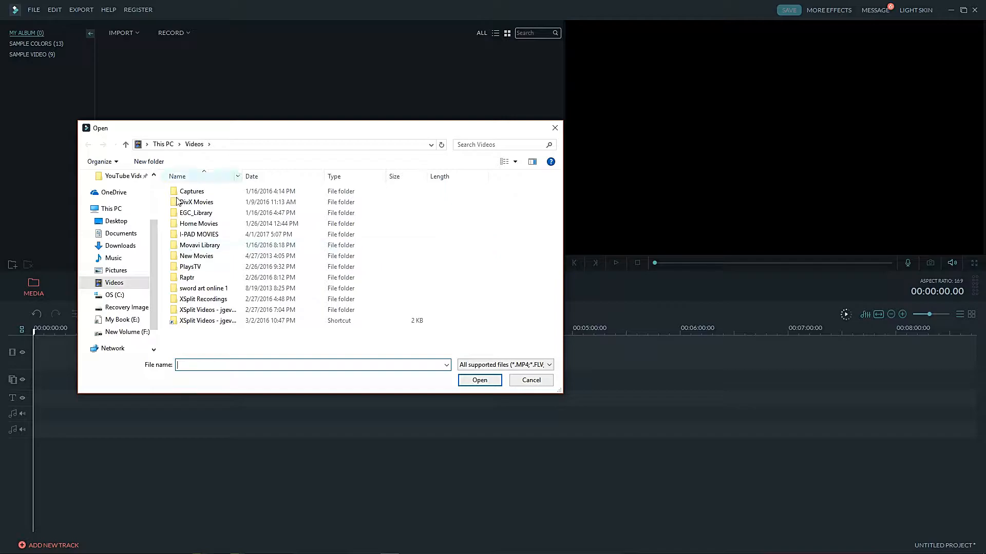
{"action": "double_click", "coordinate": [197, 194]}
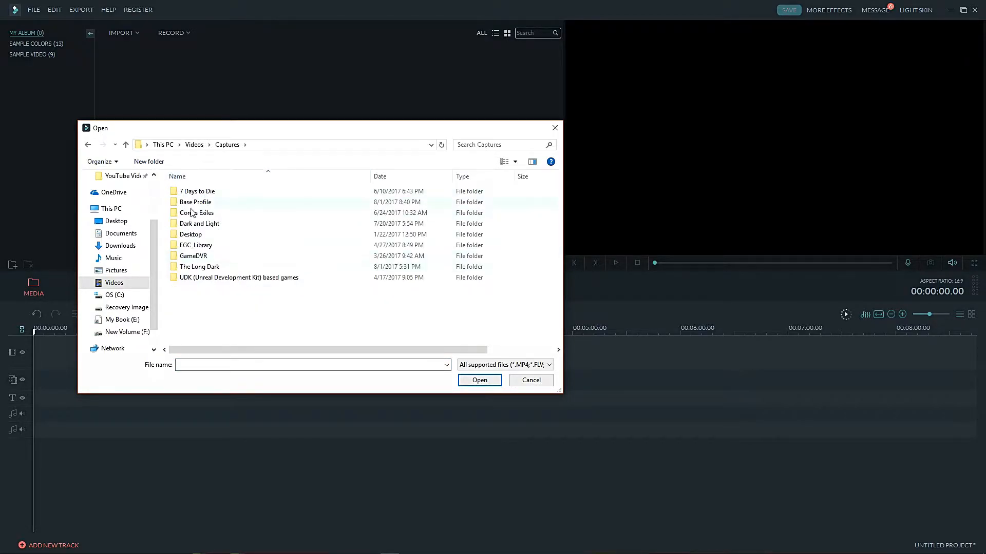
{"action": "double_click", "coordinate": [187, 235]}
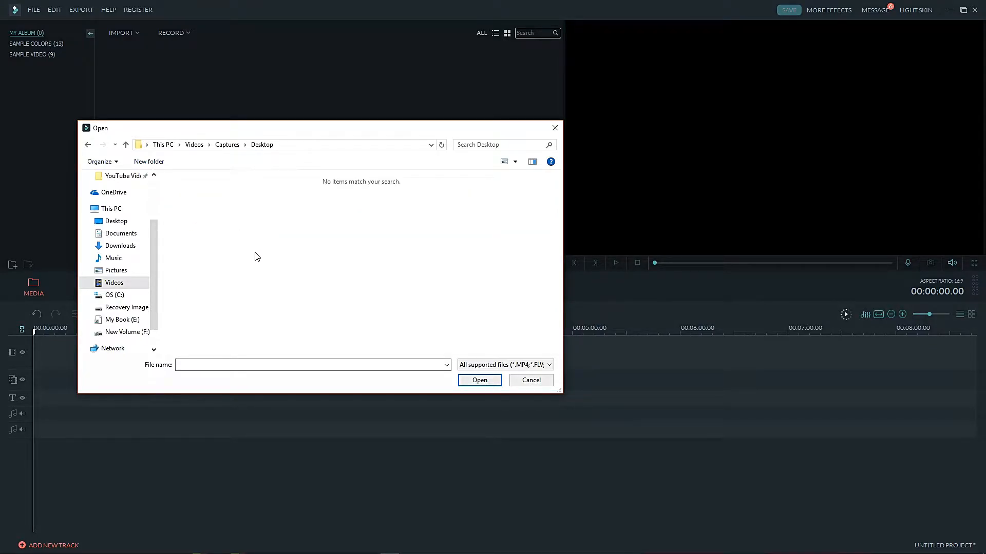
{"action": "left_click", "coordinate": [125, 145]}
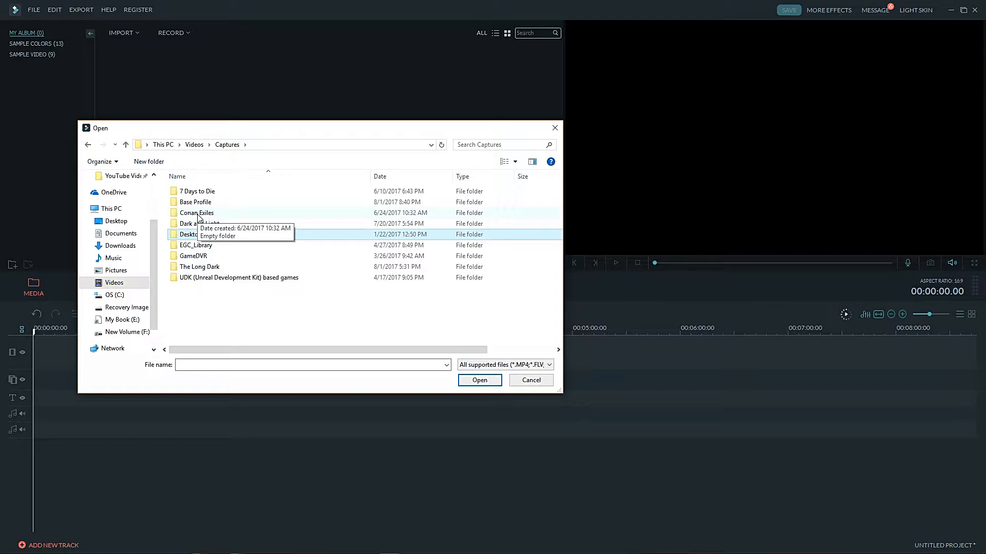
{"action": "left_click", "coordinate": [199, 282]}
{"action": "double_click", "coordinate": [198, 282]}
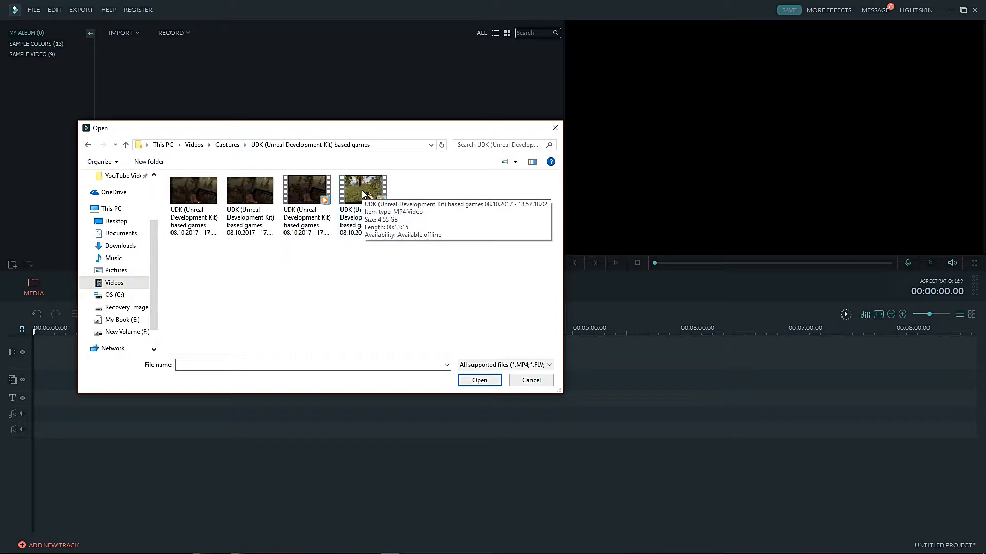
Step: Import all four UDK gameplay videos into the album and preview the last two clips
{"action": "left_click", "coordinate": [208, 195]}
{"action": "left_click", "coordinate": [267, 195], "text": "ctrl"}
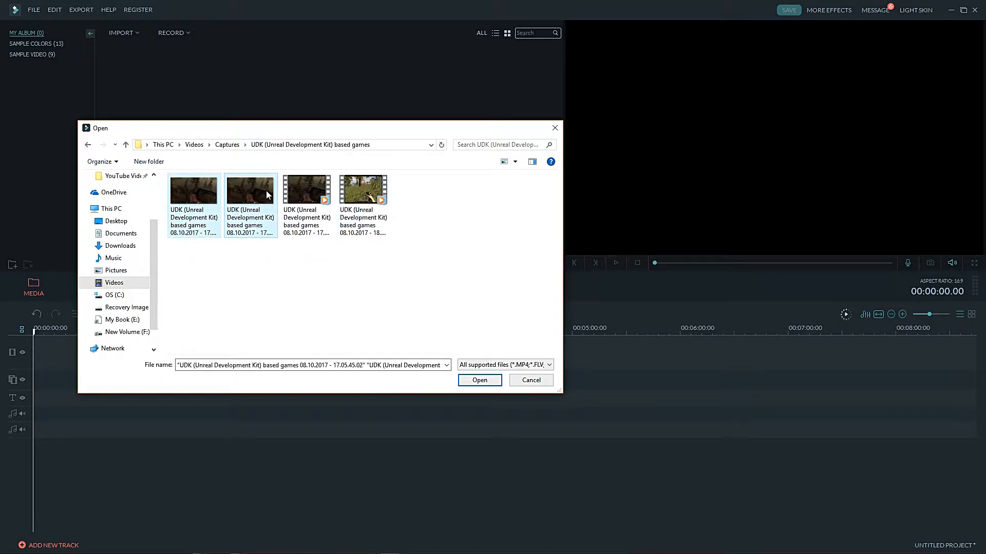
{"action": "left_click", "coordinate": [306, 194], "text": "ctrl"}
{"action": "left_click", "coordinate": [354, 187], "text": "ctrl"}
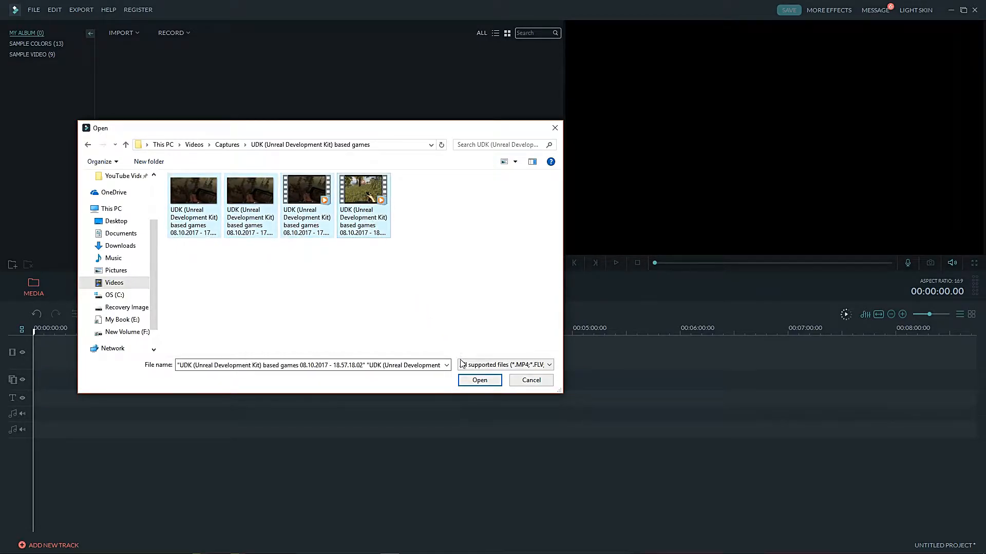
{"action": "left_click", "coordinate": [474, 379]}
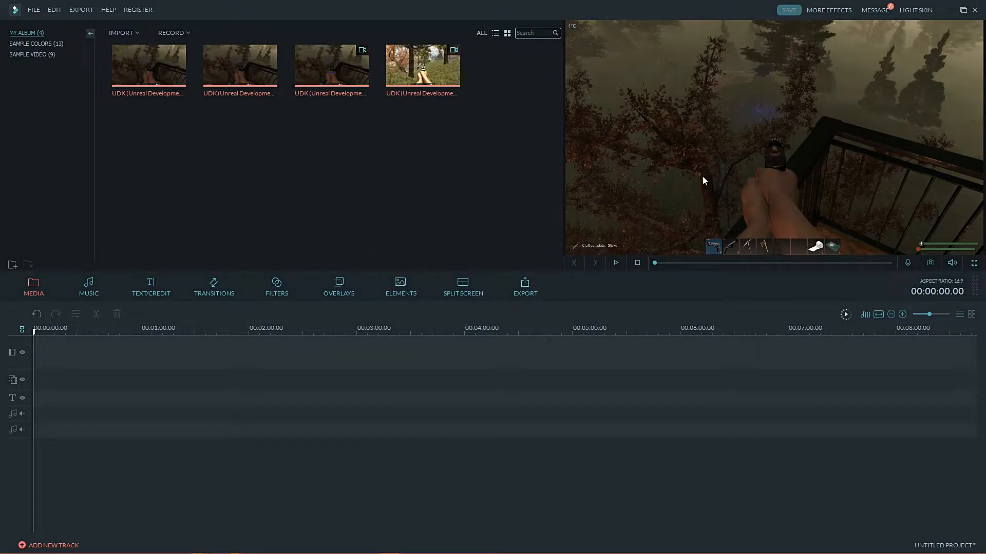
{"action": "left_click", "coordinate": [332, 80]}
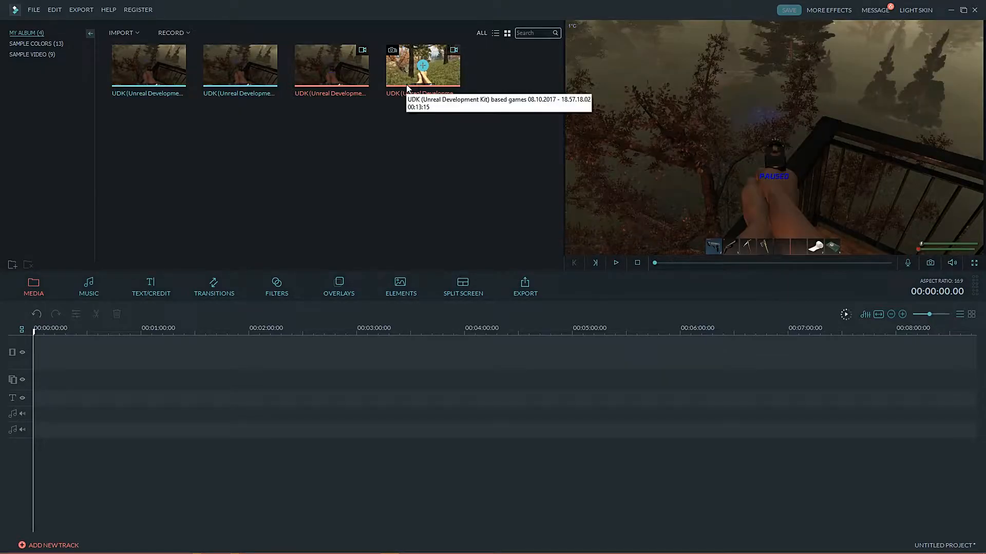
{"action": "left_click", "coordinate": [406, 86]}
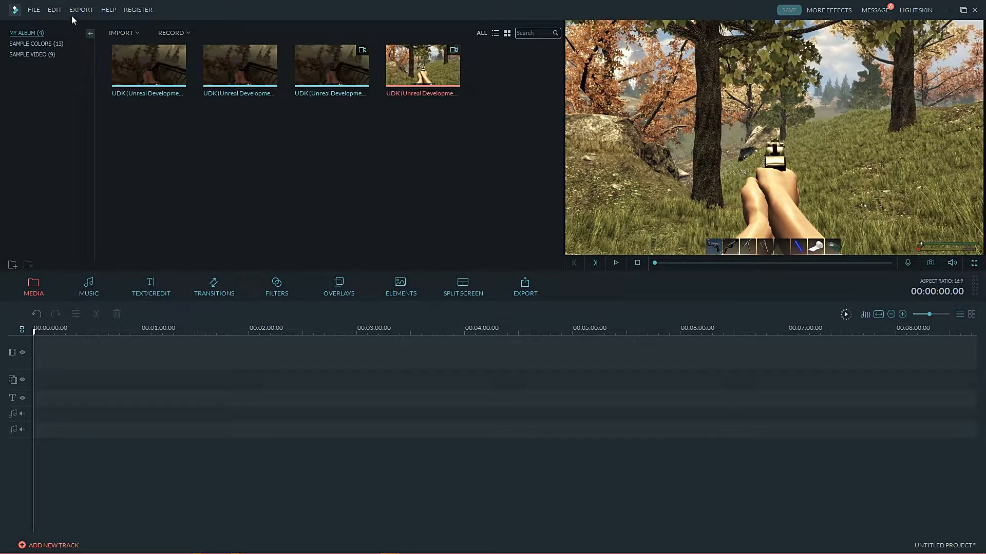
Step: Start opening an existing project and browse to the Documents > Wondershare Filmora > New folder directory
{"action": "left_click", "coordinate": [34, 9]}
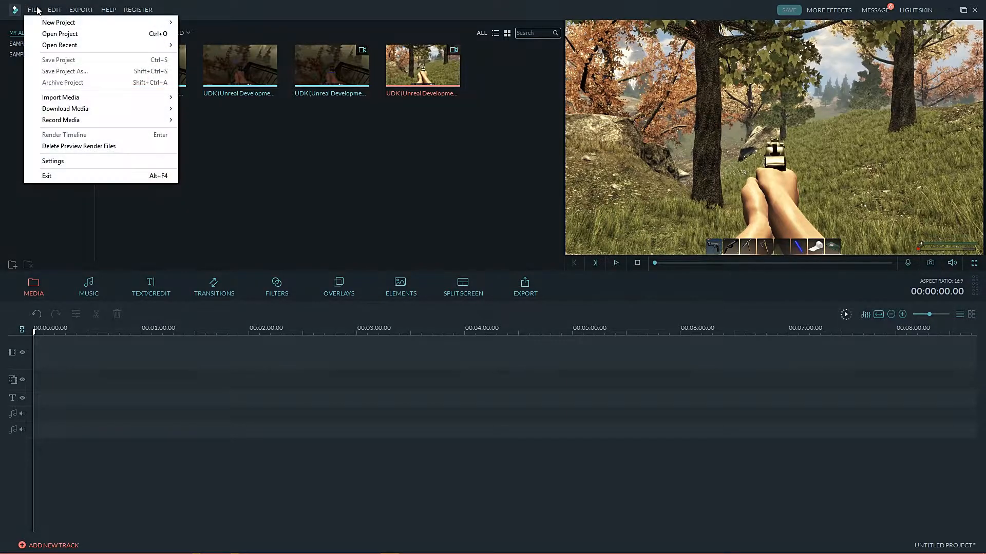
{"action": "left_click", "coordinate": [49, 37]}
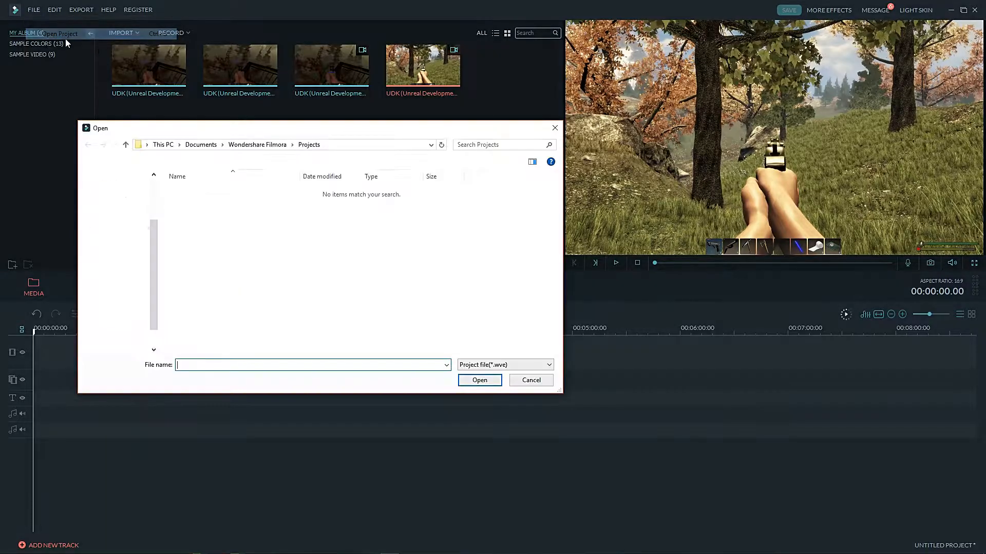
{"action": "left_click", "coordinate": [257, 146]}
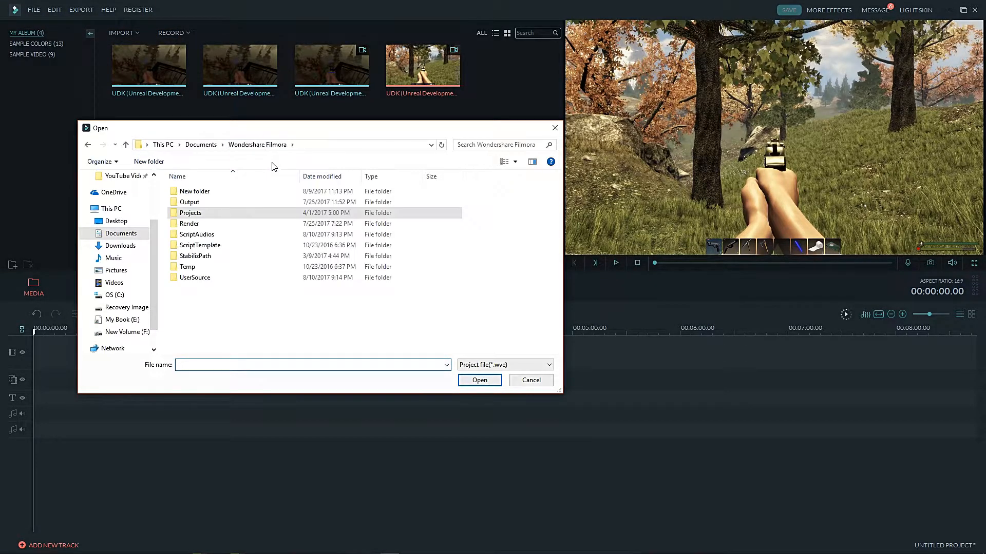
{"action": "double_click", "coordinate": [194, 193]}
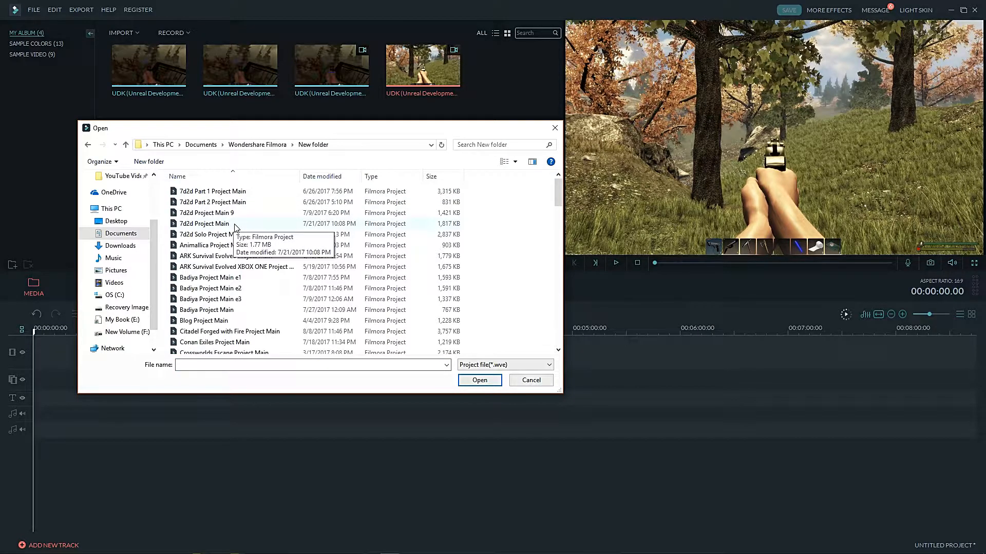
Step: Find and open the Subsistence Project Main project, continuing without relocating the missing media files
{"action": "scroll", "coordinate": [231, 230], "scroll_direction": "down", "scroll_amount": 5}
{"action": "scroll", "coordinate": [226, 234], "scroll_direction": "down", "scroll_amount": 8}
{"action": "scroll", "coordinate": [226, 234], "scroll_direction": "down", "scroll_amount": 6}
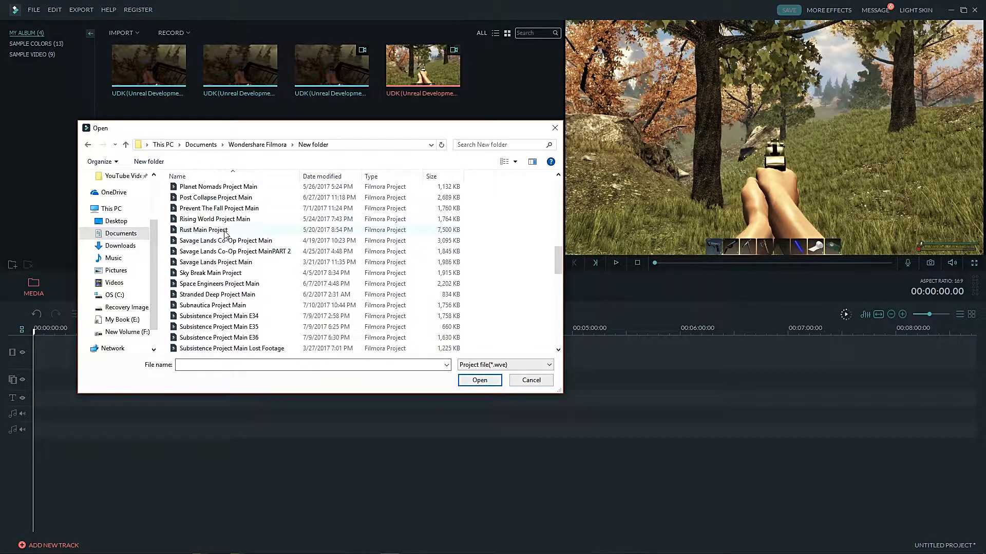
{"action": "scroll", "coordinate": [225, 234], "scroll_direction": "up", "scroll_amount": 5}
{"action": "scroll", "coordinate": [226, 234], "scroll_direction": "down", "scroll_amount": 10}
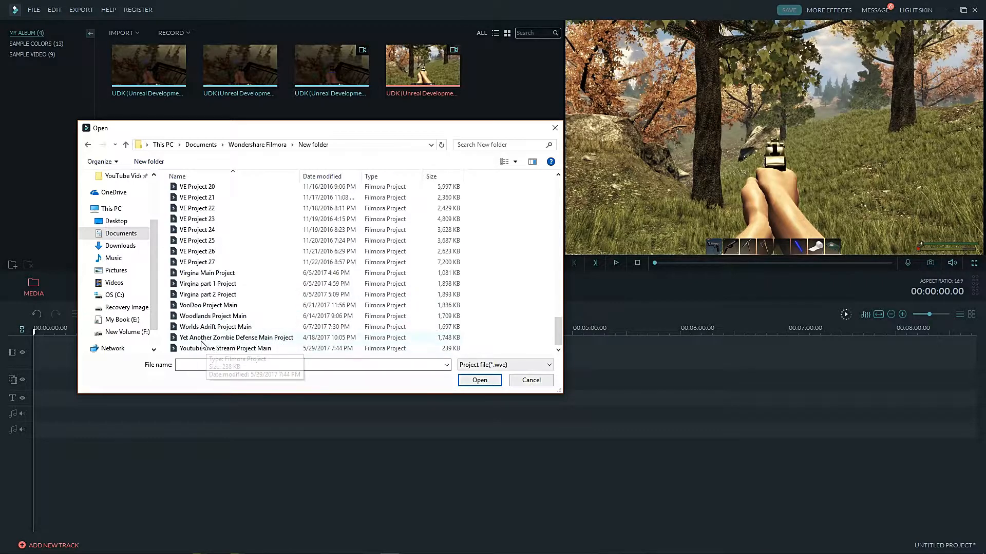
{"action": "scroll", "coordinate": [201, 280], "scroll_direction": "up", "scroll_amount": 5}
{"action": "scroll", "coordinate": [202, 280], "scroll_direction": "up", "scroll_amount": 10}
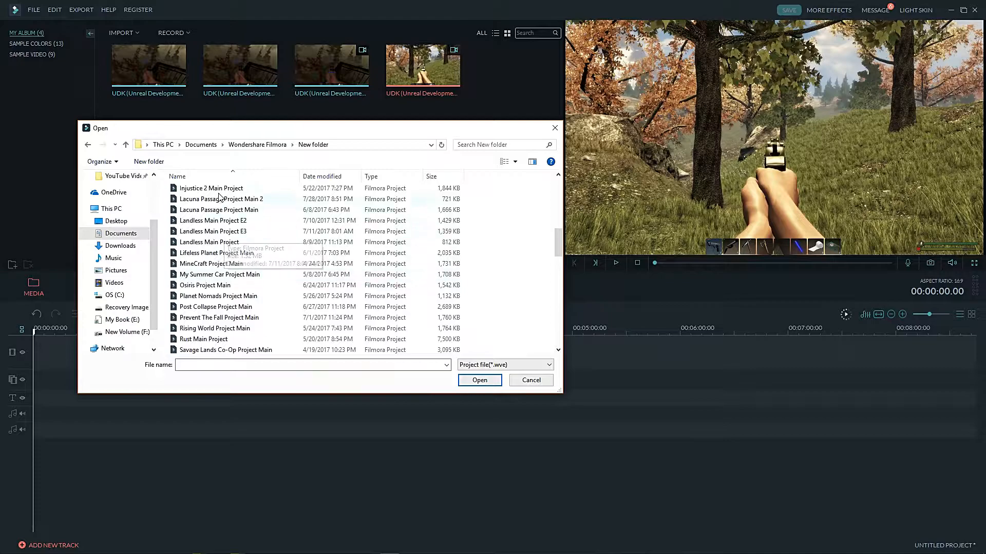
{"action": "scroll", "coordinate": [235, 211], "scroll_direction": "up", "scroll_amount": 2}
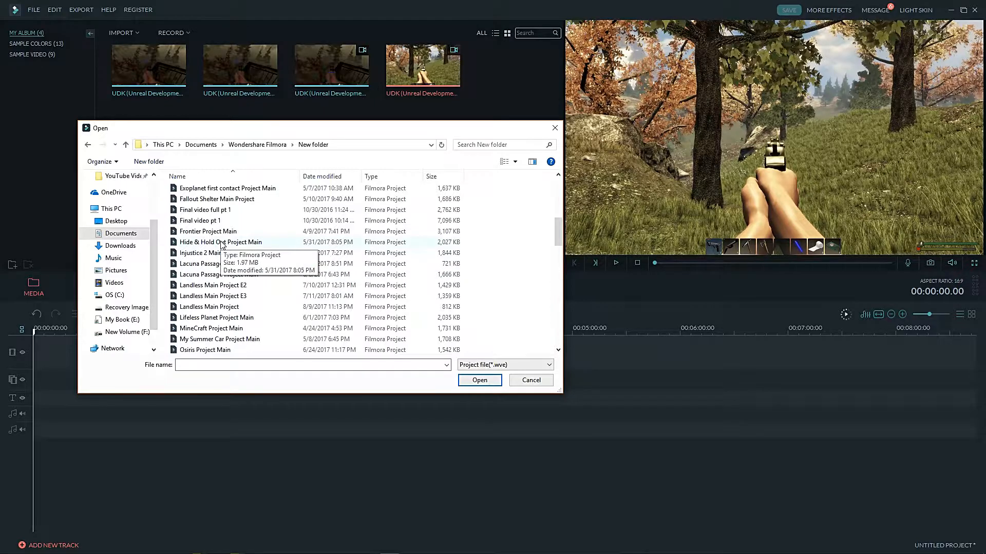
{"action": "scroll", "coordinate": [216, 254], "scroll_direction": "down", "scroll_amount": 6}
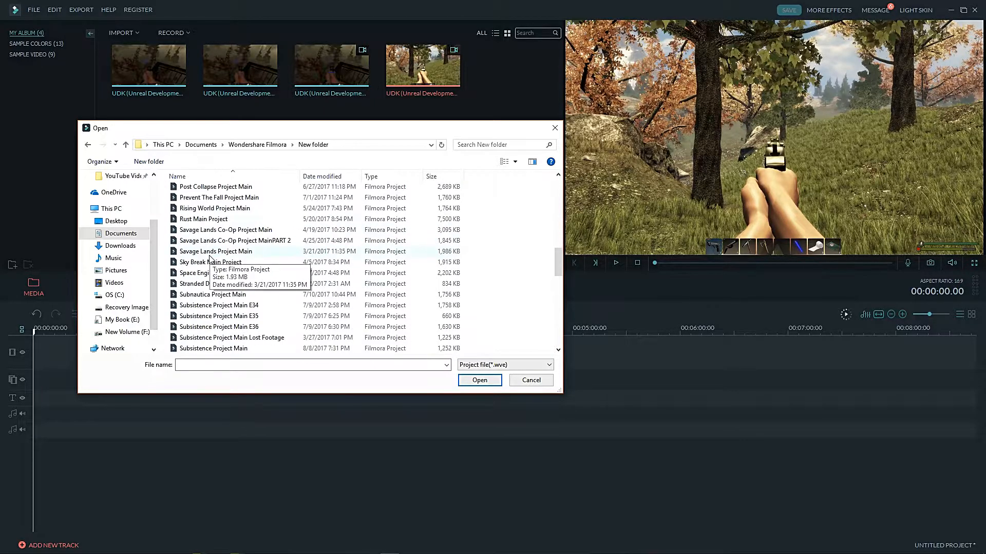
{"action": "left_click", "coordinate": [218, 285]}
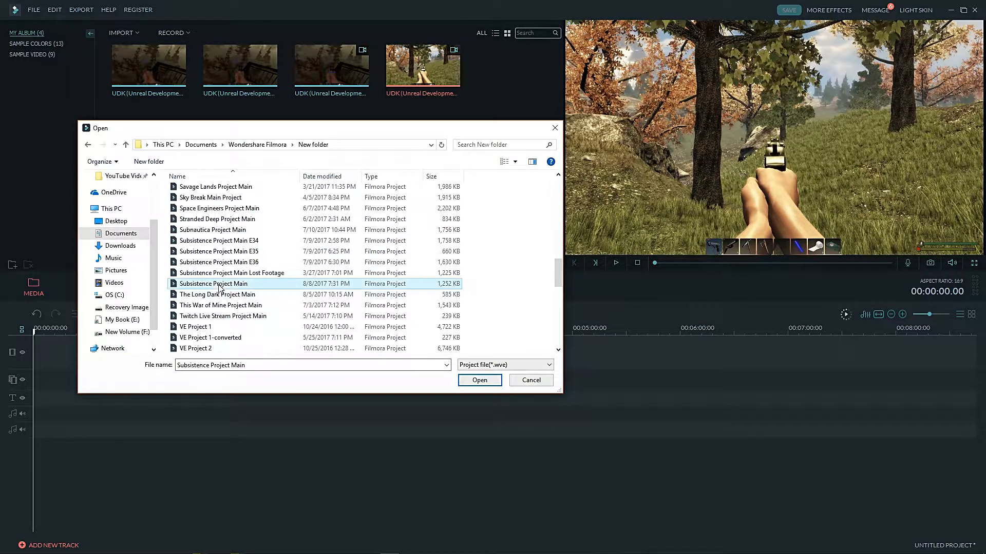
{"action": "left_click", "coordinate": [478, 380]}
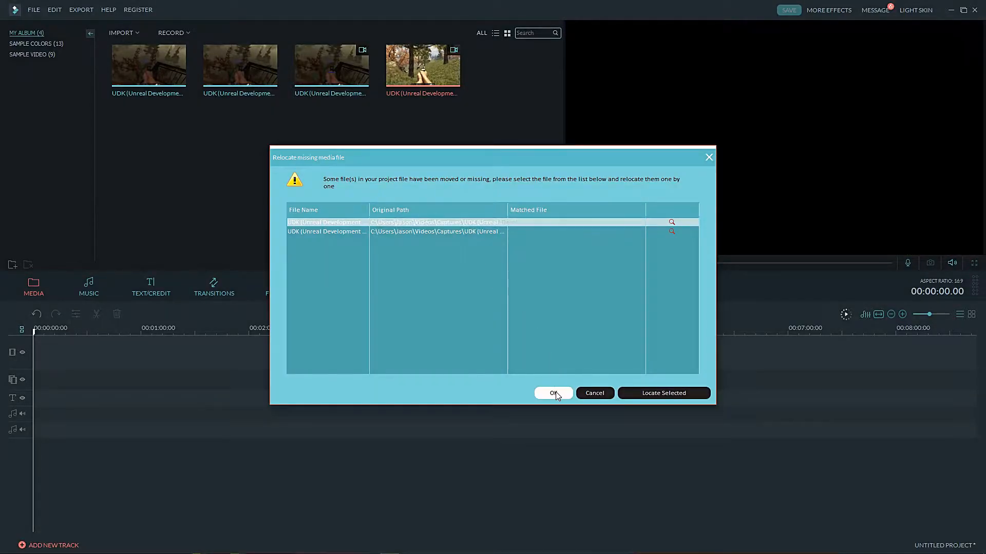
{"action": "left_click", "coordinate": [555, 392]}
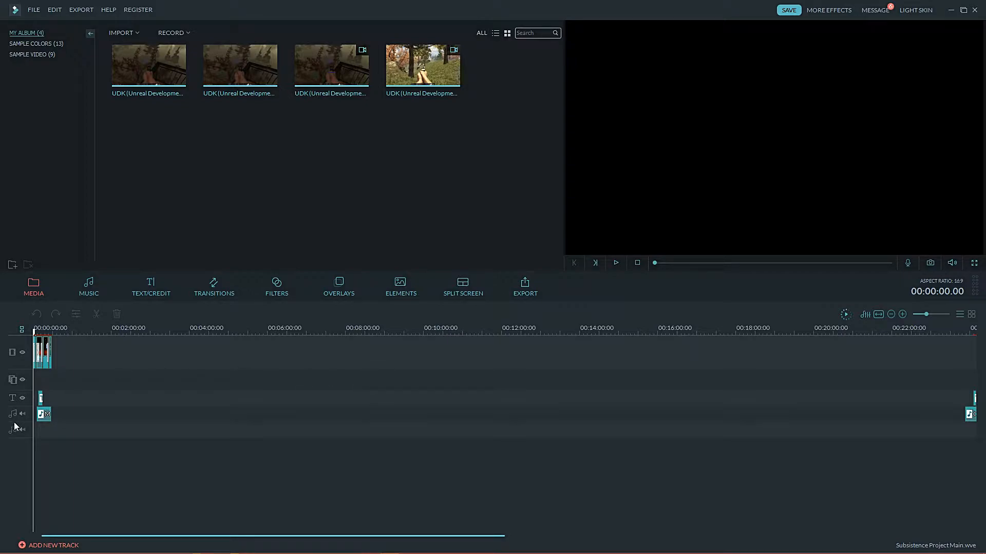
Step: Review the intro clips and the opening title's text settings, and play a few seconds of the intro
{"action": "left_click", "coordinate": [37, 366]}
{"action": "left_click", "coordinate": [40, 367]}
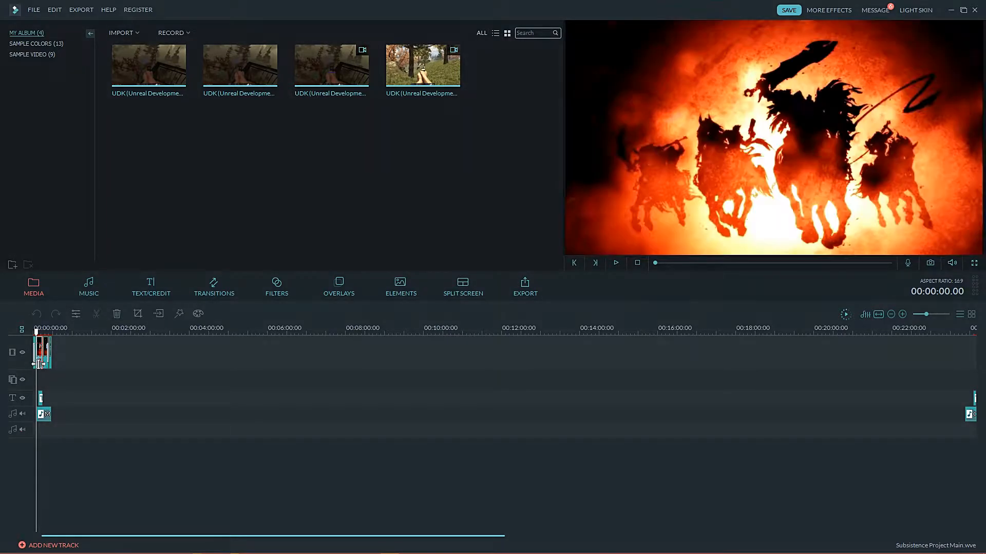
{"action": "left_click", "coordinate": [50, 367]}
{"action": "left_click", "coordinate": [40, 399]}
{"action": "double_click", "coordinate": [41, 400]}
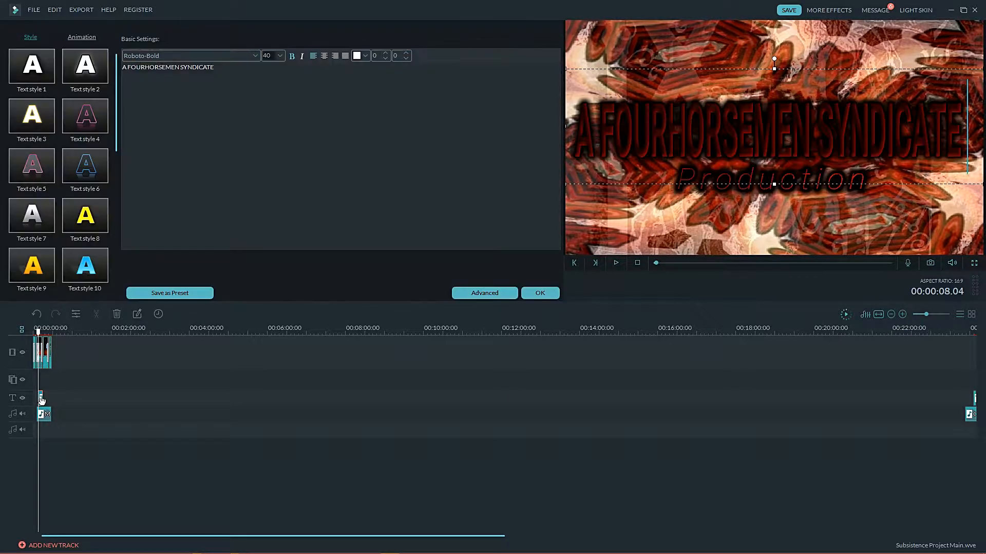
{"action": "left_click", "coordinate": [540, 292]}
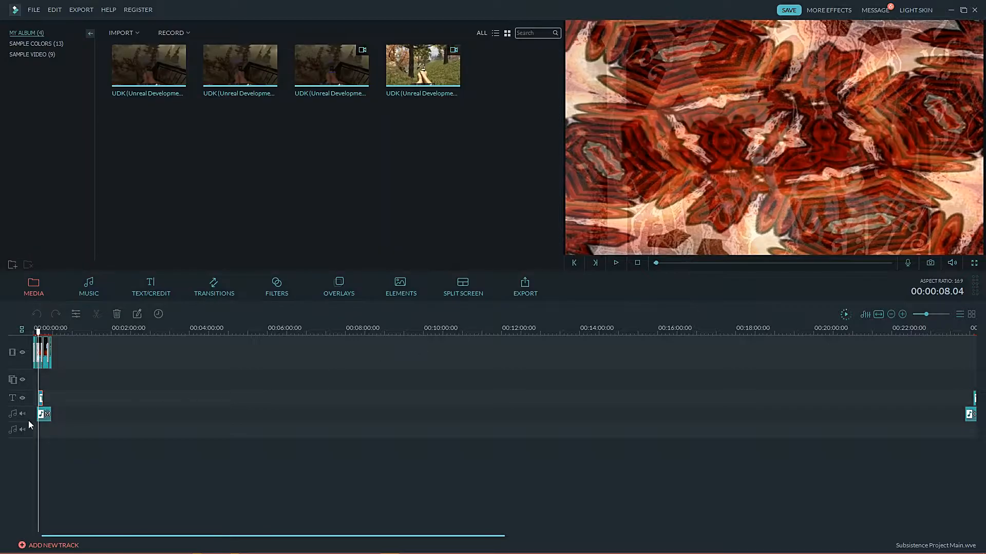
{"action": "left_click", "coordinate": [616, 263]}
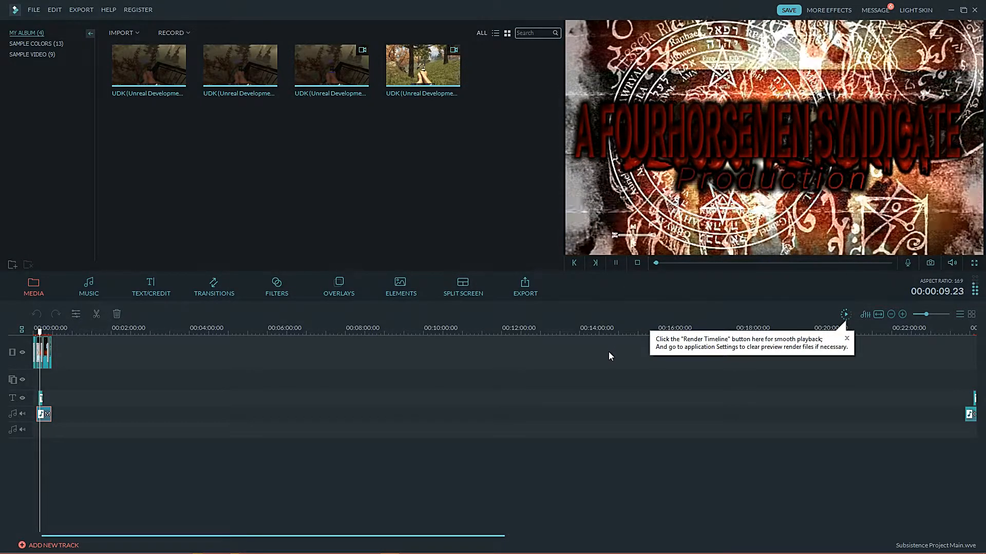
{"action": "left_click", "coordinate": [615, 263]}
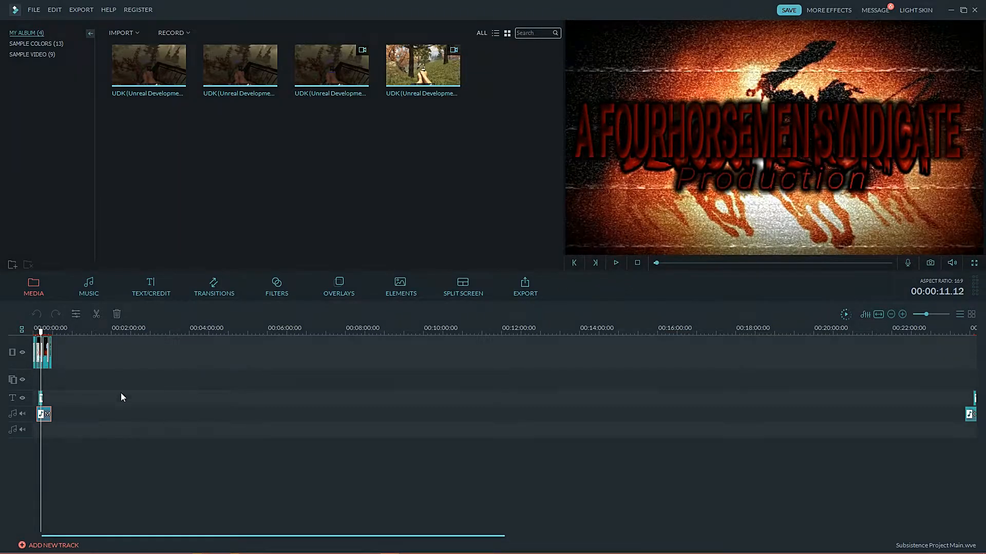
Step: Save the "WAR DECLARED! RAIDING ALL 3 BASES!" title near the timeline's end as a text preset named Subsistence Main
{"action": "double_click", "coordinate": [974, 398]}
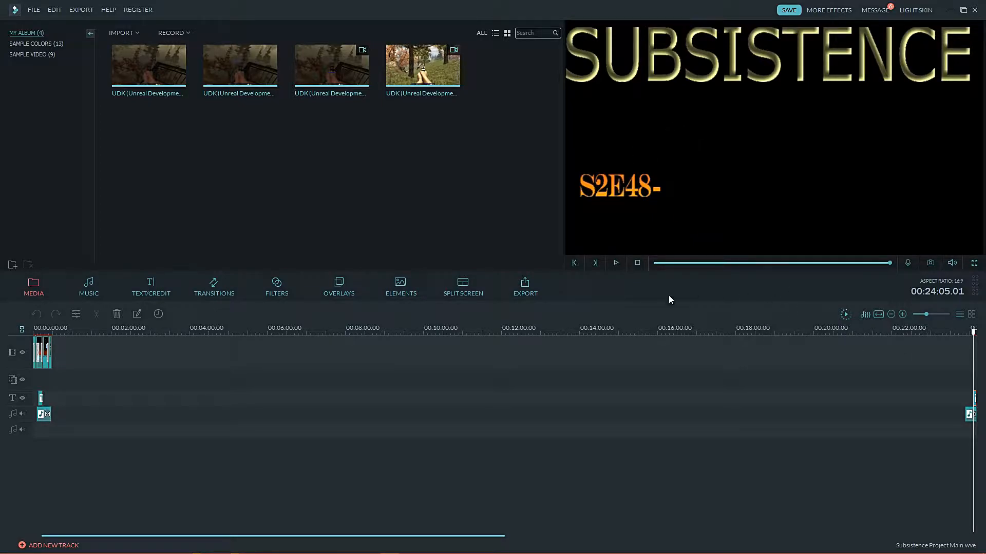
{"action": "double_click", "coordinate": [976, 399]}
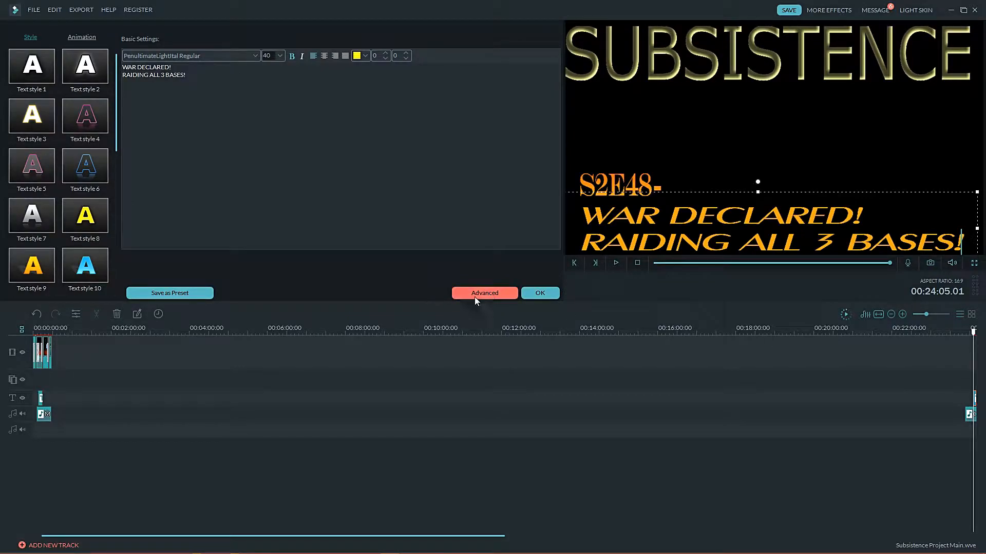
{"action": "left_click", "coordinate": [164, 292]}
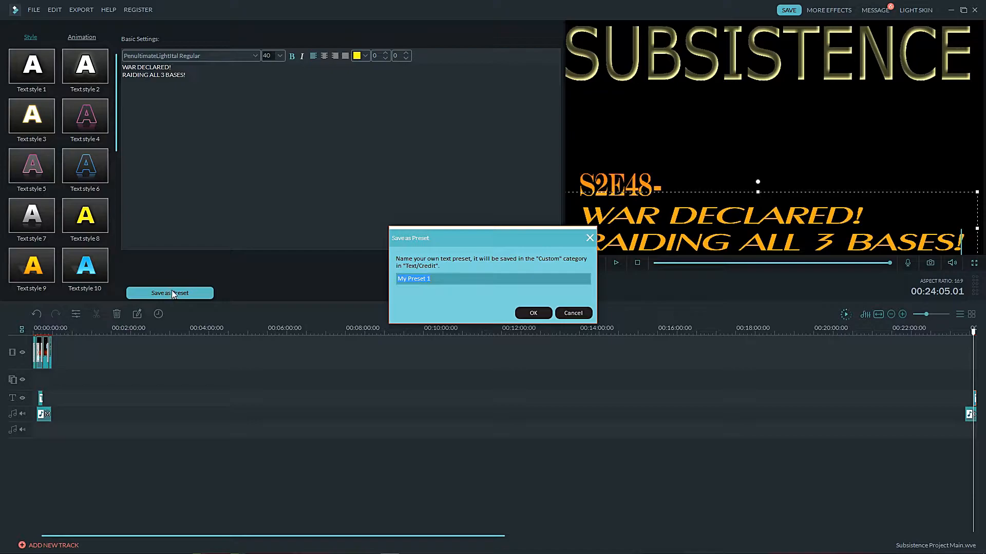
{"action": "type", "text": "Subsistence Main"}
{"action": "left_click", "coordinate": [533, 312]}
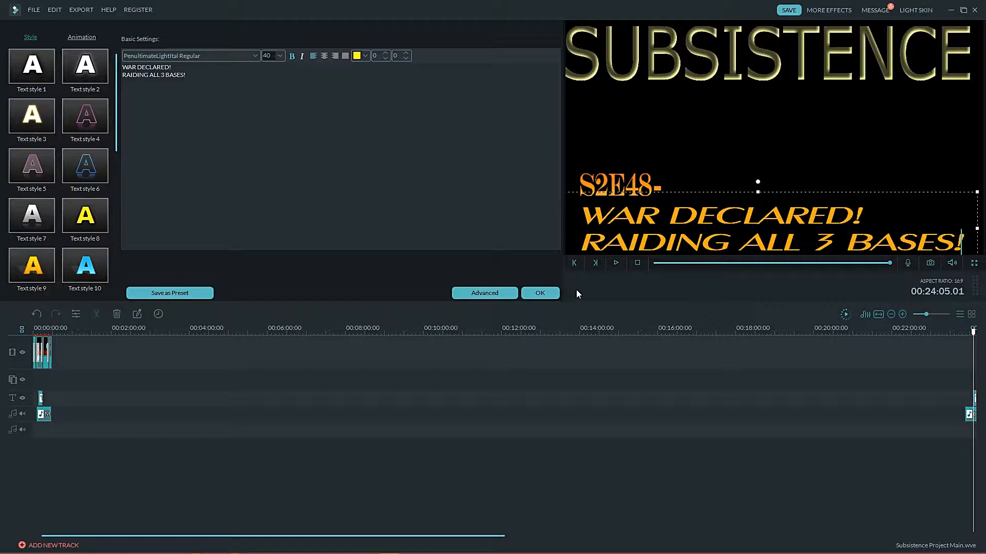
{"action": "left_click", "coordinate": [538, 294]}
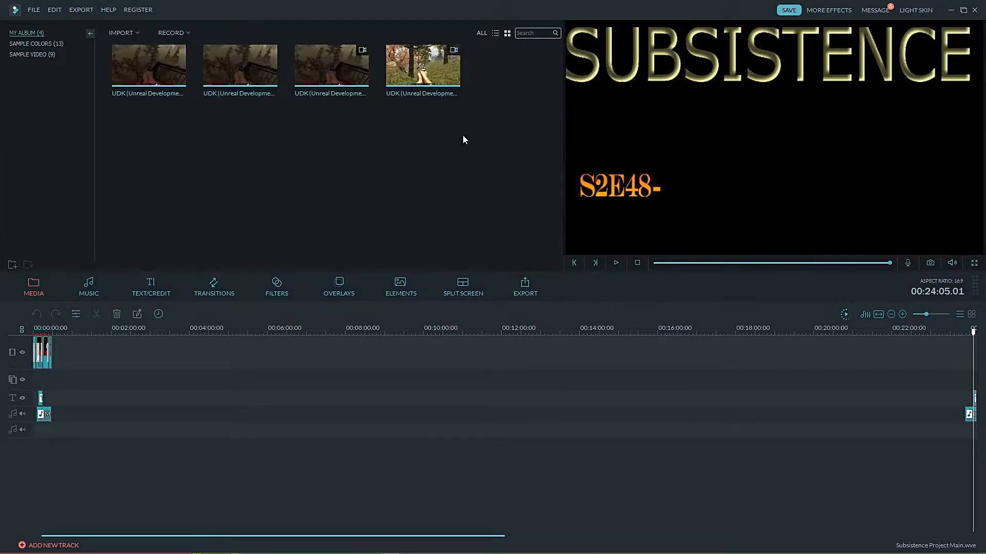
Step: Insert the UDK gameplay clip 08.10.2017 - 17.05.56.01 right after the "A FOURHORSEMEN SYNDICATE Production" intro clip on the video track
{"action": "left_click_drag", "start_coordinate": [926, 314], "coordinate": [930, 317]}
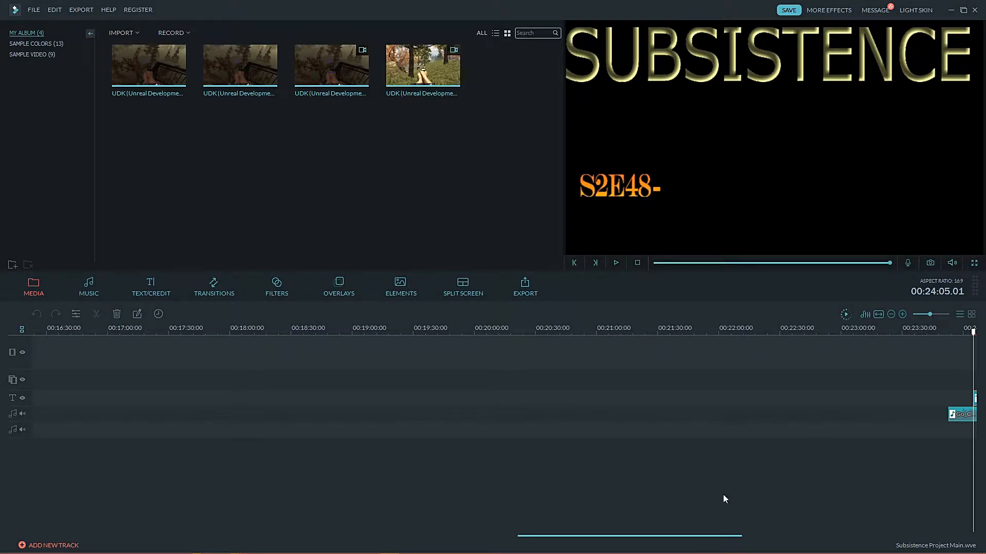
{"action": "left_click_drag", "start_coordinate": [676, 537], "coordinate": [70, 498]}
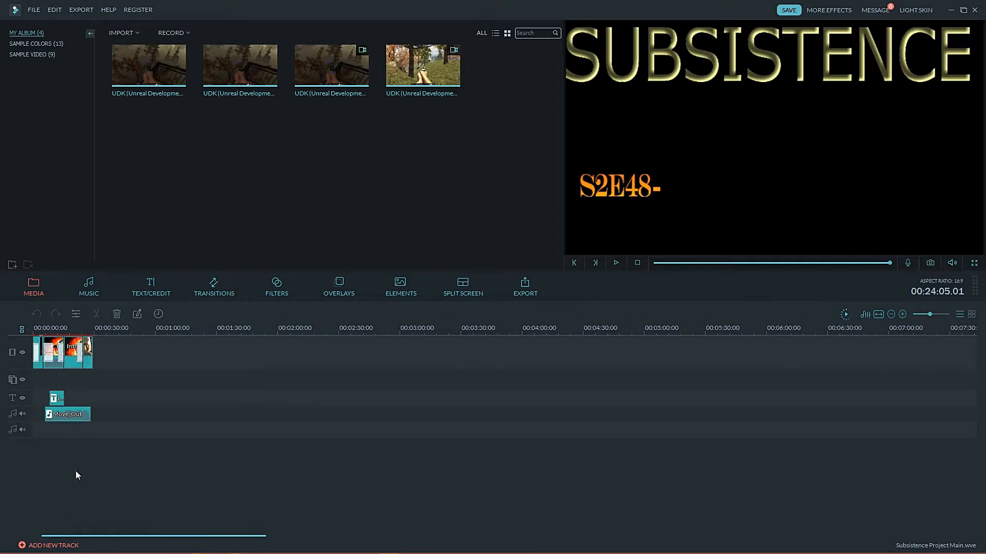
{"action": "left_click_drag", "start_coordinate": [931, 313], "coordinate": [932, 313]}
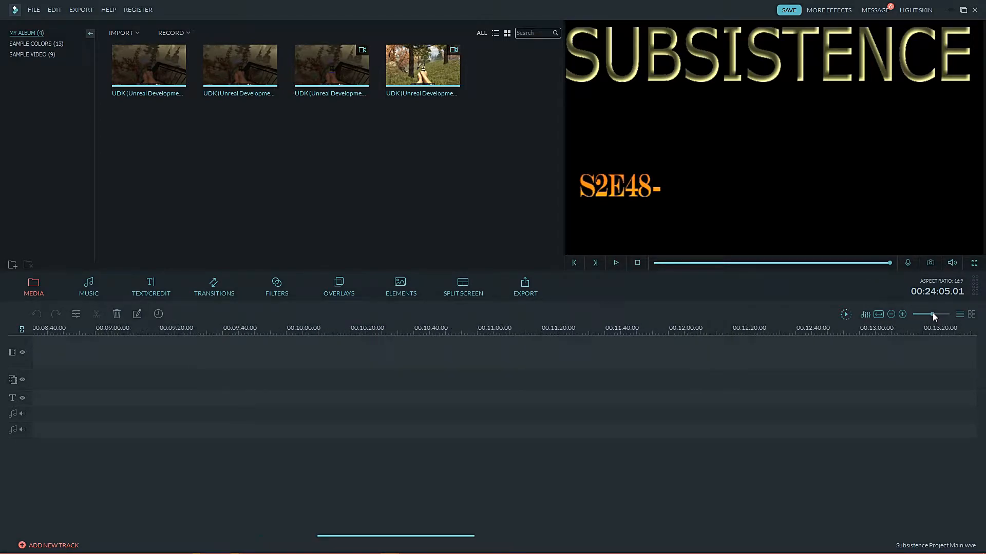
{"action": "left_click_drag", "start_coordinate": [310, 549], "coordinate": [116, 539]}
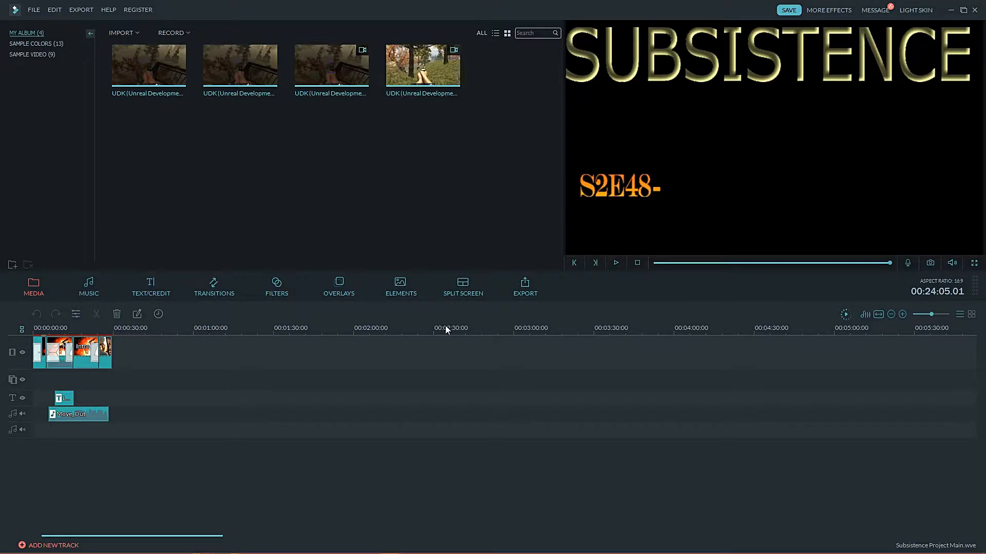
{"action": "mouse_move", "coordinate": [391, 61]}
{"action": "left_click_drag", "start_coordinate": [331, 64], "coordinate": [77, 359]}
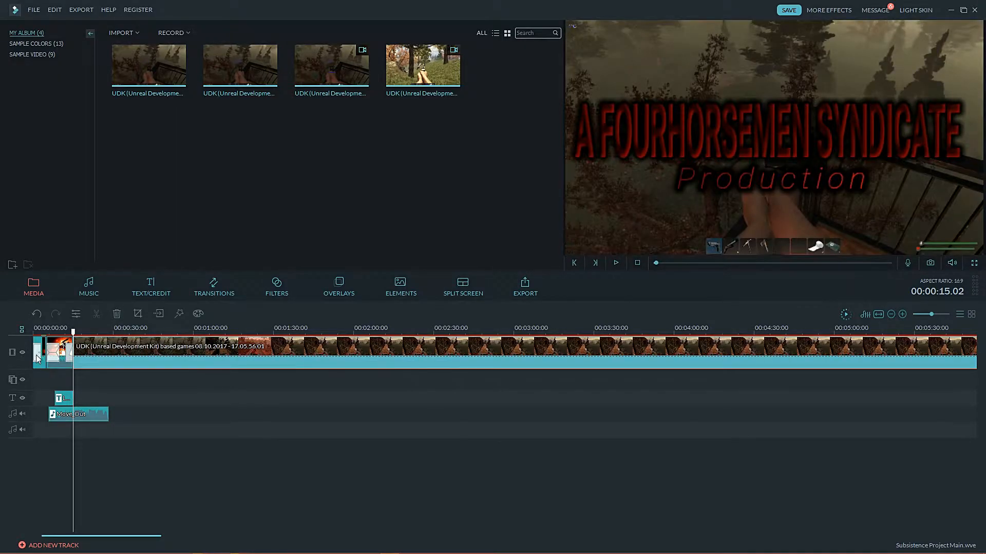
Step: Add a transition between the intro clip and the gameplay clip, play through it, and view the preview at full screen
{"action": "left_click", "coordinate": [43, 366]}
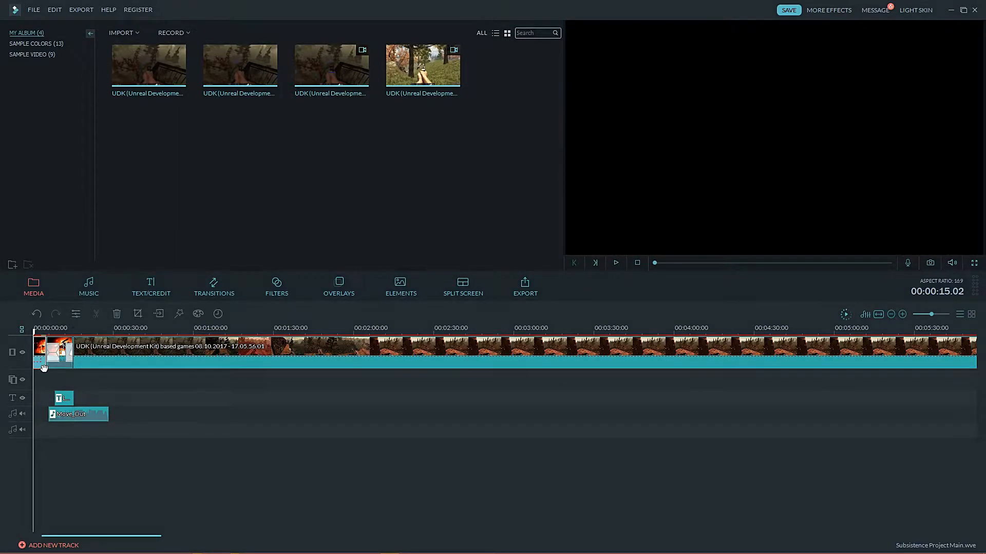
{"action": "left_click", "coordinate": [73, 354]}
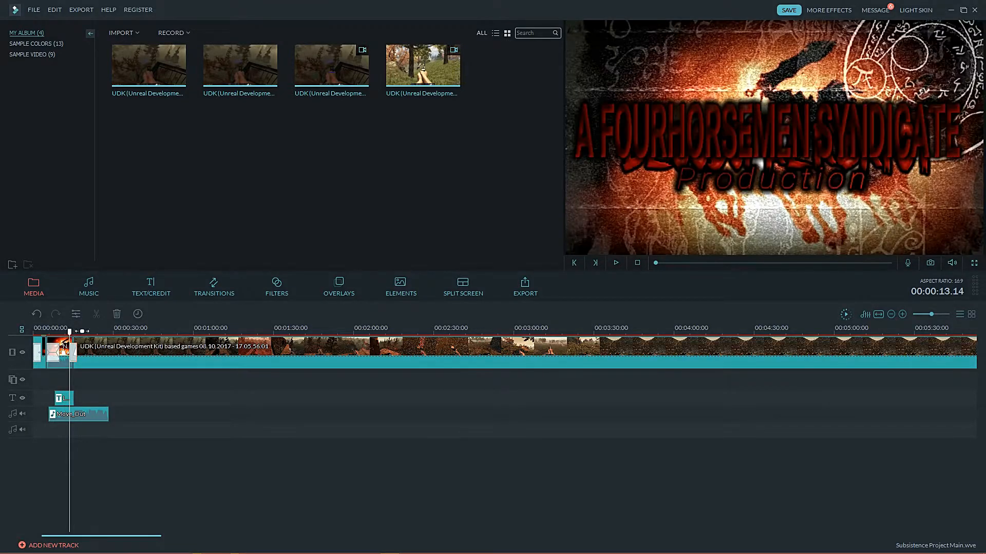
{"action": "left_click", "coordinate": [616, 263]}
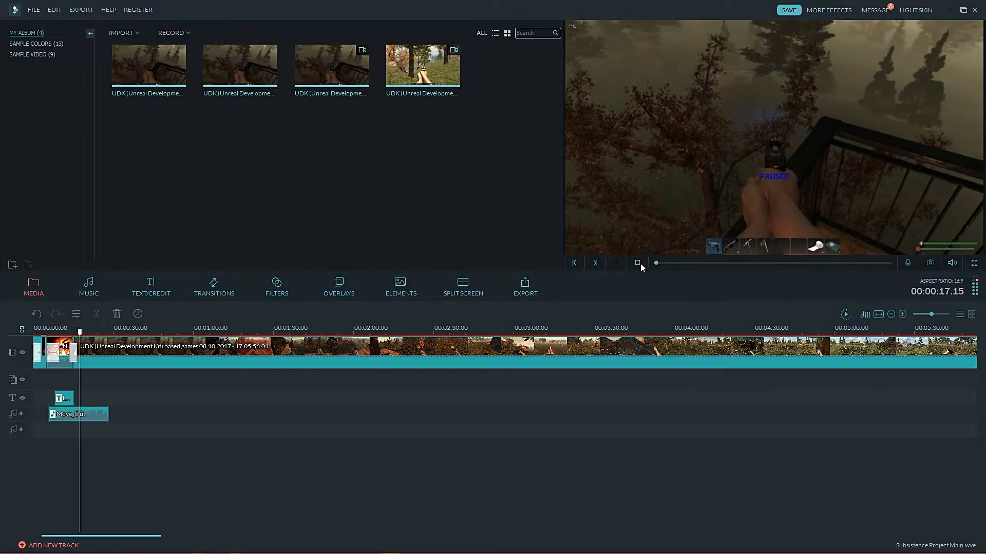
{"action": "left_click", "coordinate": [616, 262]}
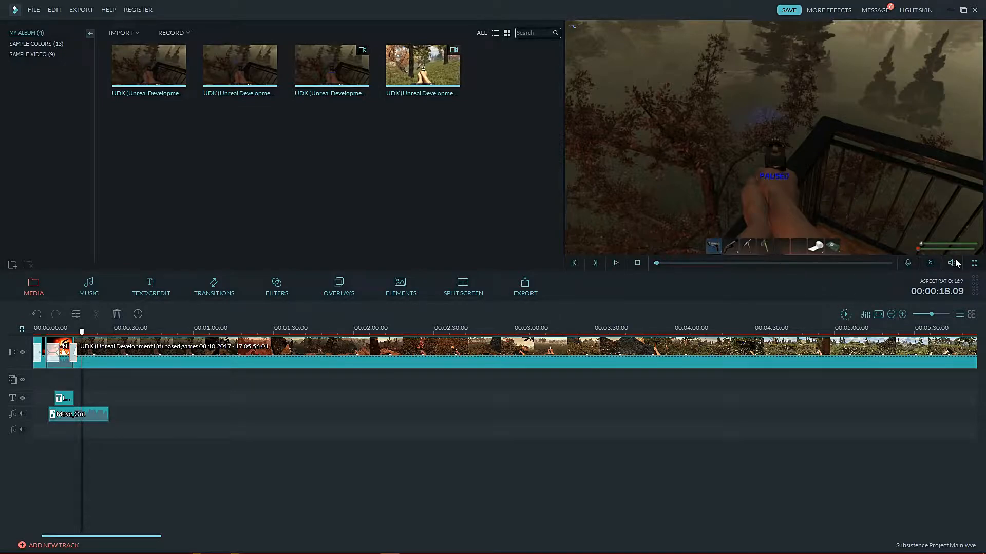
{"action": "left_click", "coordinate": [973, 263]}
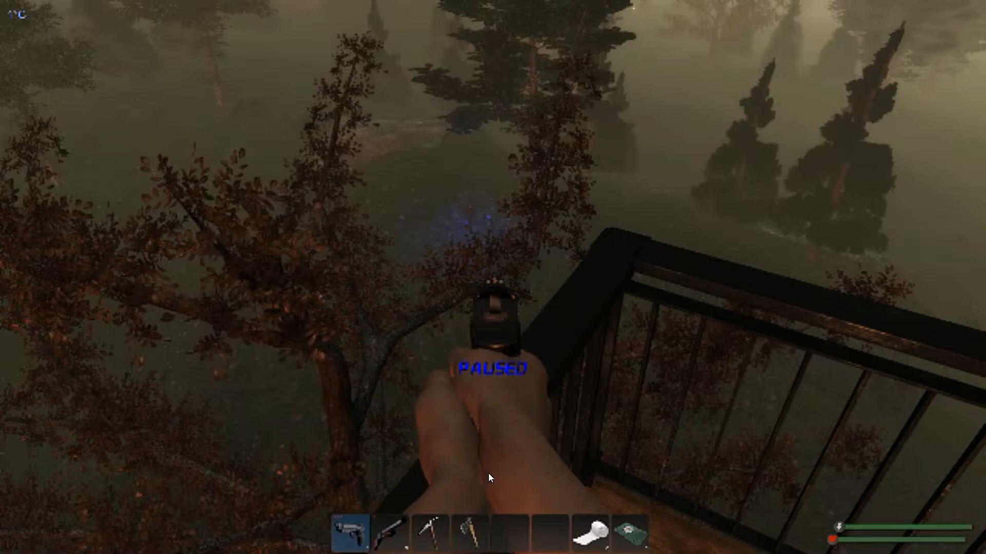
{"action": "key", "text": "Escape"}
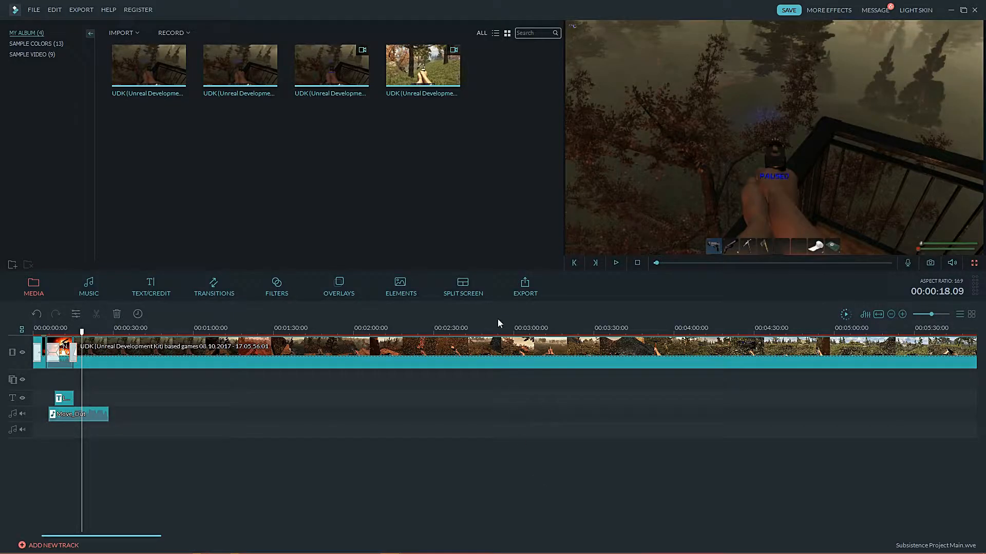
Step: Move the Move Out music clip to about 00:01:18 and the opening title clip to about 00:00:23 on their tracks
{"action": "left_click_drag", "start_coordinate": [81, 420], "coordinate": [277, 417]}
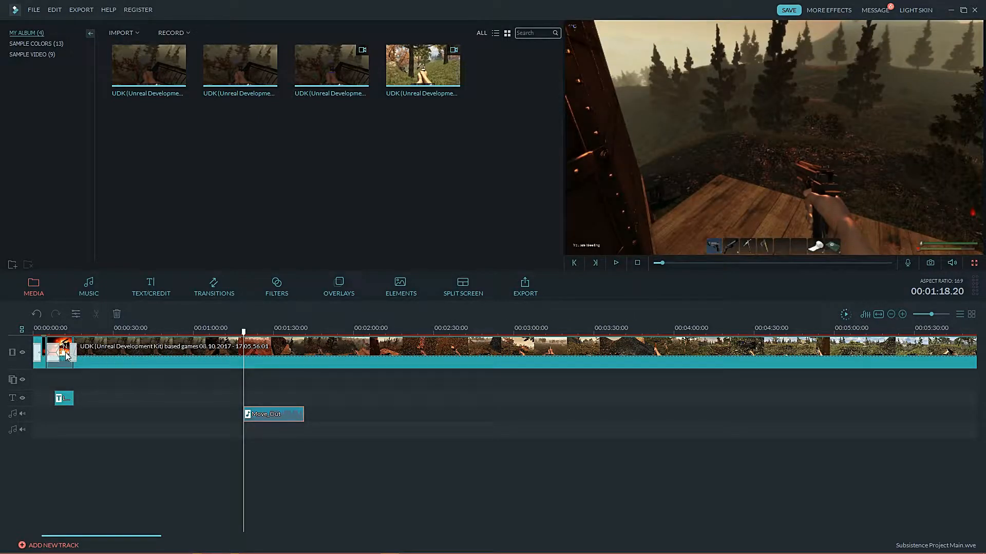
{"action": "left_click", "coordinate": [65, 354]}
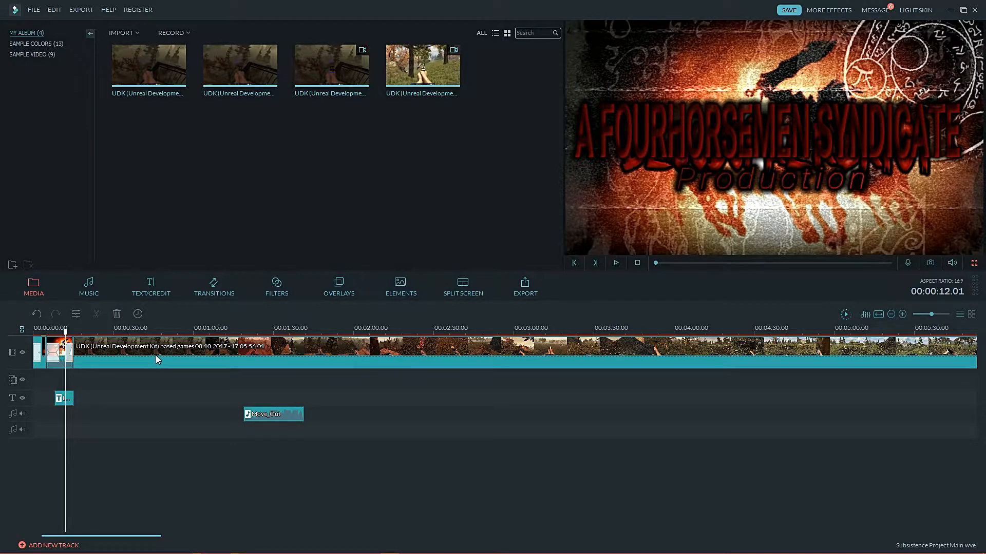
{"action": "left_click", "coordinate": [60, 363]}
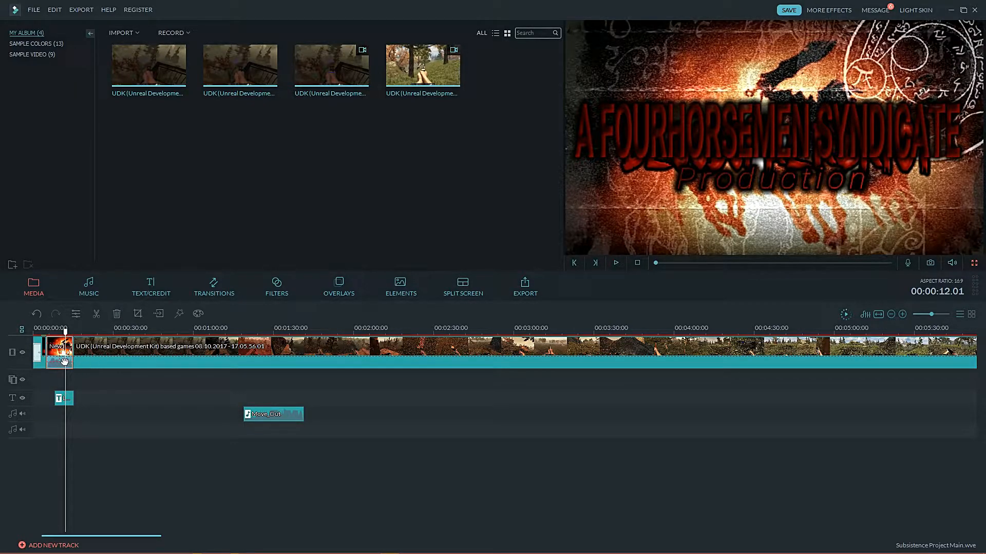
{"action": "left_click_drag", "start_coordinate": [63, 399], "coordinate": [103, 400]}
Step: Unmute the intro clip, check it in playback, and set the transition into the gameplay clip to Postfix mode
{"action": "right_click", "coordinate": [57, 365]}
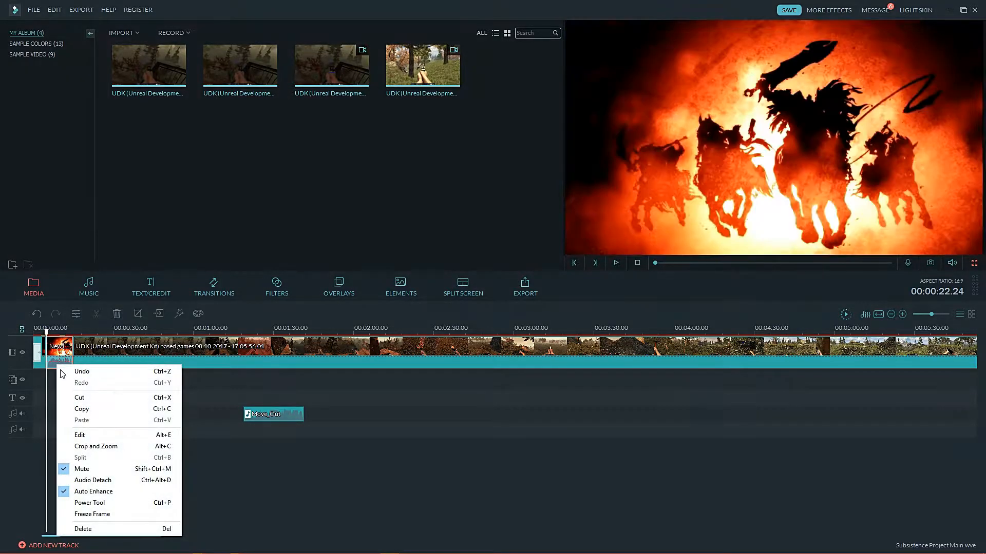
{"action": "left_click", "coordinate": [82, 469]}
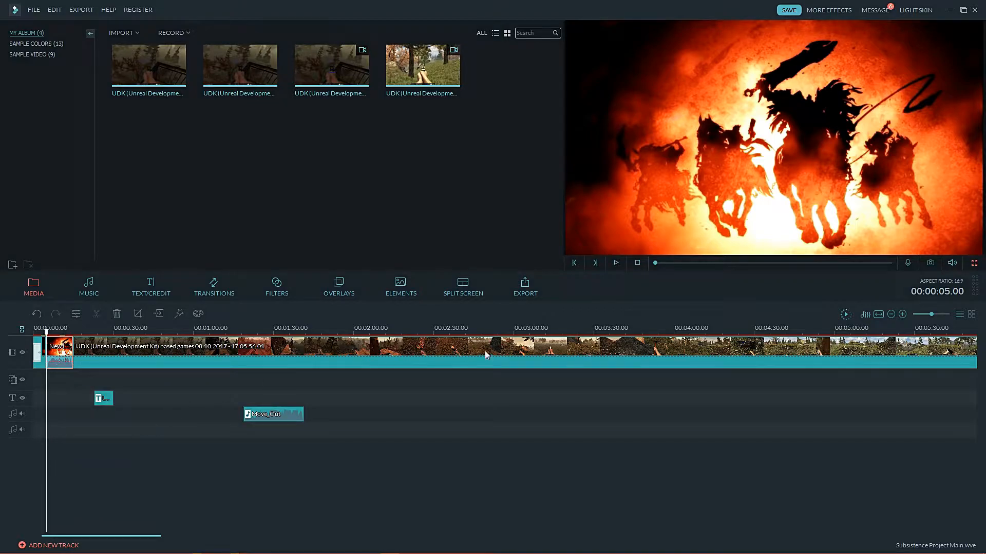
{"action": "left_click", "coordinate": [616, 263]}
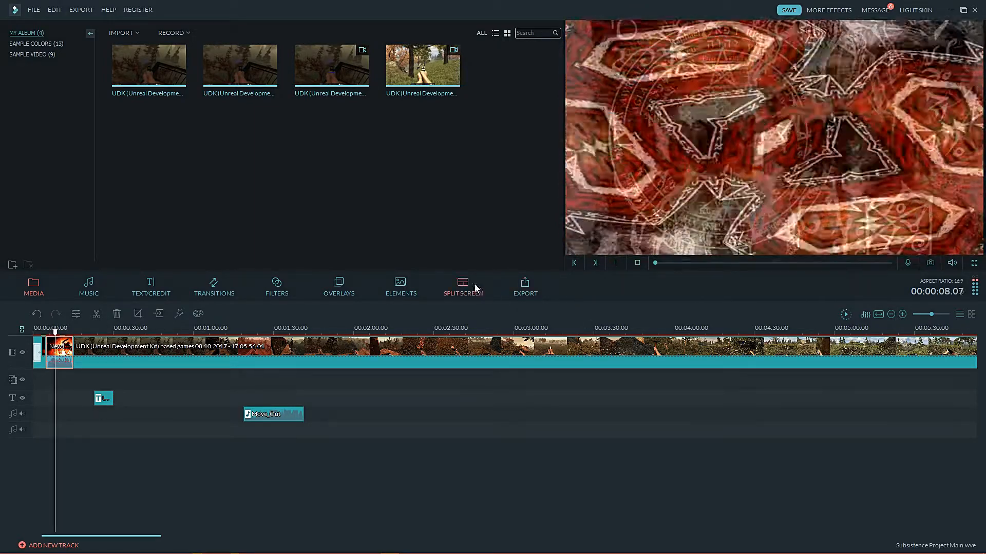
{"action": "left_click", "coordinate": [616, 263]}
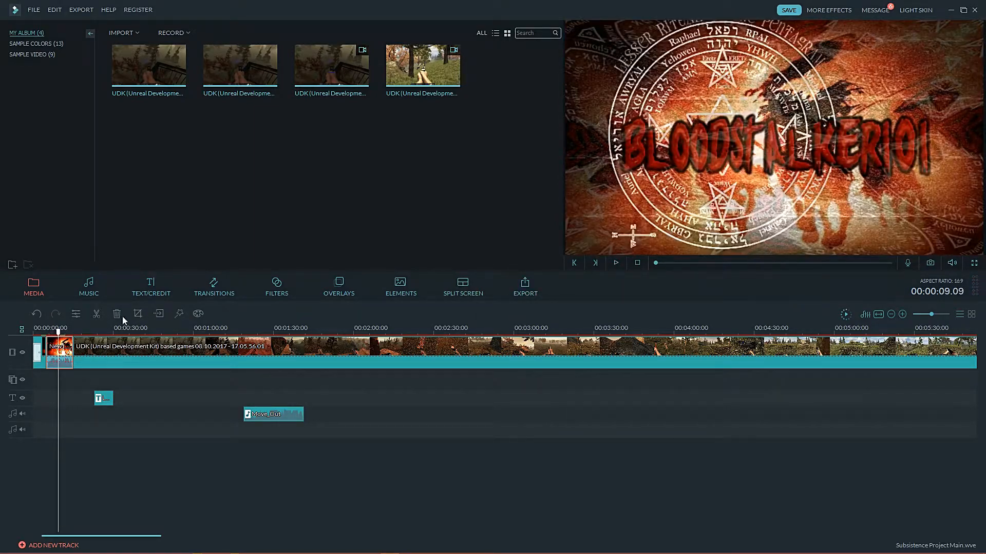
{"action": "left_click", "coordinate": [70, 354]}
{"action": "left_click_drag", "start_coordinate": [79, 358], "coordinate": [113, 360]}
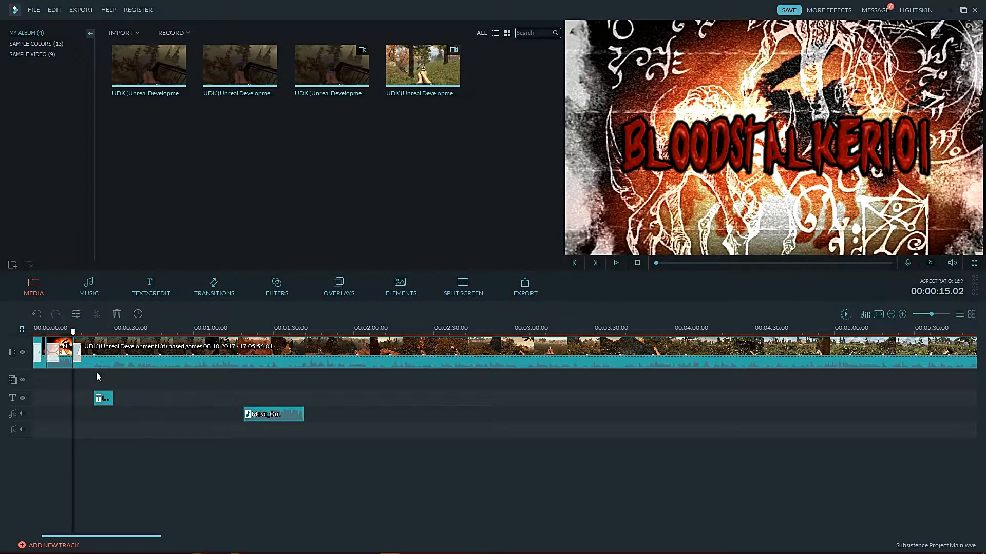
Step: Insert the first still image from the media library at the timeline's start and play the transition from the intro into the gameplay
{"action": "left_click", "coordinate": [149, 66]}
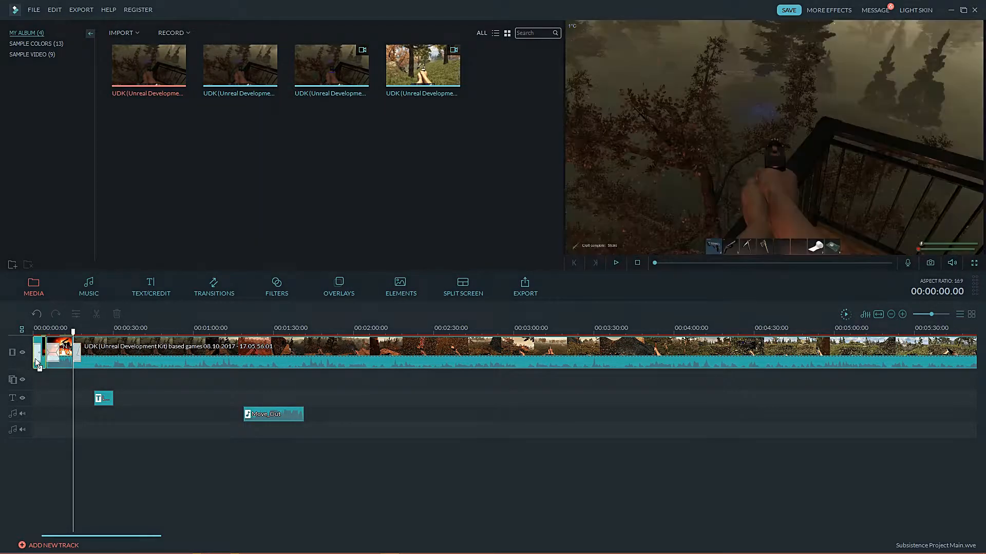
{"action": "mouse_move", "coordinate": [36, 358]}
{"action": "left_mouse_down"}
{"action": "mouse_move", "coordinate": [48, 354]}
{"action": "mouse_move", "coordinate": [36, 354]}
{"action": "left_mouse_up"}
{"action": "left_click", "coordinate": [70, 354]}
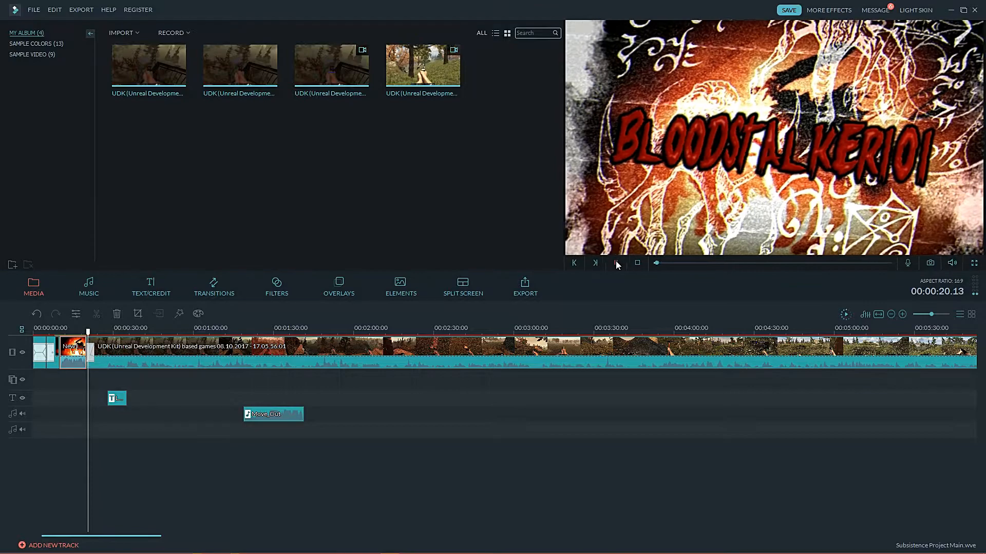
{"action": "left_click", "coordinate": [616, 263]}
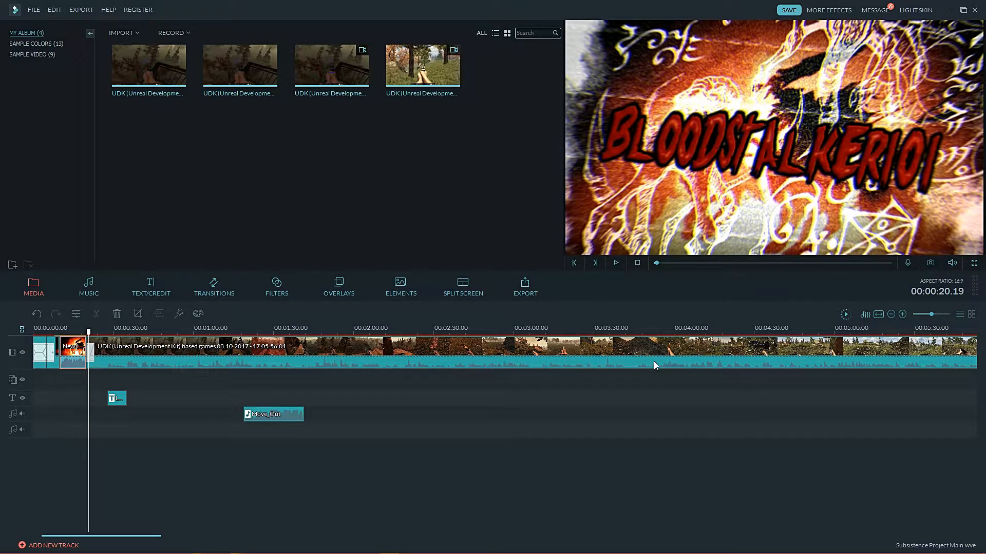
Step: Detach the gameplay clip's audio onto a separate track and undo the detachment
{"action": "right_click", "coordinate": [302, 361]}
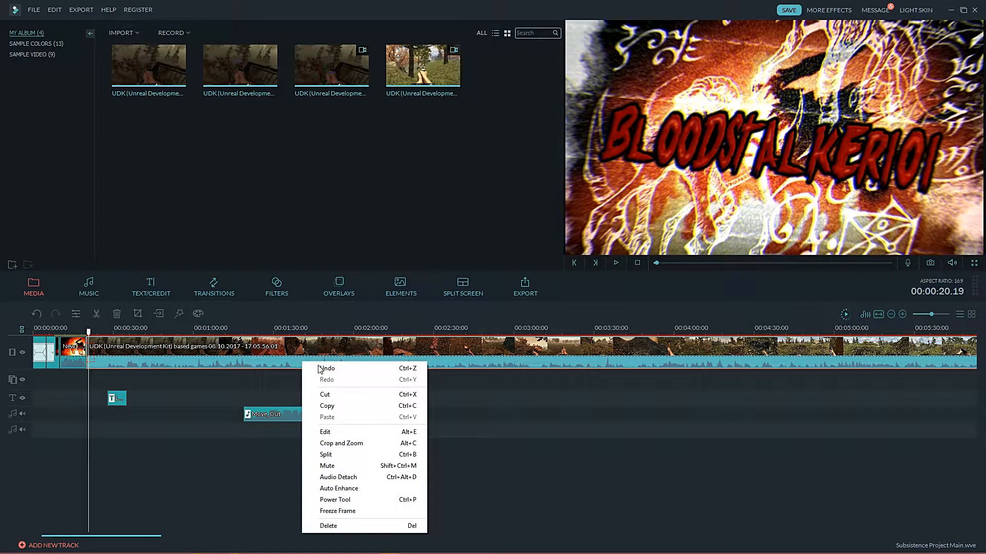
{"action": "left_click", "coordinate": [339, 476]}
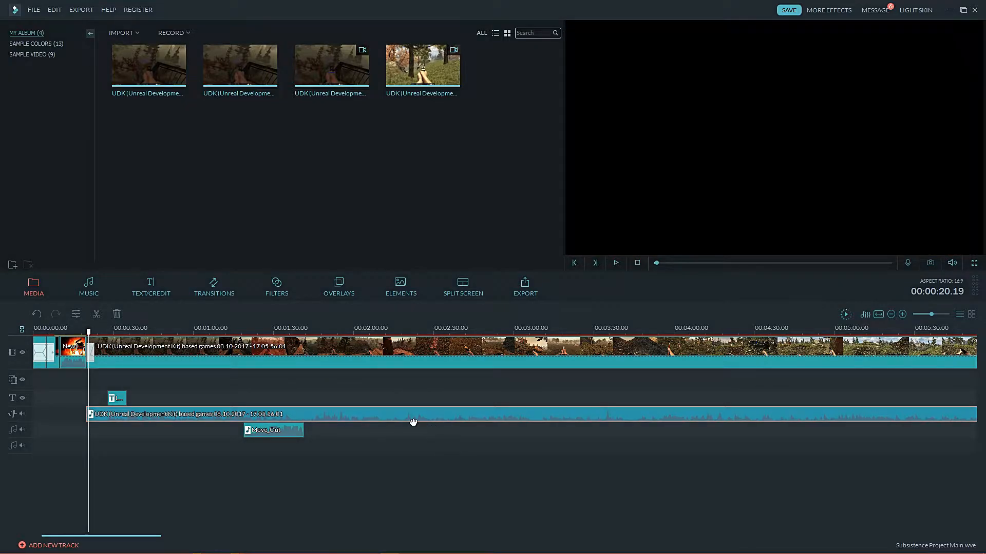
{"action": "left_click", "coordinate": [35, 315]}
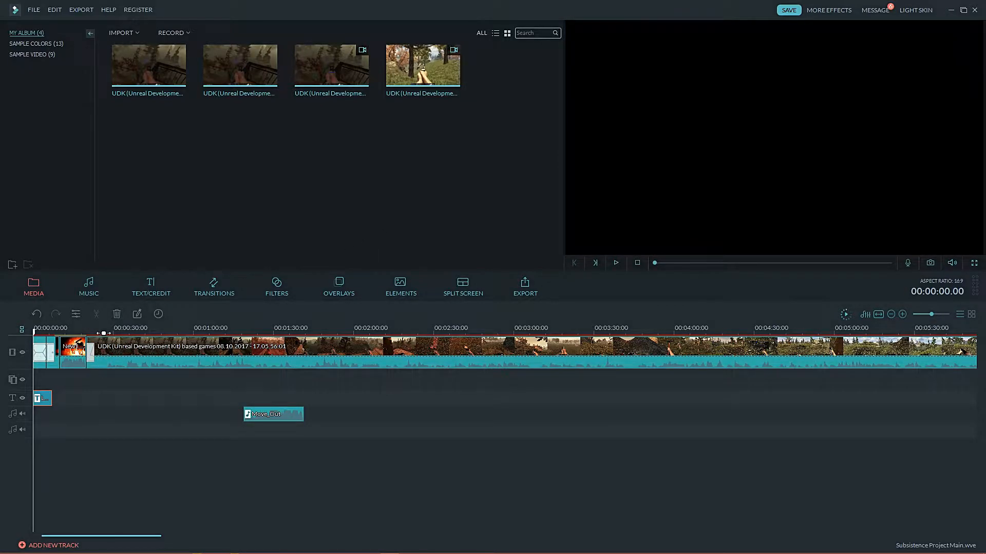
Step: Place the playhead at about 00:00:27 in the gameplay clip and open the clip's audio settings for review
{"action": "left_click", "coordinate": [103, 333]}
{"action": "left_click", "coordinate": [106, 383]}
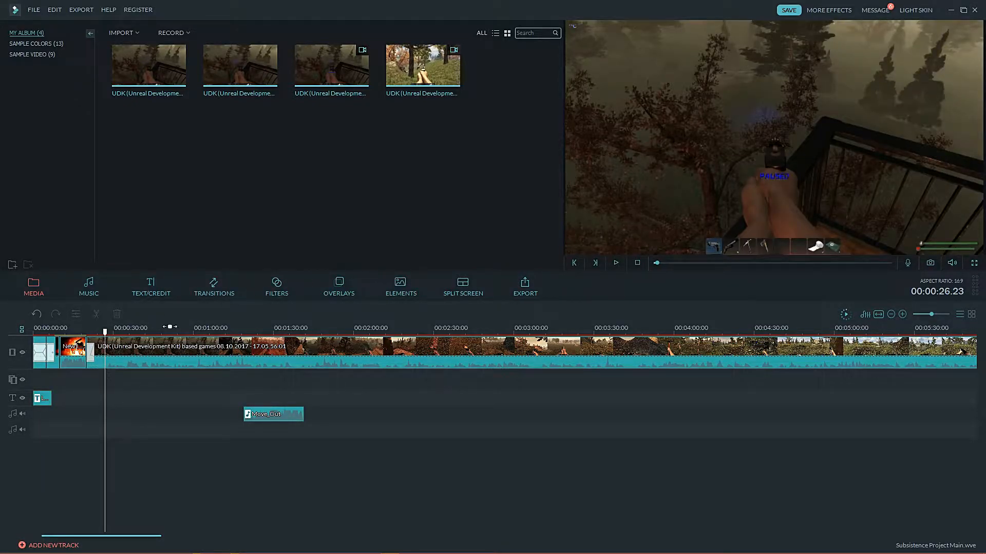
{"action": "mouse_move", "coordinate": [105, 336]}
{"action": "left_mouse_down"}
{"action": "mouse_move", "coordinate": [87, 338]}
{"action": "mouse_move", "coordinate": [135, 339]}
{"action": "mouse_move", "coordinate": [112, 340]}
{"action": "left_mouse_up"}
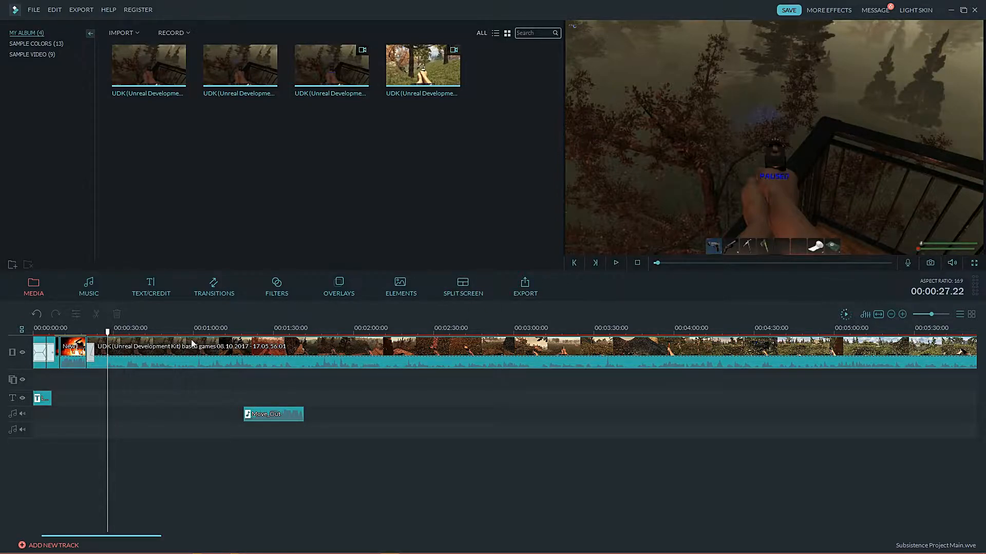
{"action": "double_click", "coordinate": [149, 347]}
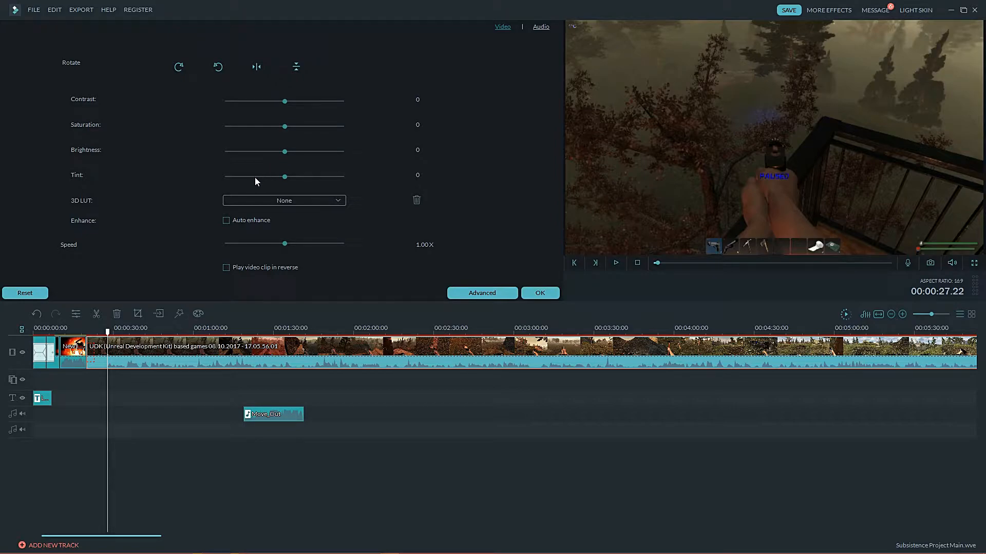
{"action": "left_click", "coordinate": [543, 27]}
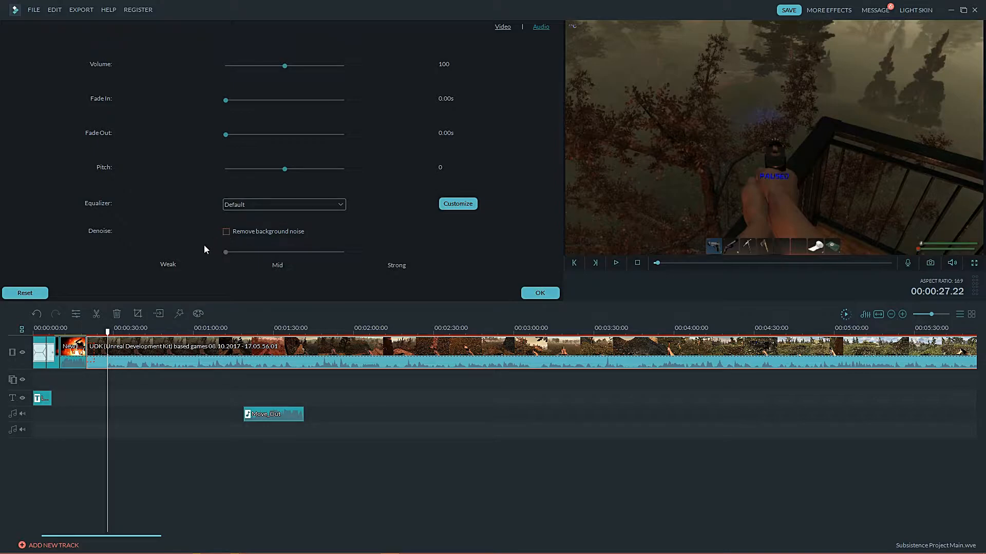
Step: Play the gameplay around its paused moment and split the clip at 00:00:27.17
{"action": "left_click_drag", "start_coordinate": [113, 339], "coordinate": [112, 339]}
{"action": "left_click", "coordinate": [616, 263]}
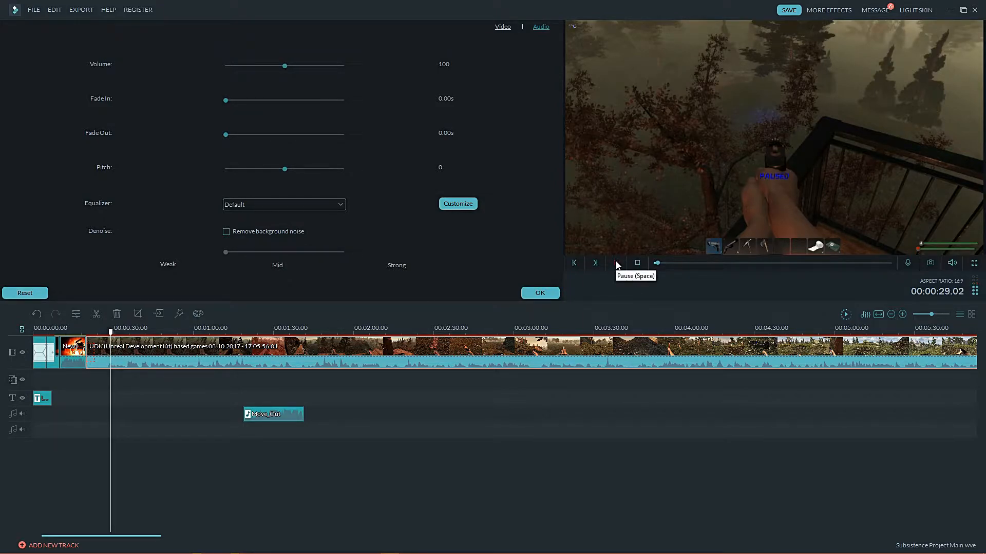
{"action": "left_click", "coordinate": [615, 263]}
{"action": "left_click_drag", "start_coordinate": [113, 339], "coordinate": [107, 339]}
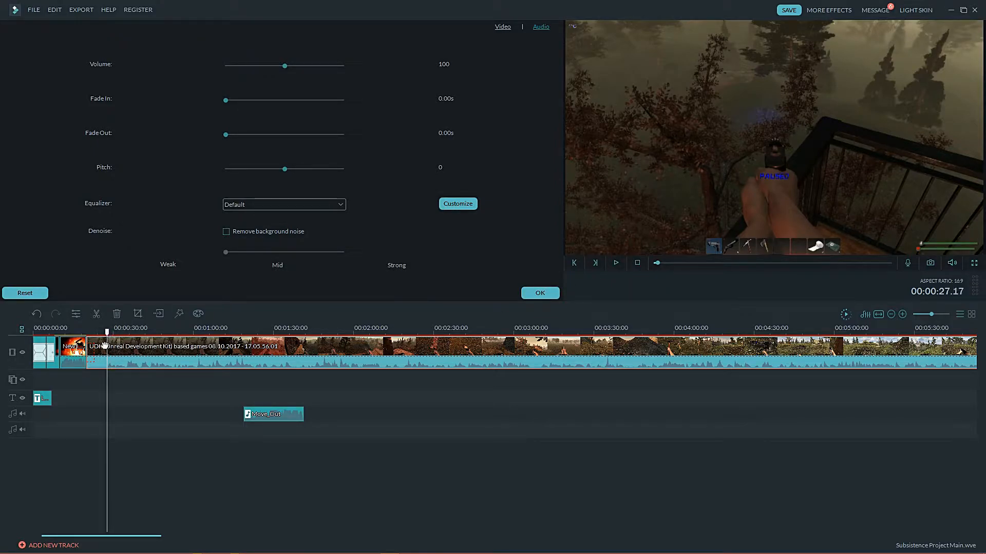
{"action": "right_click", "coordinate": [107, 347]}
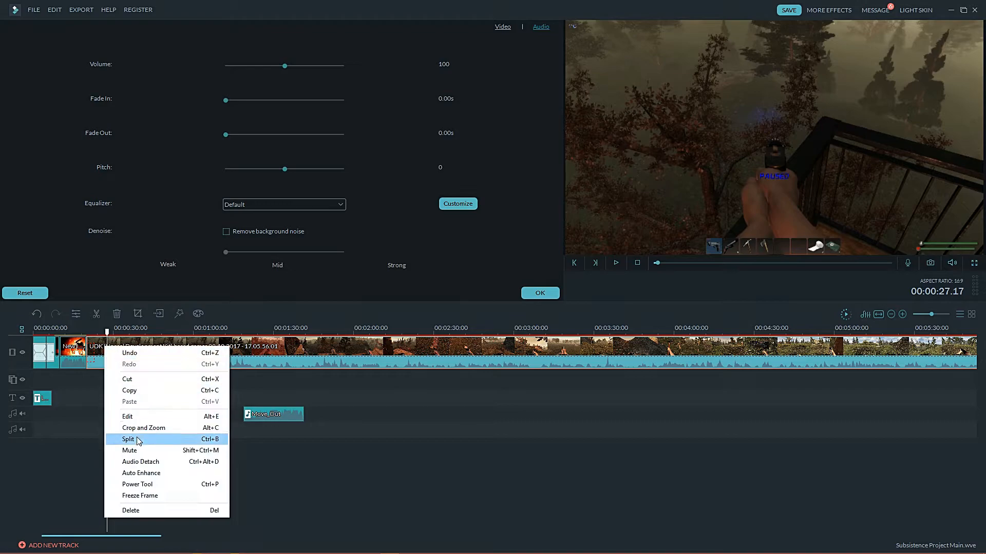
{"action": "left_click", "coordinate": [132, 439]}
Step: Delete the short leading piece of the split gameplay clip and set the transition from the intro to Overlap mode
{"action": "double_click", "coordinate": [90, 358]}
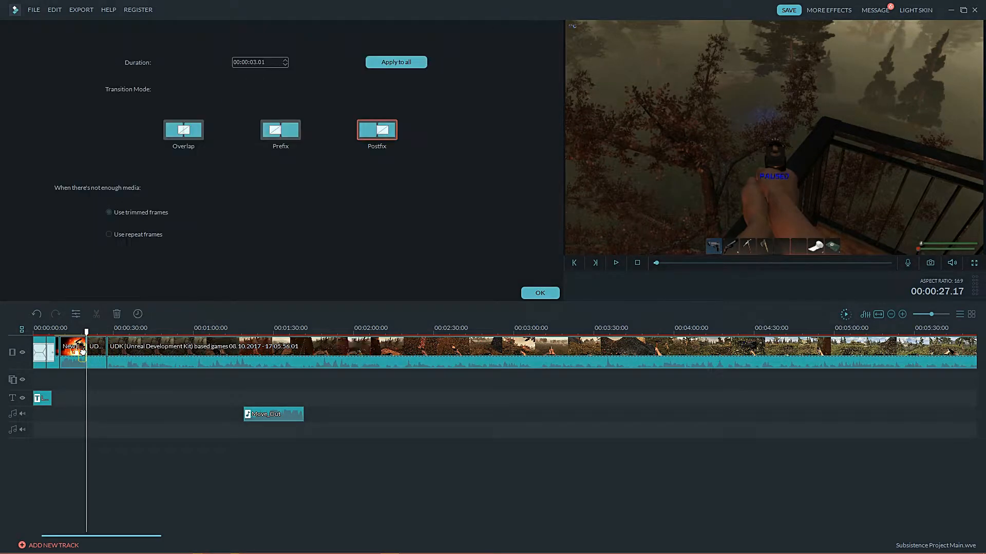
{"action": "double_click", "coordinate": [96, 357]}
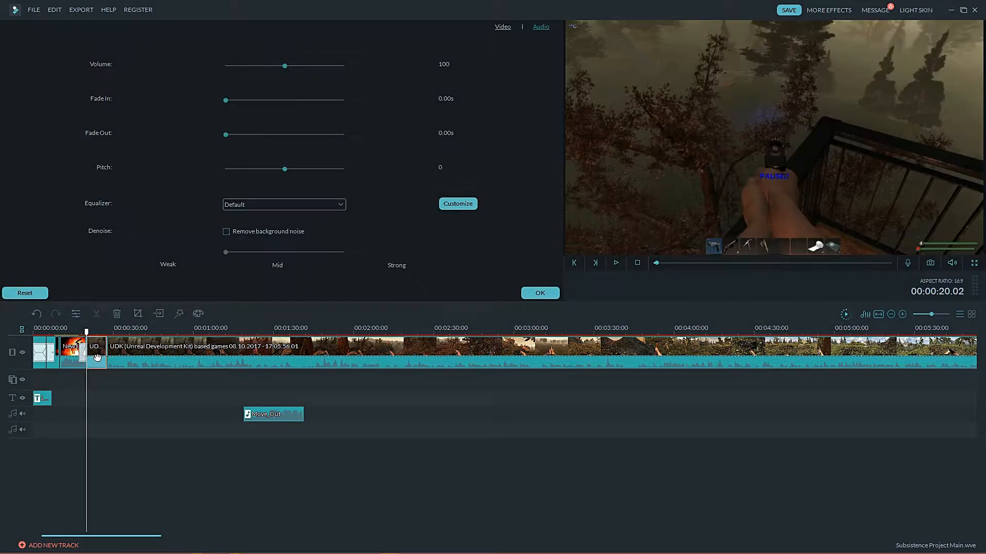
{"action": "double_click", "coordinate": [86, 353]}
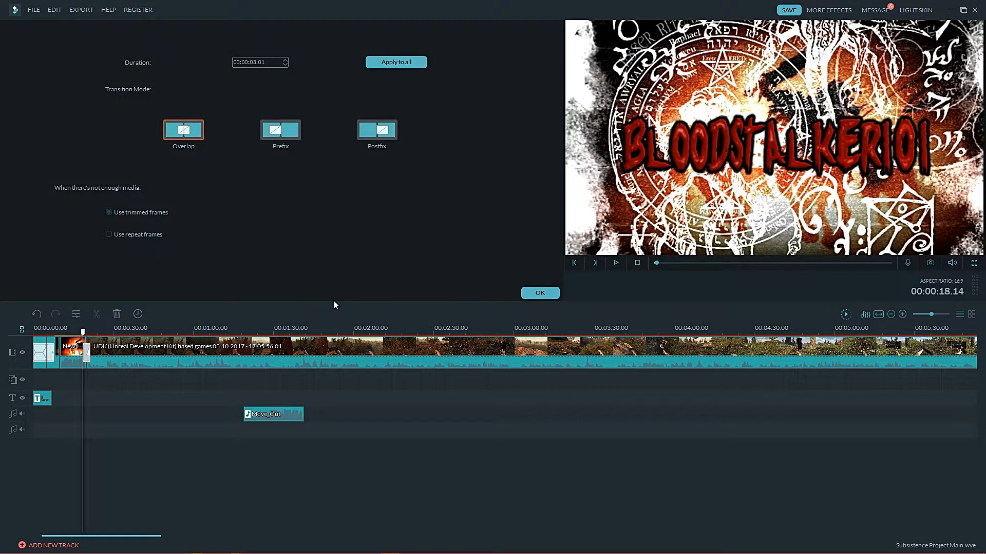
Step: Play the end of the first gameplay clip from about 00:15:41 and pause it at 00:15:44.17 to find the cut point
{"action": "left_click_drag", "start_coordinate": [107, 537], "coordinate": [373, 519]}
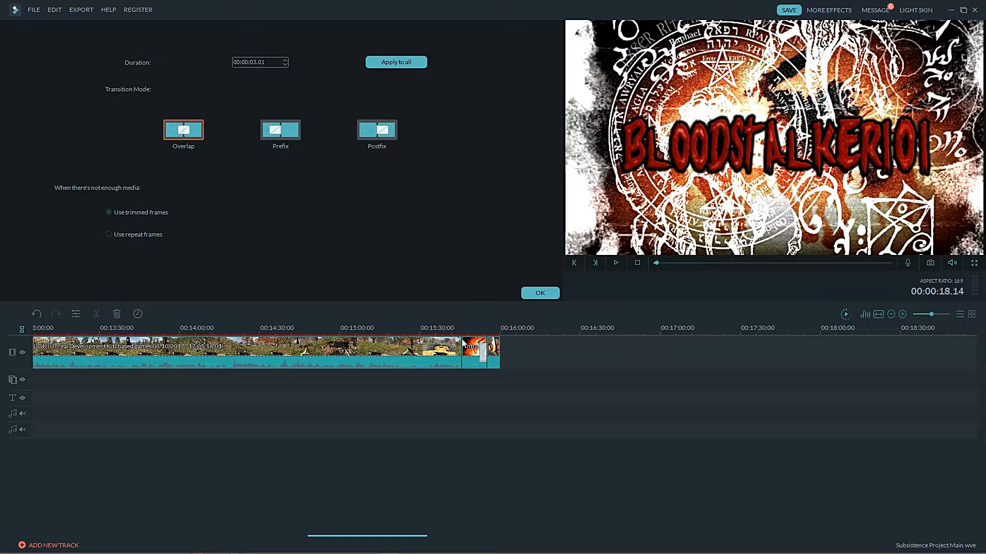
{"action": "left_click", "coordinate": [450, 330]}
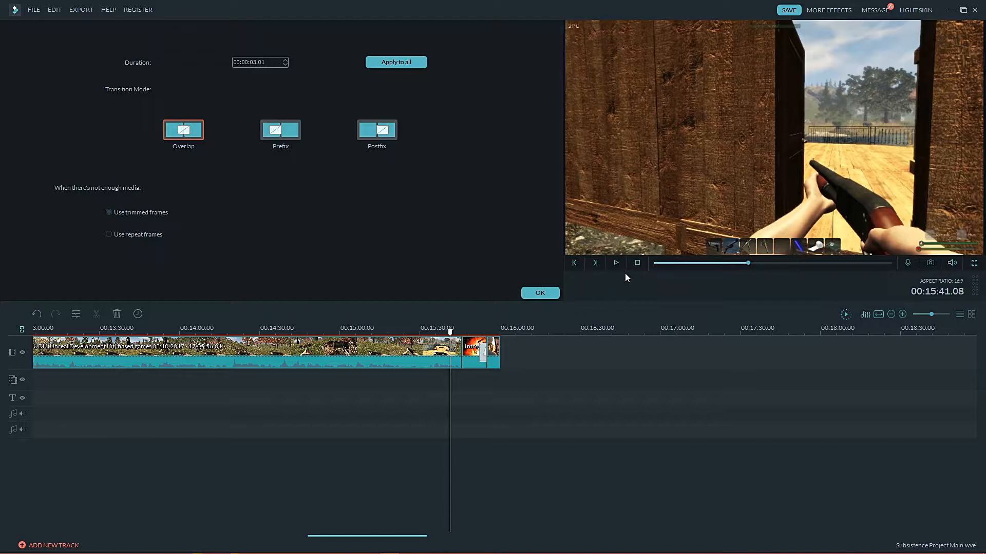
{"action": "left_click", "coordinate": [615, 262]}
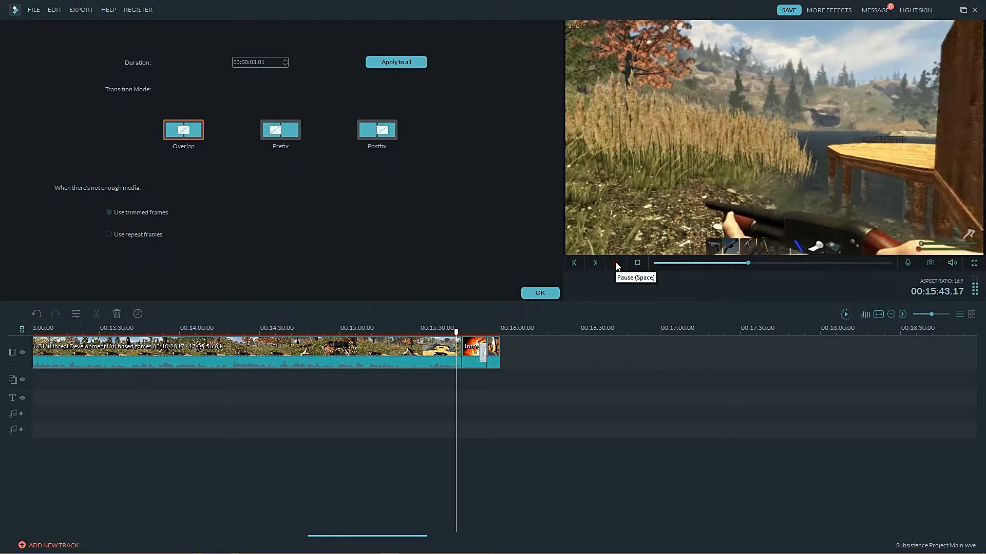
{"action": "left_click", "coordinate": [615, 264]}
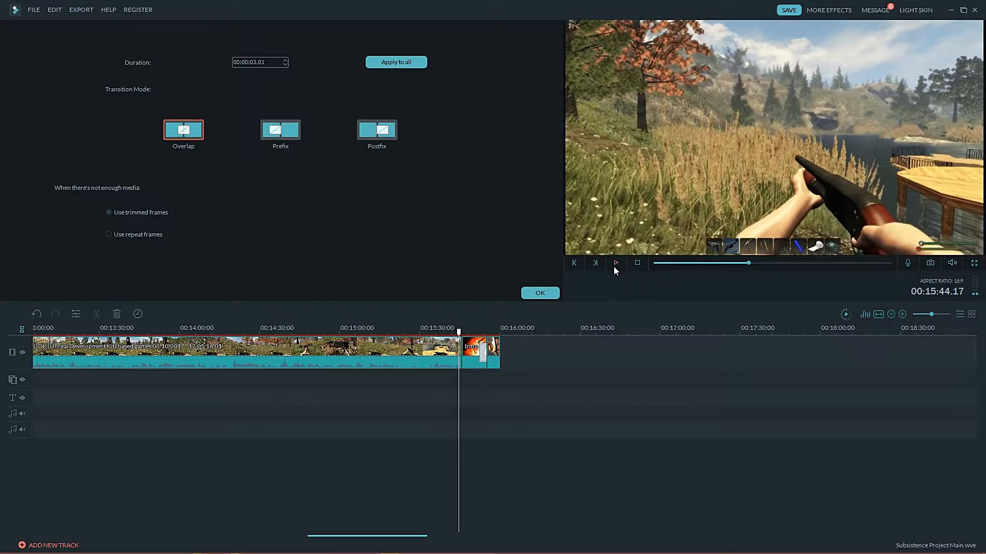
{"action": "right_click", "coordinate": [458, 353]}
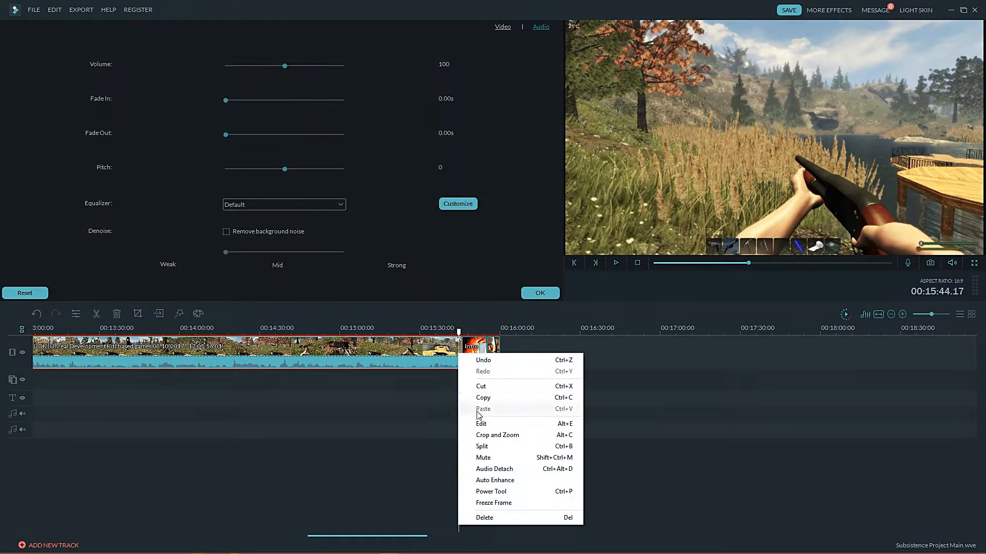
{"action": "left_click", "coordinate": [401, 423]}
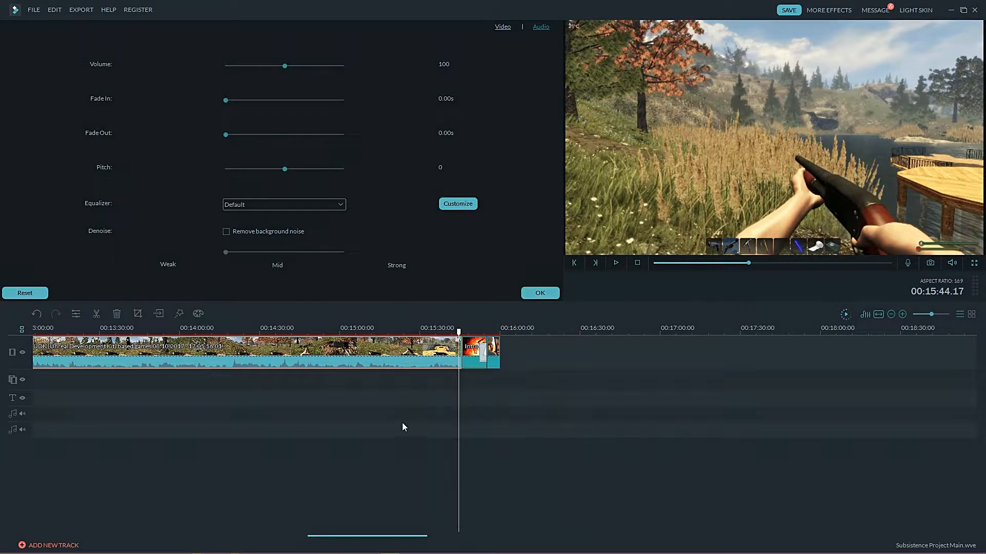
Step: Split the first gameplay clip at 00:15:44.24 and delete the short trailing piece before the closing intro clip
{"action": "left_click", "coordinate": [616, 263]}
{"action": "left_click", "coordinate": [616, 264]}
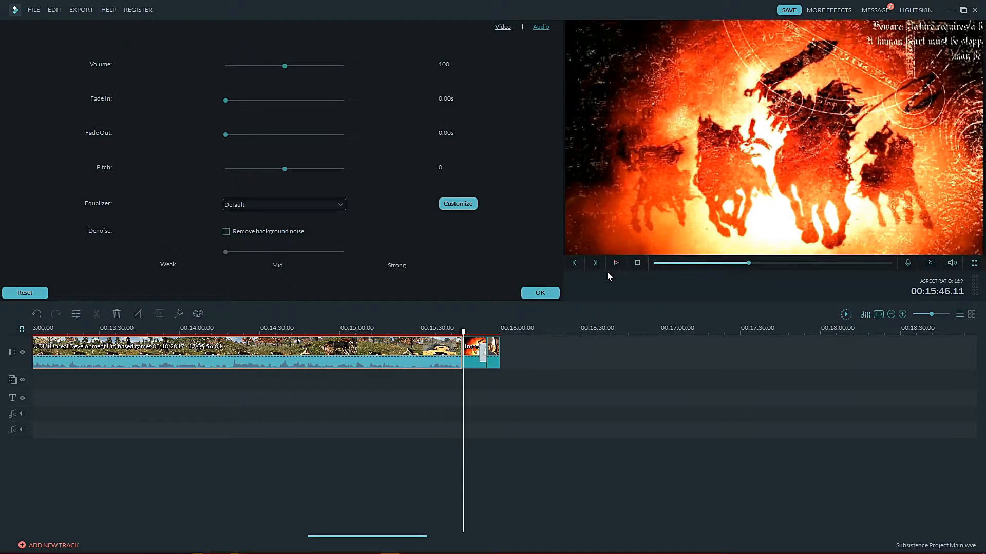
{"action": "left_click_drag", "start_coordinate": [462, 333], "coordinate": [458, 334]}
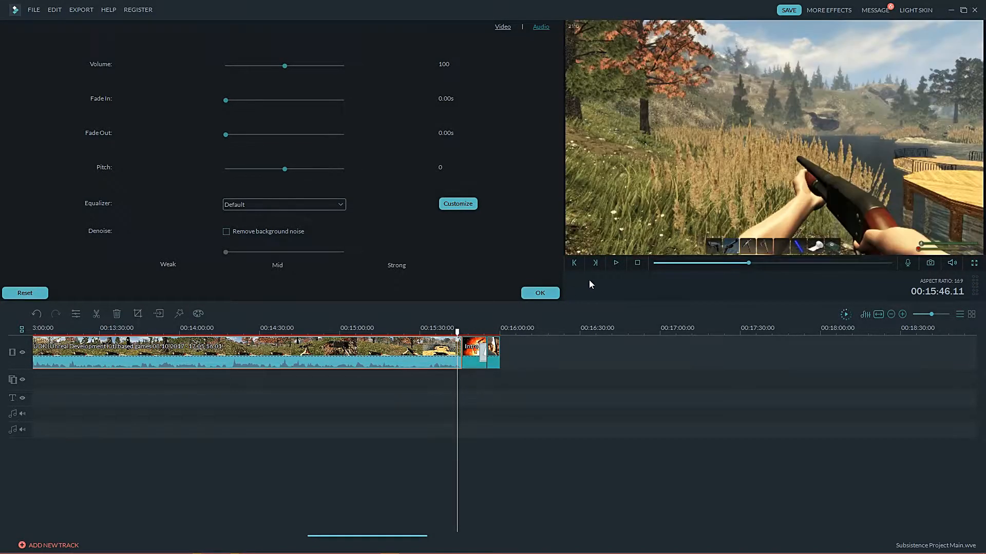
{"action": "left_click", "coordinate": [616, 263]}
{"action": "left_click", "coordinate": [616, 263]}
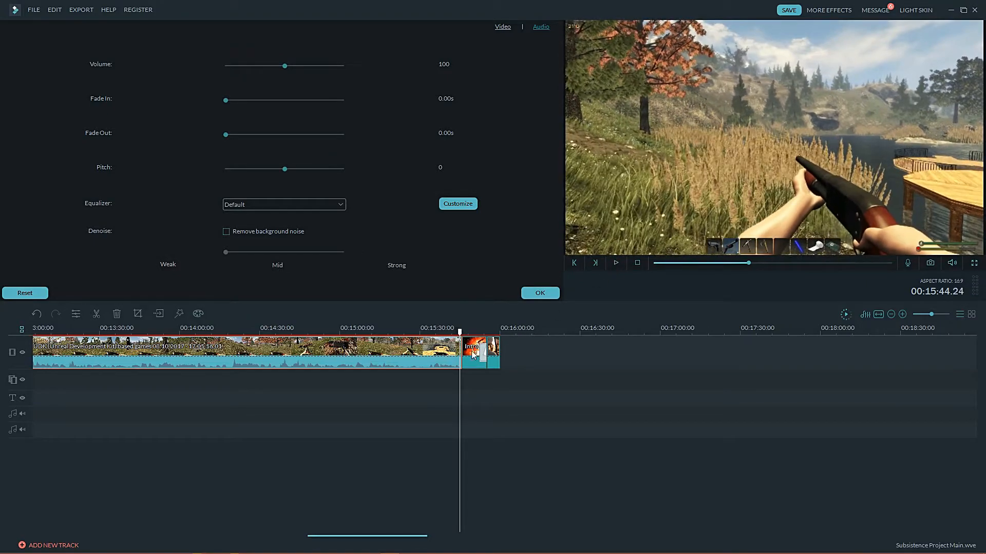
{"action": "right_click", "coordinate": [458, 354]}
{"action": "left_click", "coordinate": [484, 457]}
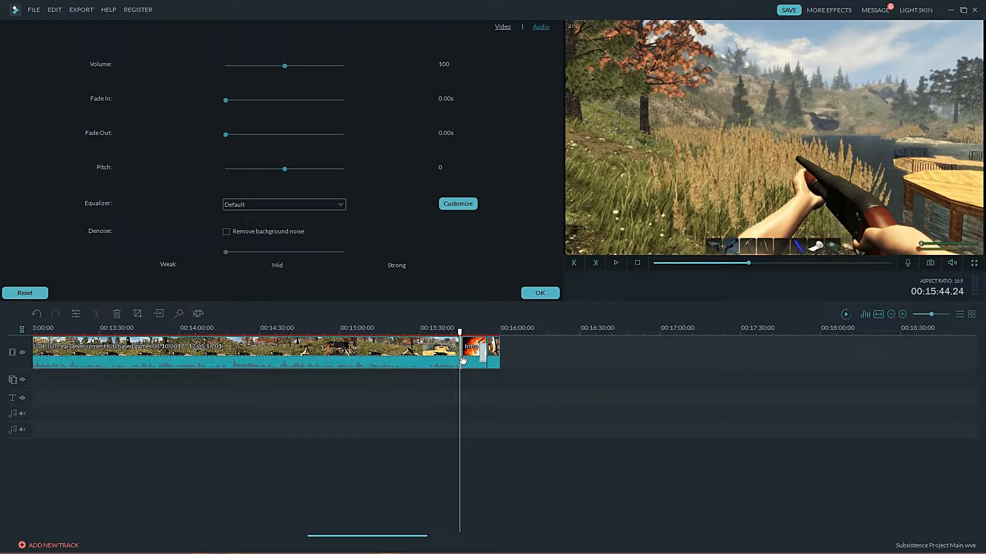
{"action": "left_click", "coordinate": [482, 354]}
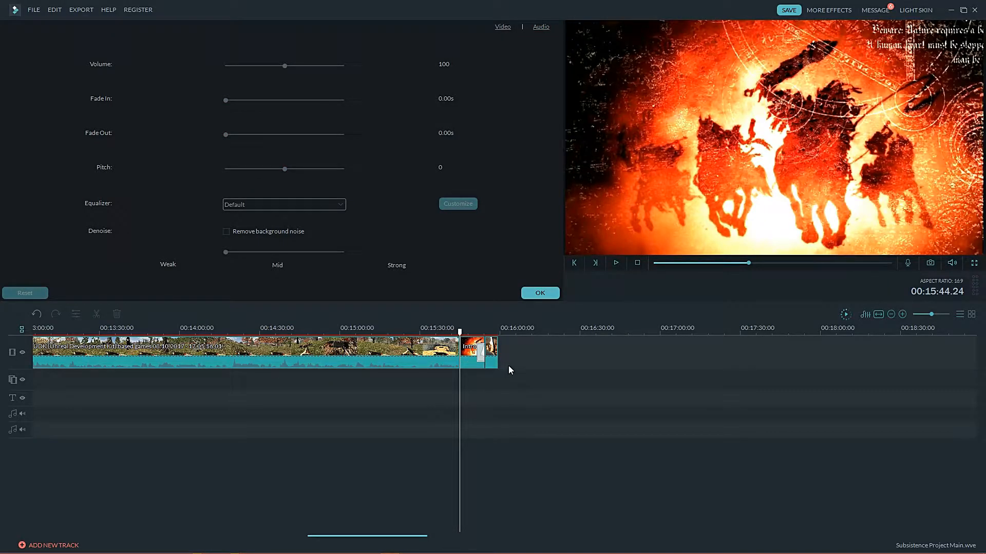
Step: Close the audio settings and insert the fourth clip from My Album directly after the first gameplay clip
{"action": "left_click", "coordinate": [544, 293]}
{"action": "mouse_move", "coordinate": [395, 74]}
{"action": "left_click_drag", "start_coordinate": [393, 74], "coordinate": [477, 355]}
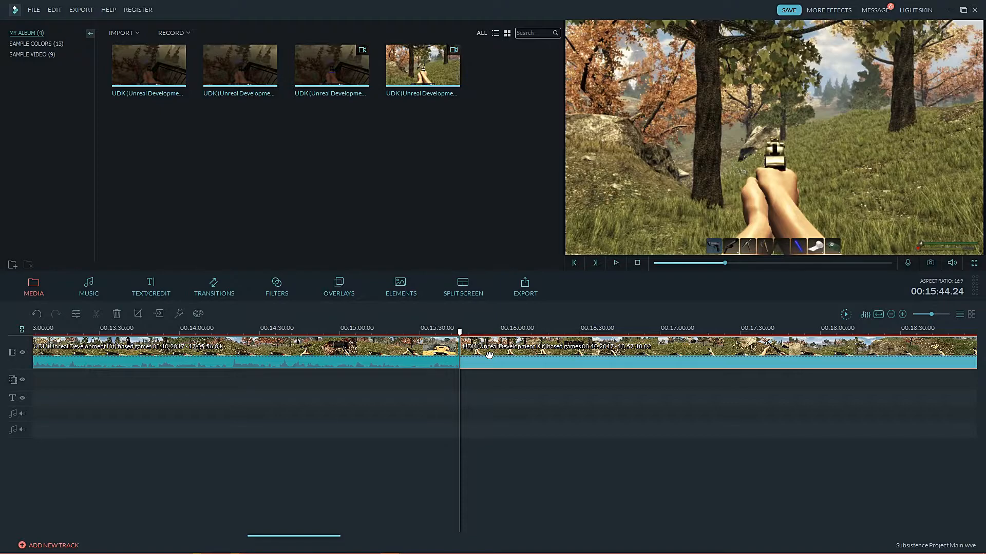
Step: Split the newly inserted gameplay clip at 00:15:51.18, just after its opening seconds, and delete the short leading piece
{"action": "left_click", "coordinate": [617, 262]}
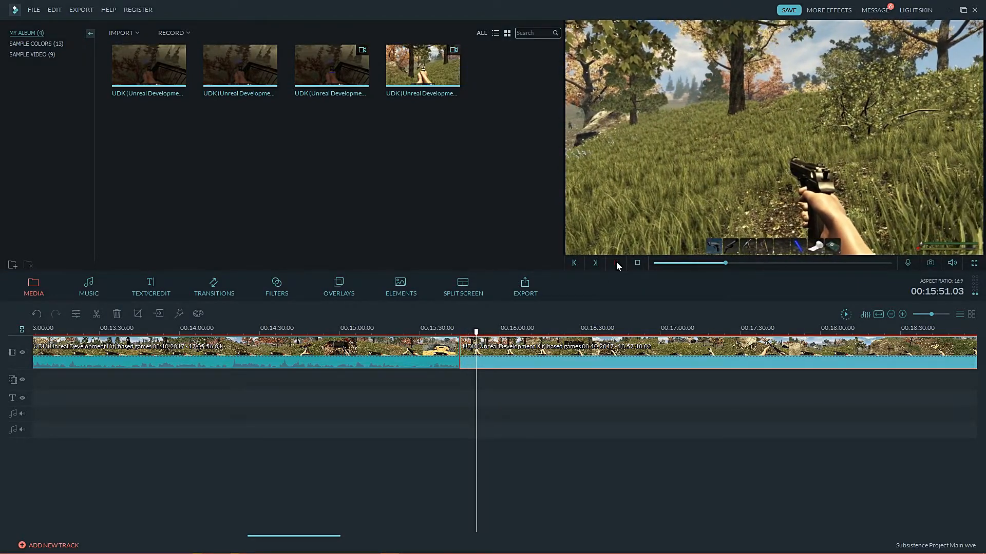
{"action": "left_click", "coordinate": [616, 262]}
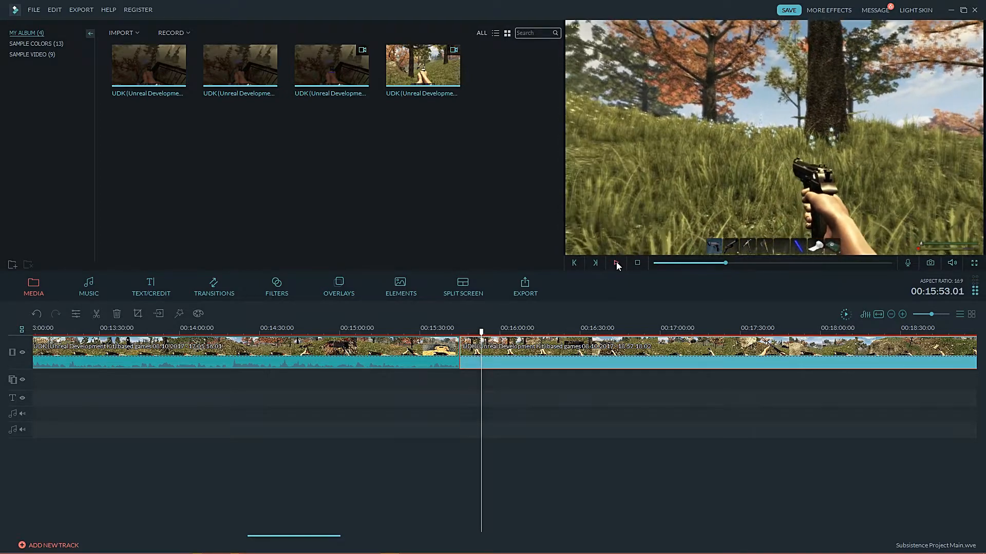
{"action": "left_click_drag", "start_coordinate": [481, 333], "coordinate": [477, 334]}
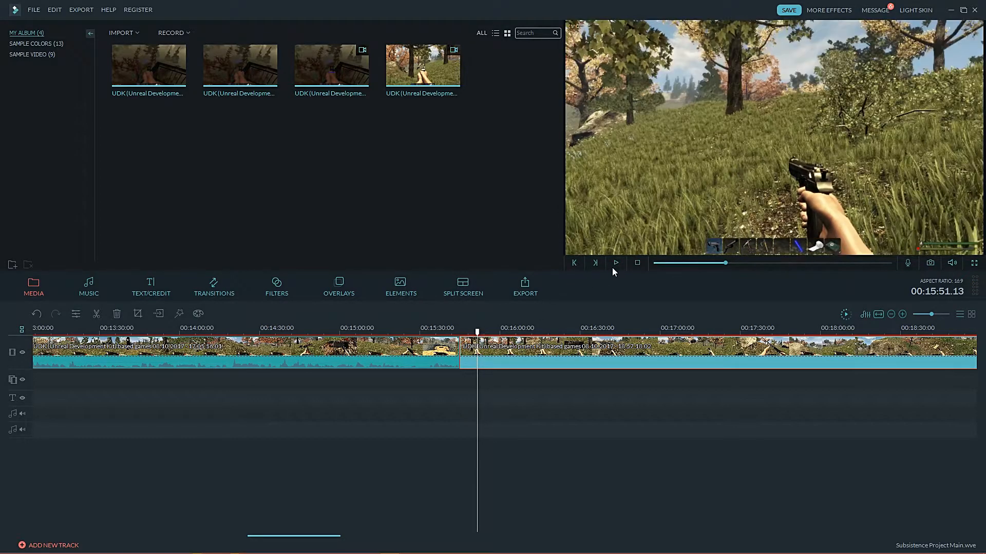
{"action": "left_click", "coordinate": [616, 263]}
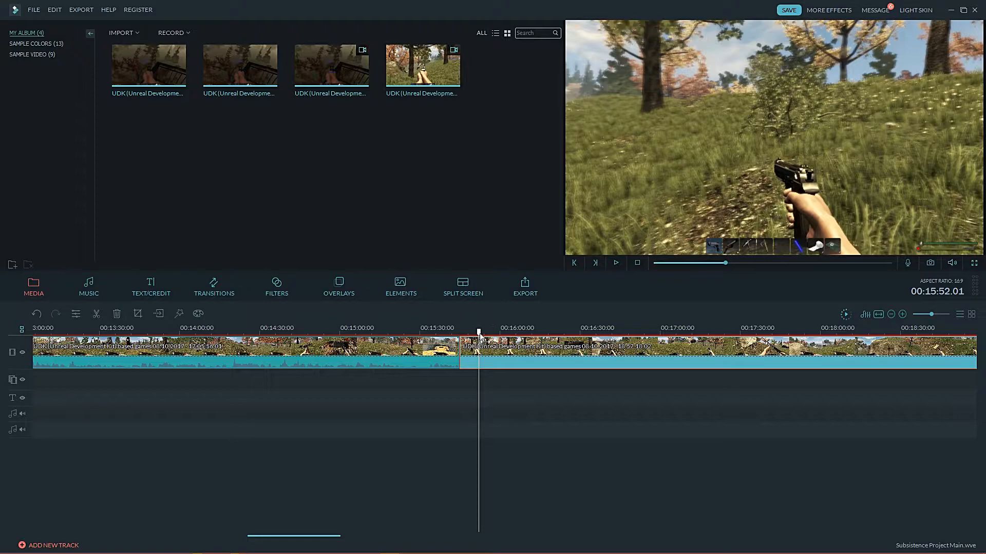
{"action": "left_click_drag", "start_coordinate": [479, 334], "coordinate": [477, 334]}
{"action": "right_click", "coordinate": [477, 348]}
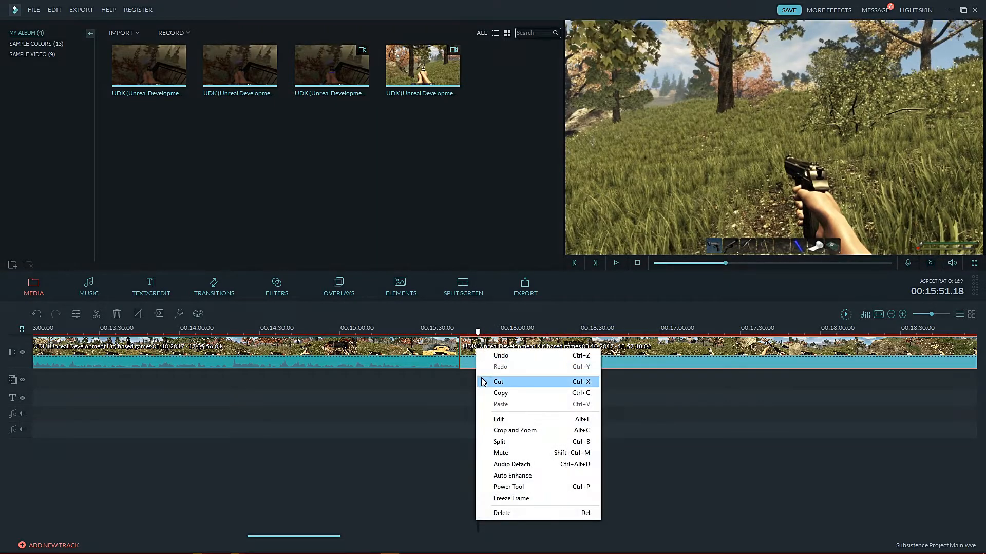
{"action": "left_click", "coordinate": [494, 441]}
{"action": "left_click", "coordinate": [469, 357]}
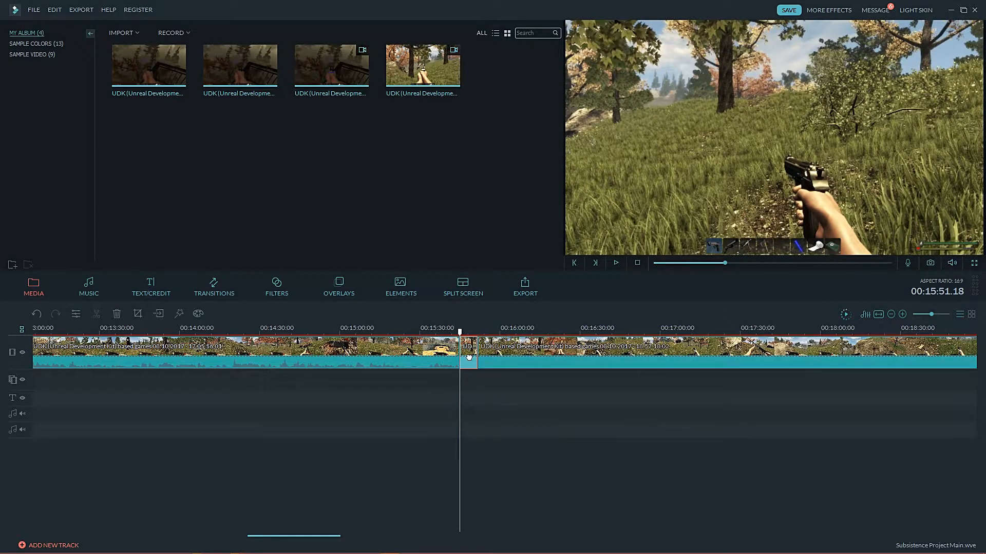
{"action": "key", "text": "Delete"}
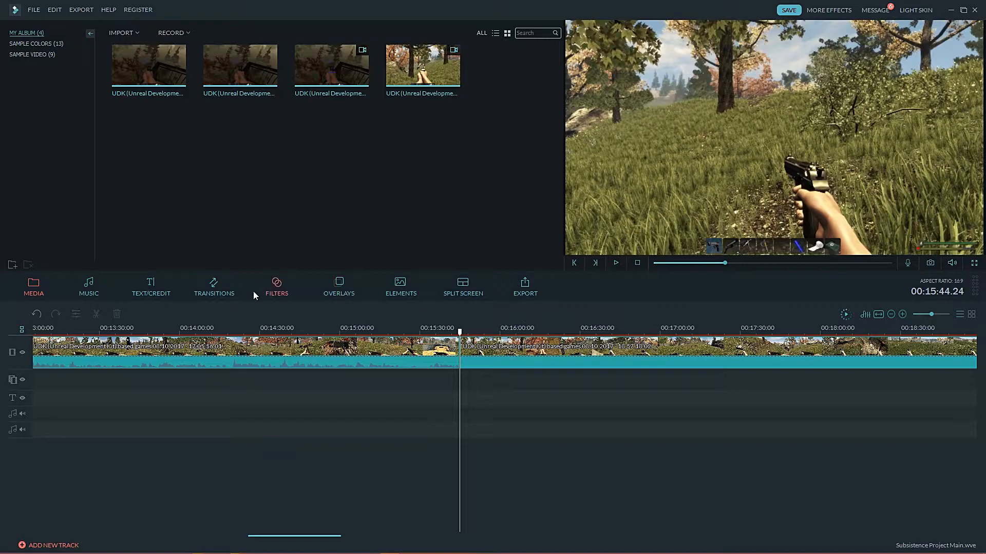
Step: Browse the transition library and preview the Fade, PageCurl and Row_cos_whisk transitions
{"action": "left_click", "coordinate": [205, 292]}
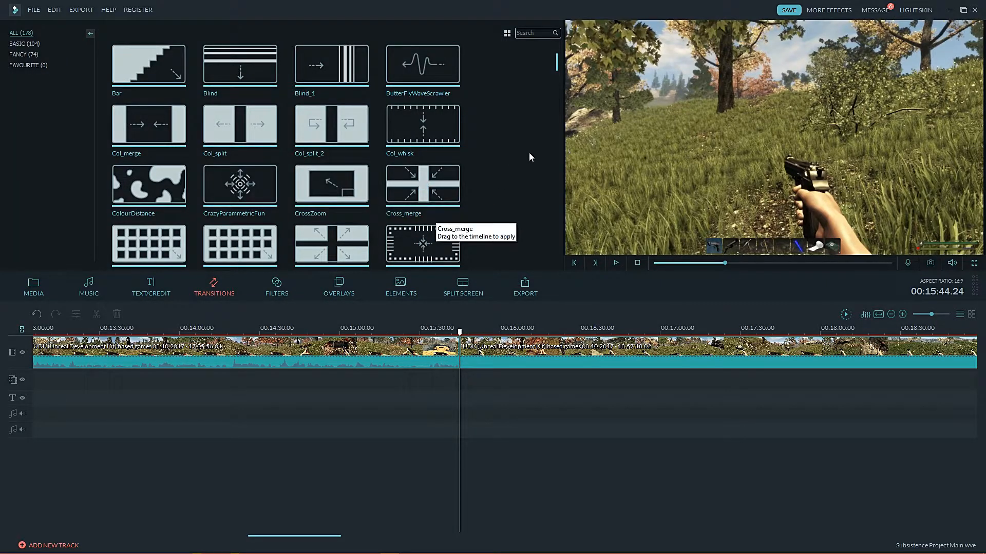
{"action": "left_click_drag", "start_coordinate": [558, 69], "coordinate": [556, 92]}
{"action": "left_click", "coordinate": [412, 111]}
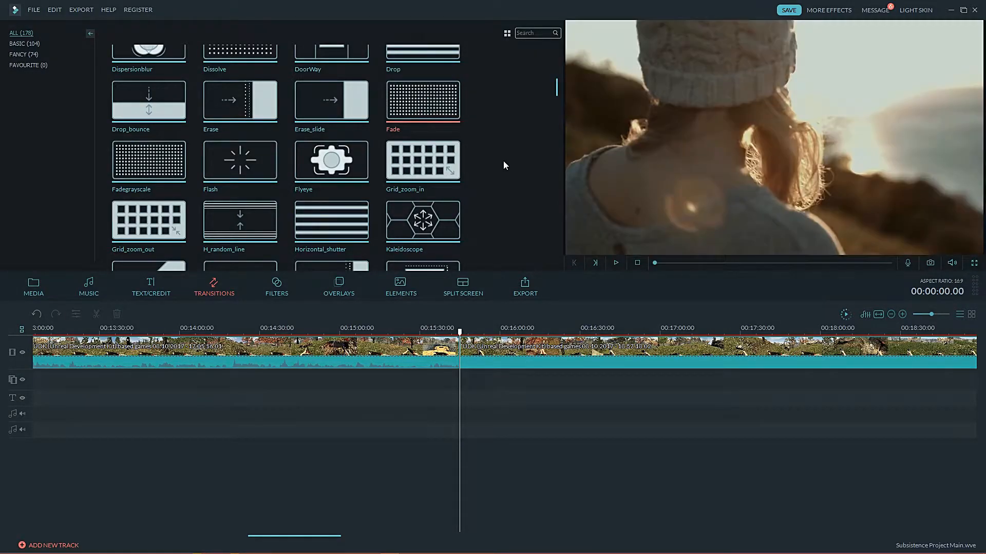
{"action": "left_click_drag", "start_coordinate": [557, 90], "coordinate": [550, 107]}
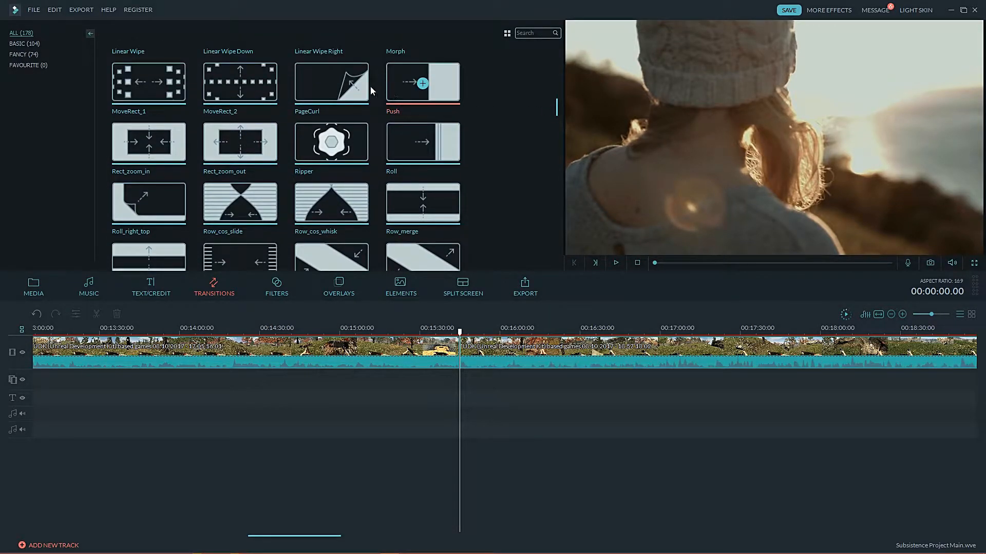
{"action": "left_click", "coordinate": [309, 80]}
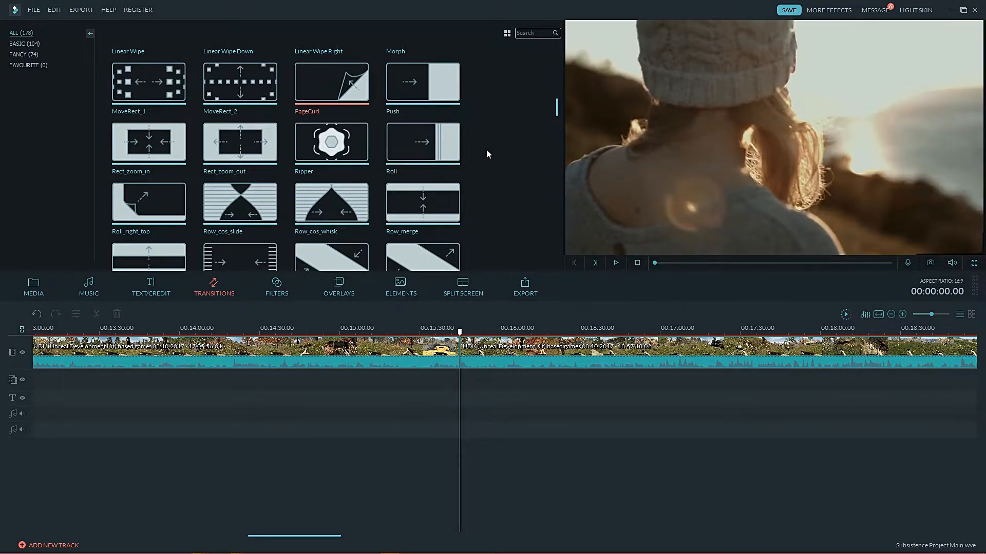
{"action": "scroll", "coordinate": [481, 167], "scroll_direction": "down", "scroll_amount": 3}
{"action": "scroll", "coordinate": [481, 168], "scroll_direction": "up", "scroll_amount": 1}
{"action": "left_click", "coordinate": [328, 129]}
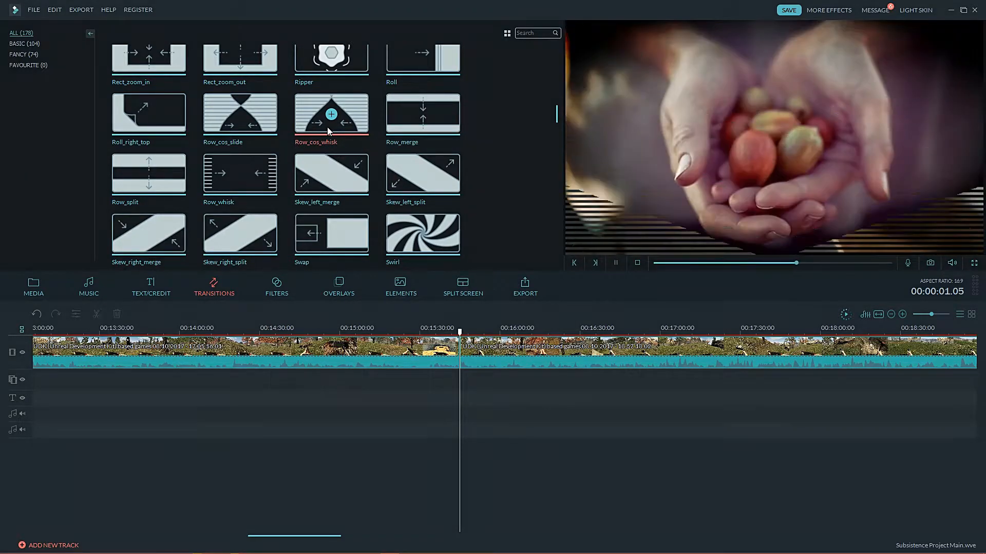
Step: Preview the Swirl, Undulating, Twrl, Turn and Topple transitions
{"action": "scroll", "coordinate": [507, 168], "scroll_direction": "down", "scroll_amount": 3}
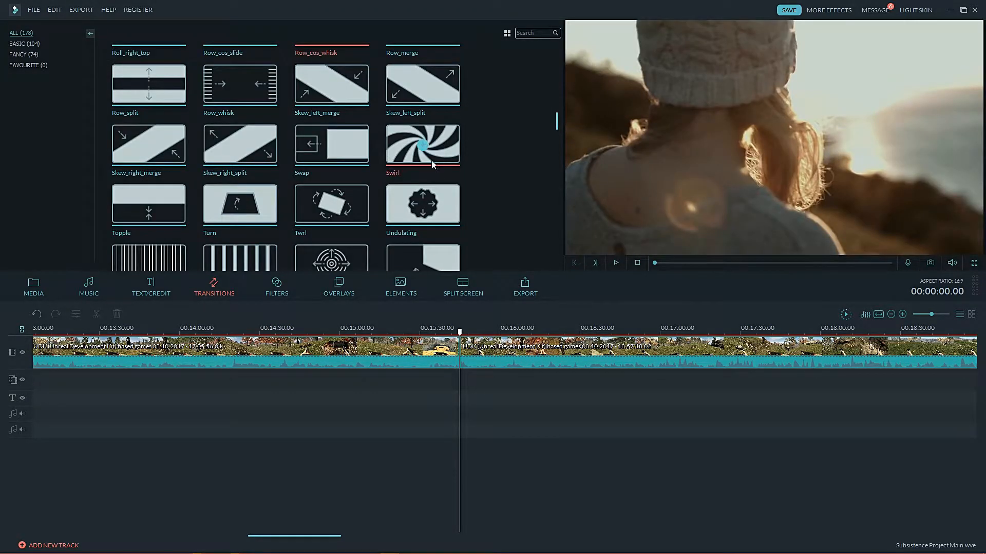
{"action": "left_click", "coordinate": [392, 148]}
{"action": "left_click", "coordinate": [444, 201]}
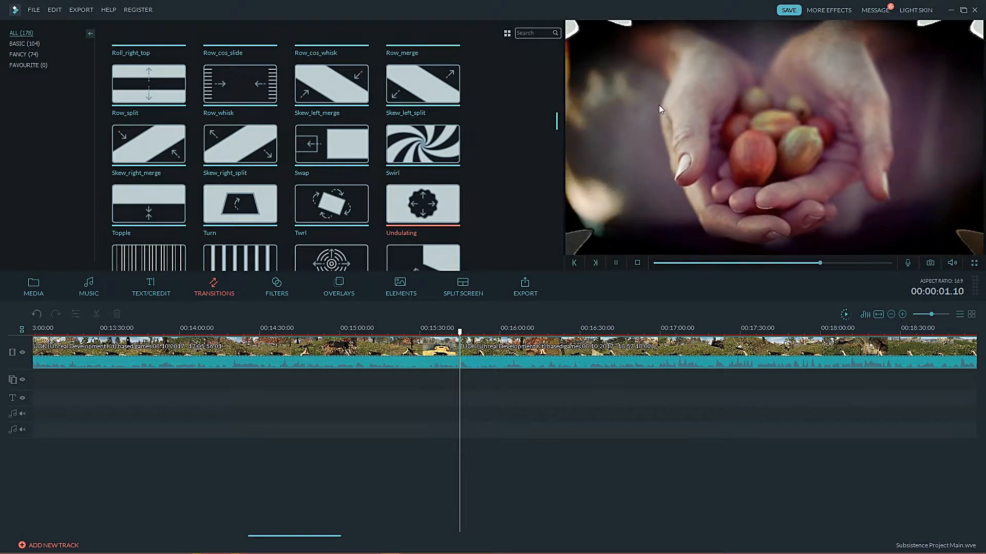
{"action": "left_click", "coordinate": [312, 204]}
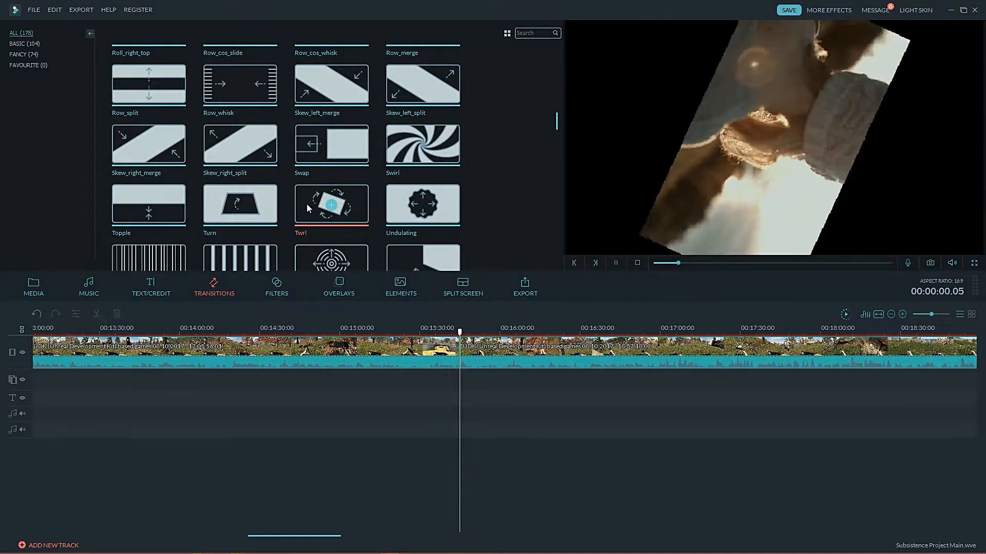
{"action": "left_click", "coordinate": [270, 205]}
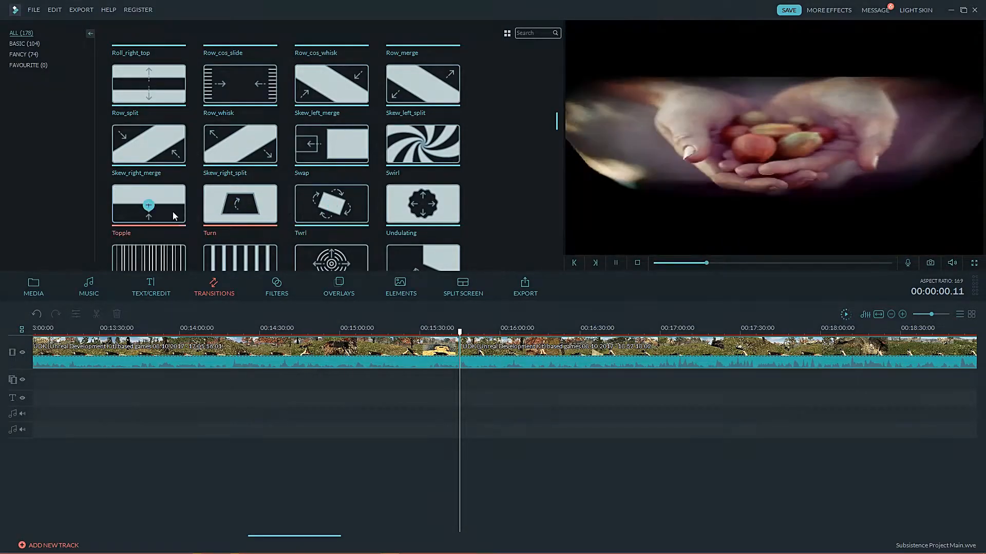
{"action": "left_click", "coordinate": [173, 211]}
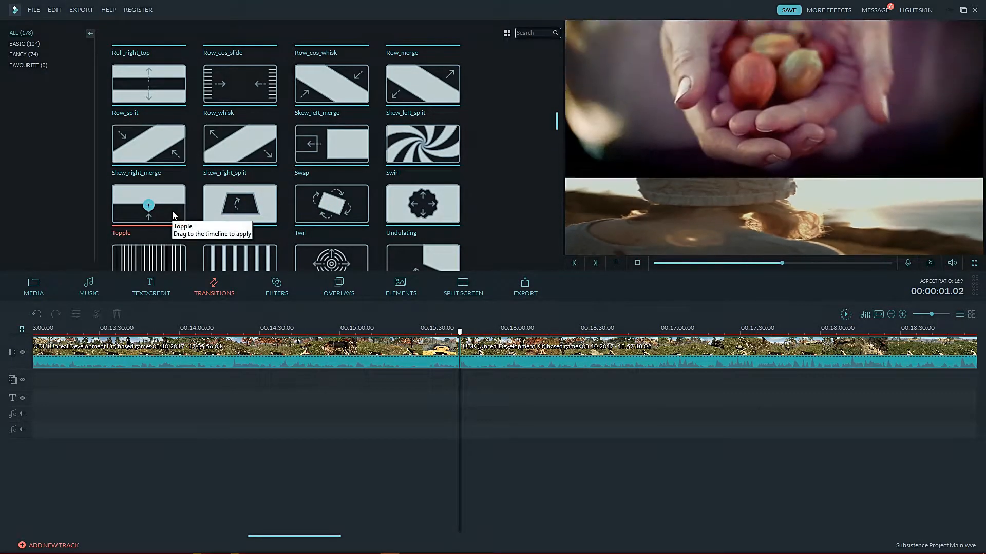
Step: Preview the Round_zoom_in, Round_zoom_out, Wind, Zoom, Row_split_2, Blurry Cross 1 and Blurry Cross 2 transitions
{"action": "scroll", "coordinate": [466, 232], "scroll_direction": "down", "scroll_amount": 5}
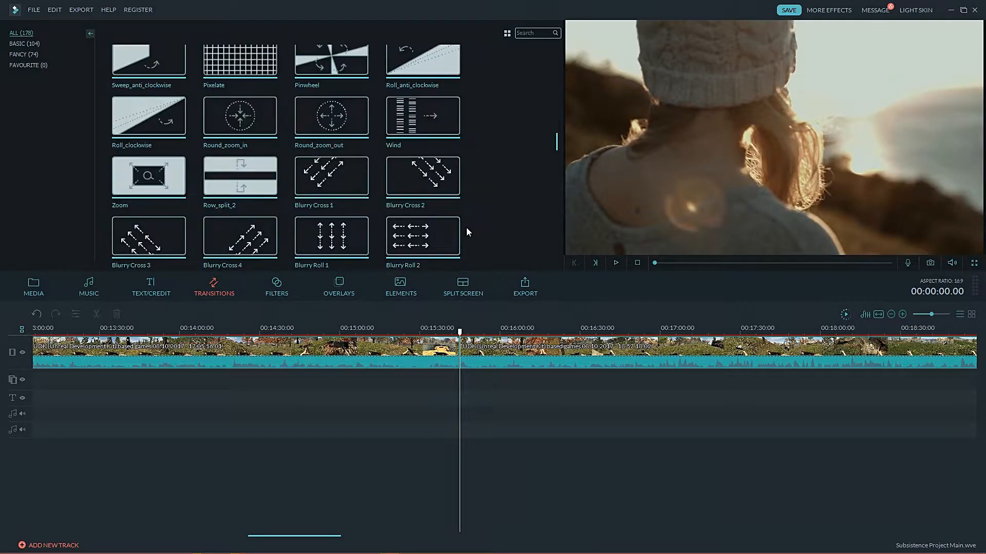
{"action": "left_click", "coordinate": [230, 110]}
{"action": "left_click", "coordinate": [314, 125]}
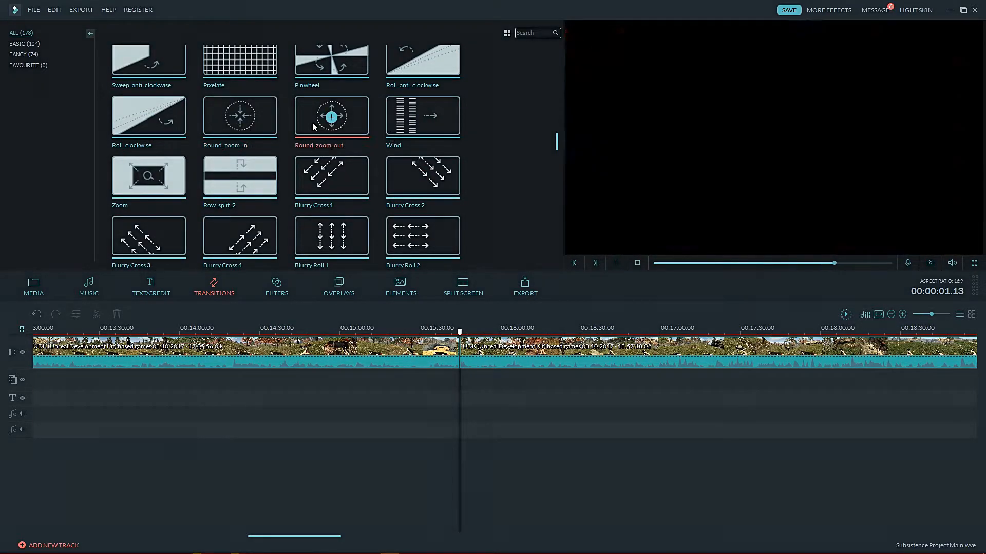
{"action": "left_click", "coordinate": [396, 127]}
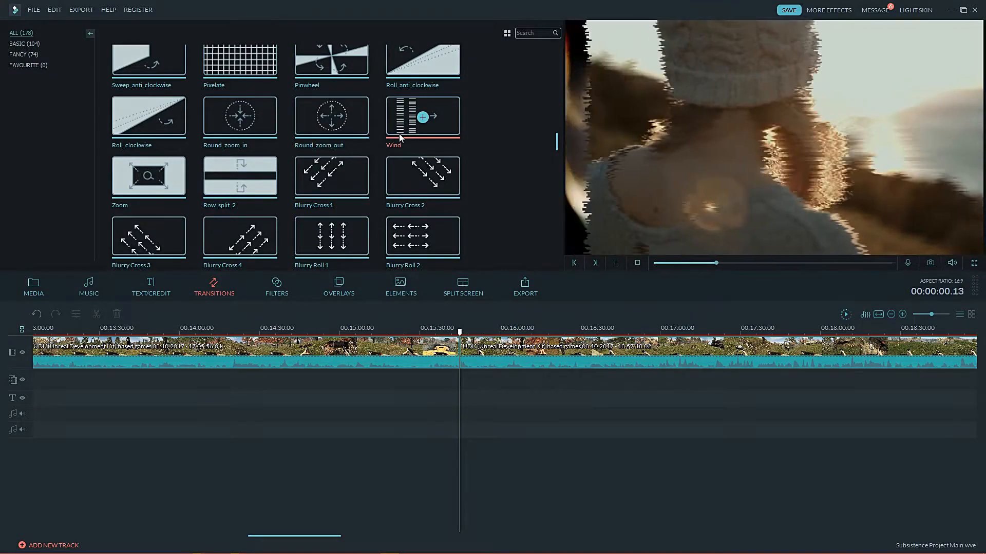
{"action": "left_click", "coordinate": [159, 171]}
{"action": "left_click", "coordinate": [232, 190]}
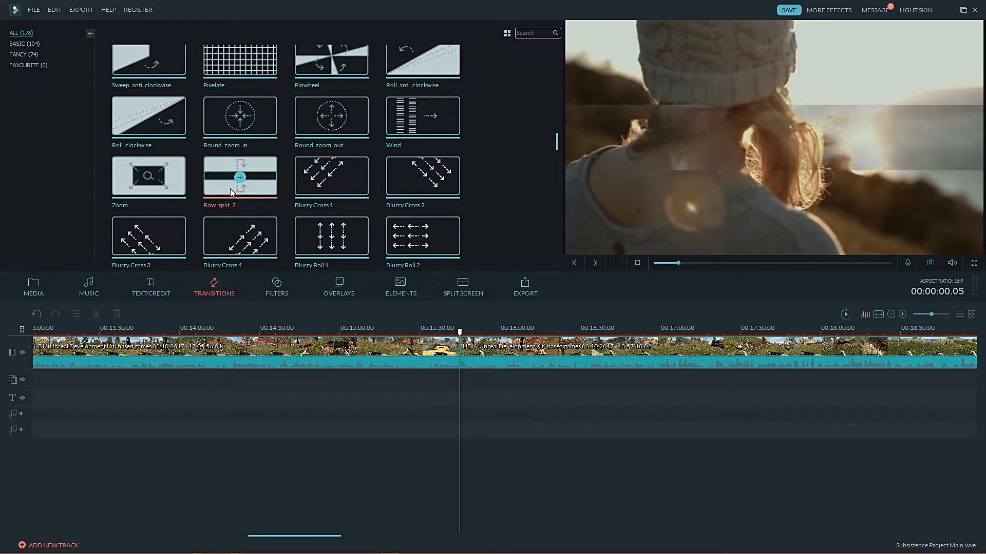
{"action": "left_click", "coordinate": [346, 187]}
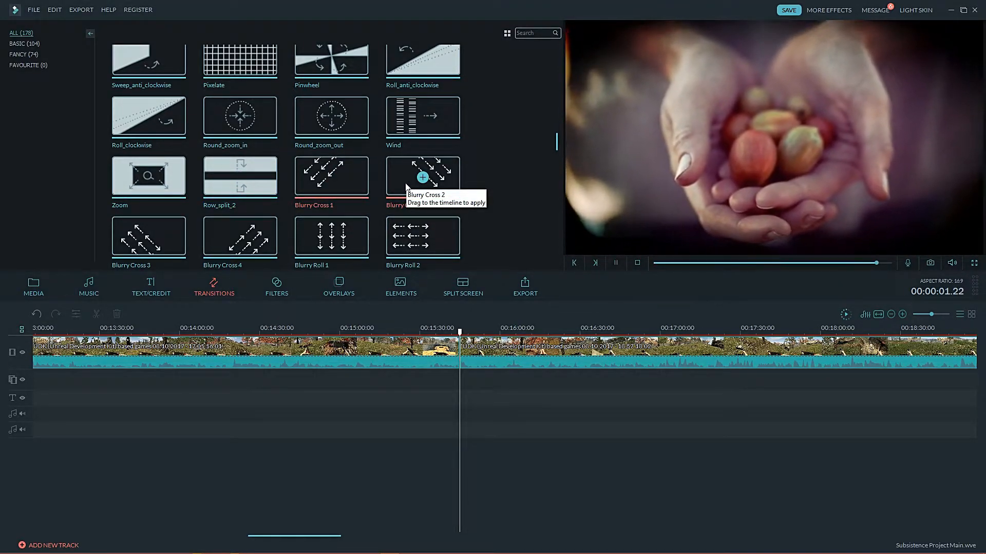
{"action": "left_click", "coordinate": [405, 187]}
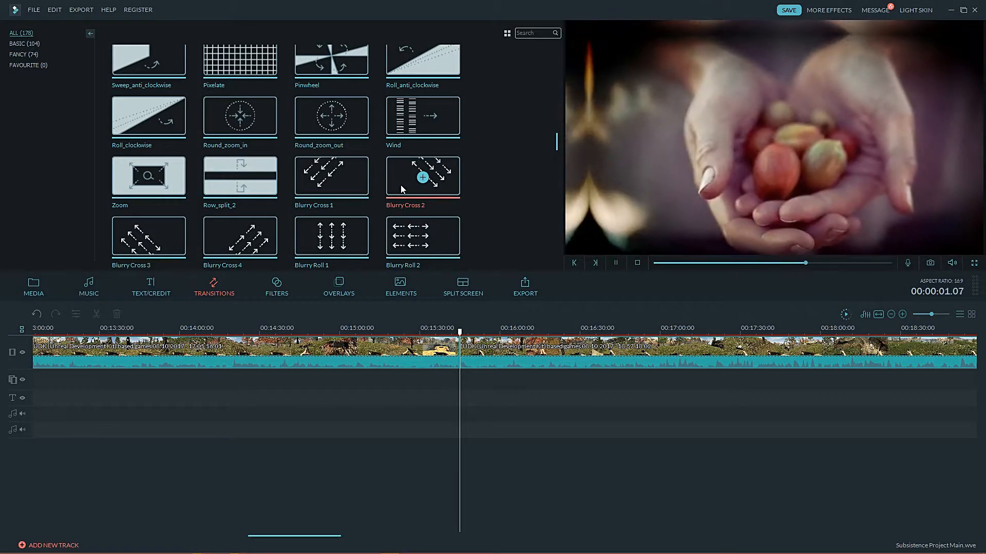
Step: Preview the Fisheye Roll 1, Fisheye Roll 6 and Flip Roll 1 transitions
{"action": "scroll", "coordinate": [336, 222], "scroll_direction": "down", "scroll_amount": 4}
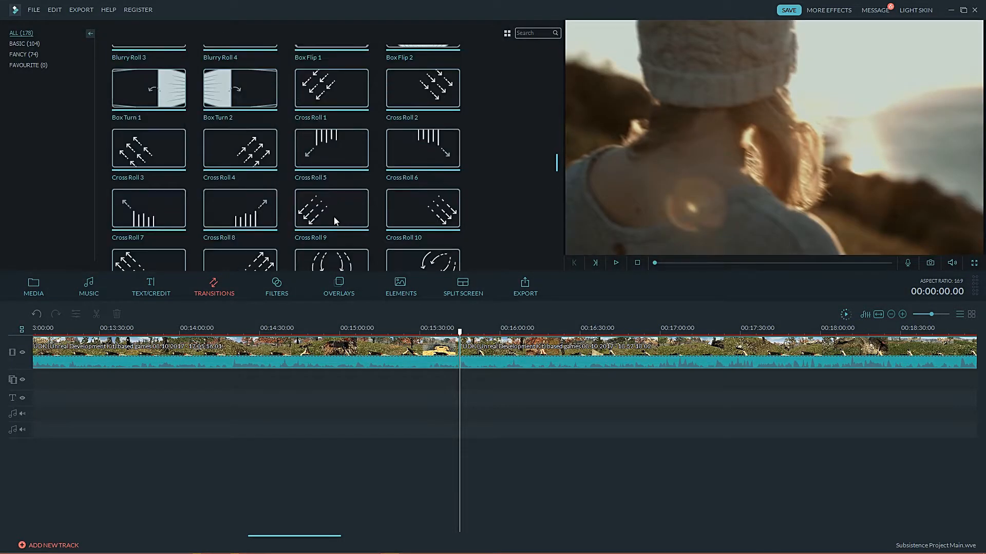
{"action": "scroll", "coordinate": [335, 221], "scroll_direction": "down", "scroll_amount": 2}
{"action": "scroll", "coordinate": [365, 102], "scroll_direction": "up", "scroll_amount": 2}
{"action": "left_click", "coordinate": [317, 212]}
{"action": "scroll", "coordinate": [316, 214], "scroll_direction": "down", "scroll_amount": 3}
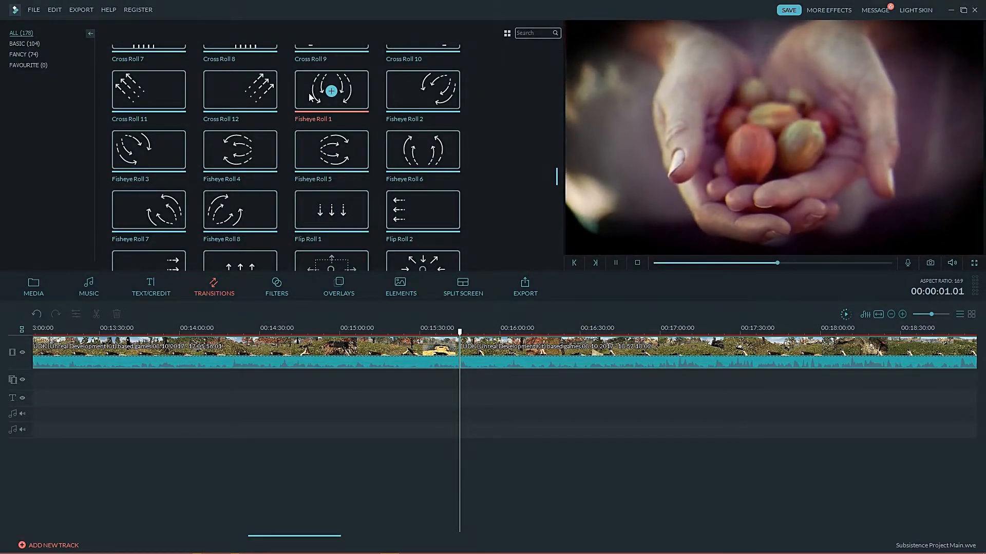
{"action": "left_click", "coordinate": [403, 164]}
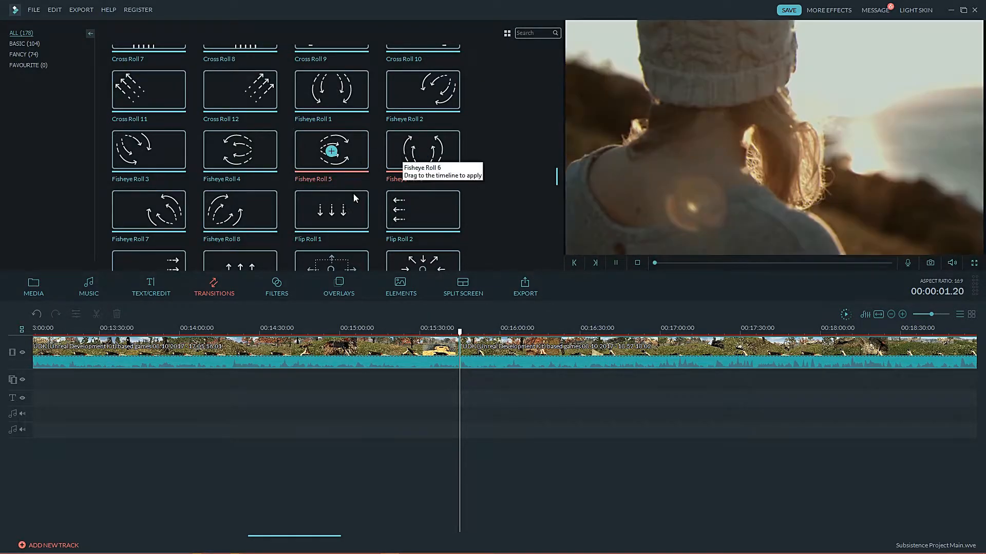
{"action": "left_click", "coordinate": [353, 222]}
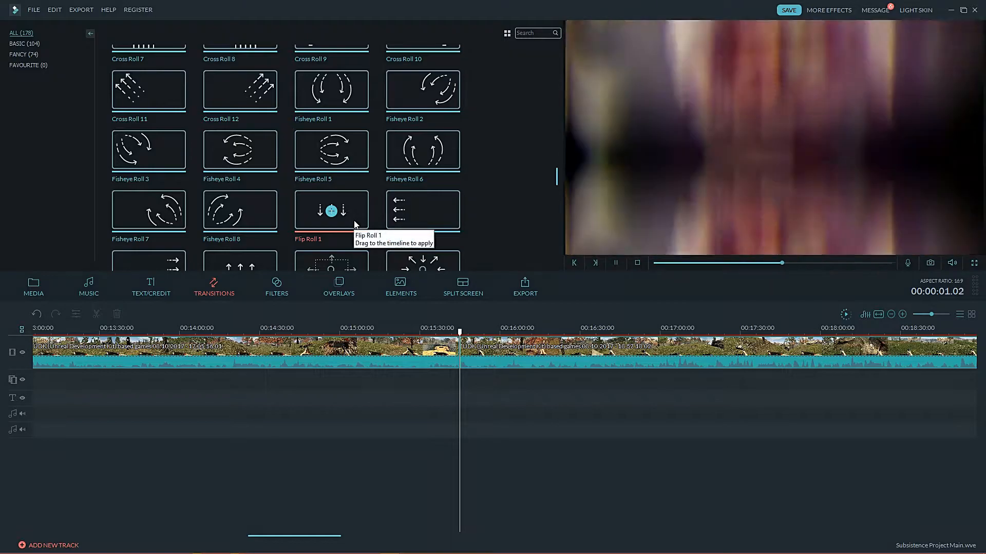
Step: Preview the Orb Twist 1 and Pixels In transitions and browse on towards the Warp group
{"action": "scroll", "coordinate": [353, 221], "scroll_direction": "down", "scroll_amount": 5}
{"action": "left_click", "coordinate": [351, 136]}
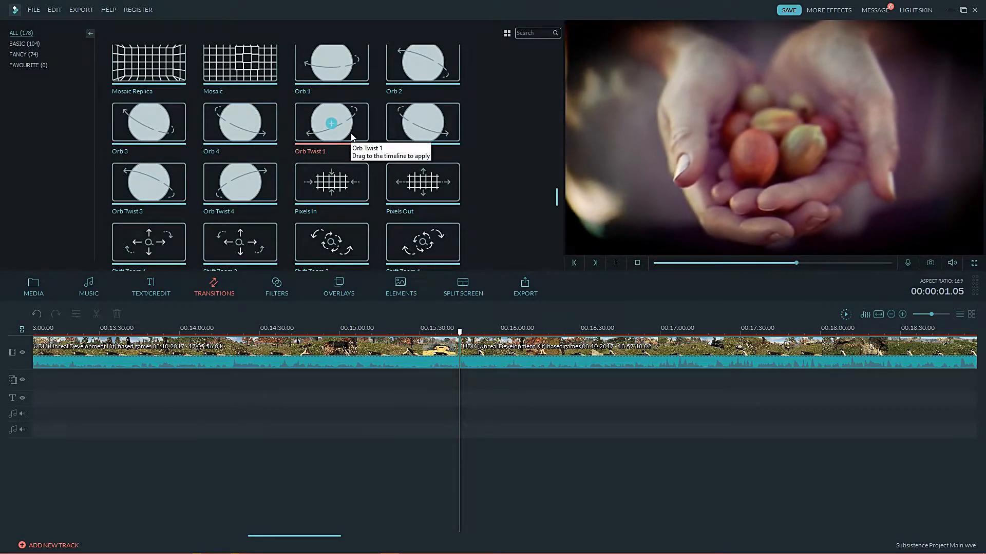
{"action": "left_click", "coordinate": [344, 197]}
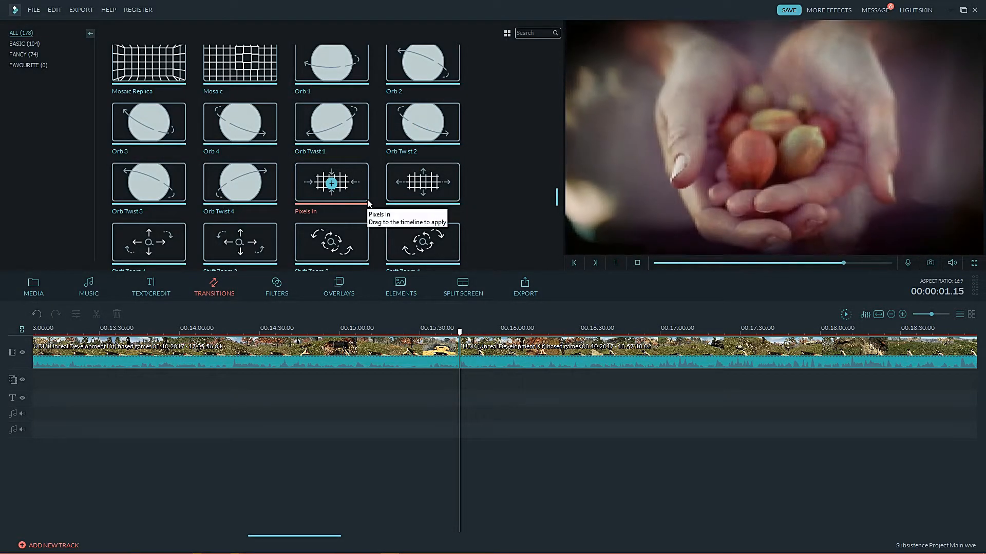
{"action": "scroll", "coordinate": [368, 204], "scroll_direction": "down", "scroll_amount": 3}
{"action": "left_click", "coordinate": [346, 133]}
{"action": "scroll", "coordinate": [351, 164], "scroll_direction": "down", "scroll_amount": 4}
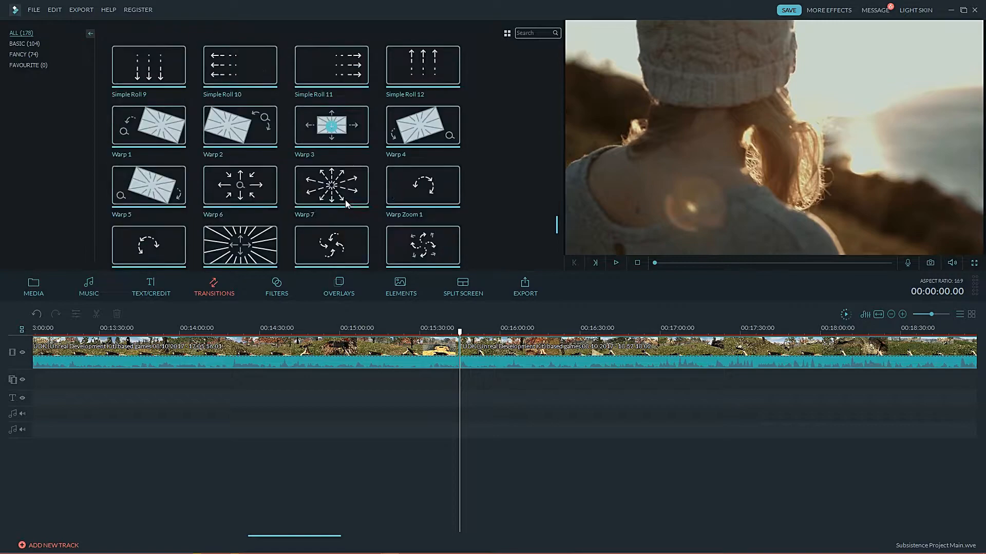
Step: Preview the Warp 3, Warp 2, Warp 4 and Warp 7 transitions
{"action": "scroll", "coordinate": [348, 171], "scroll_direction": "up", "scroll_amount": 3}
{"action": "left_click", "coordinate": [348, 172]}
{"action": "scroll", "coordinate": [347, 174], "scroll_direction": "down", "scroll_amount": 3}
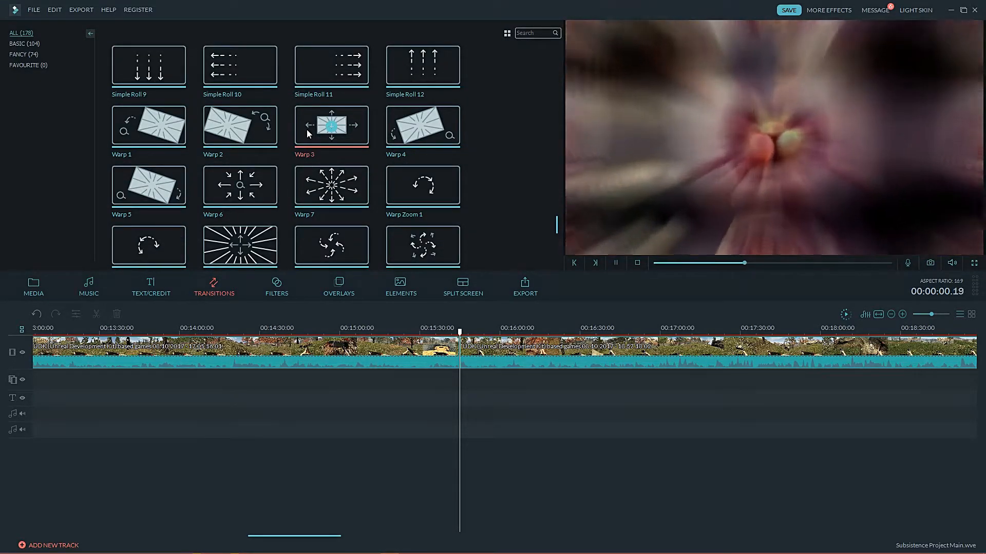
{"action": "left_click", "coordinate": [263, 131]}
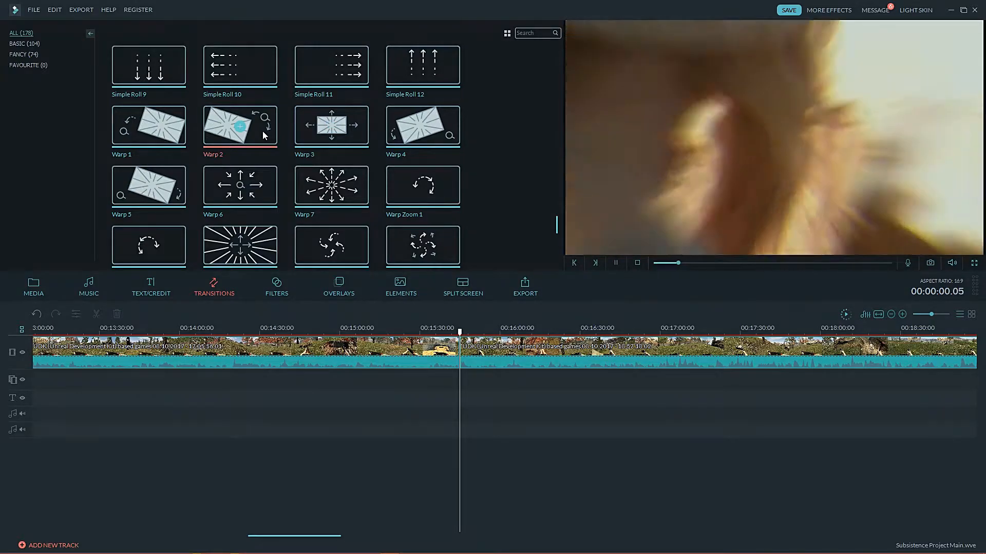
{"action": "left_click", "coordinate": [391, 139]}
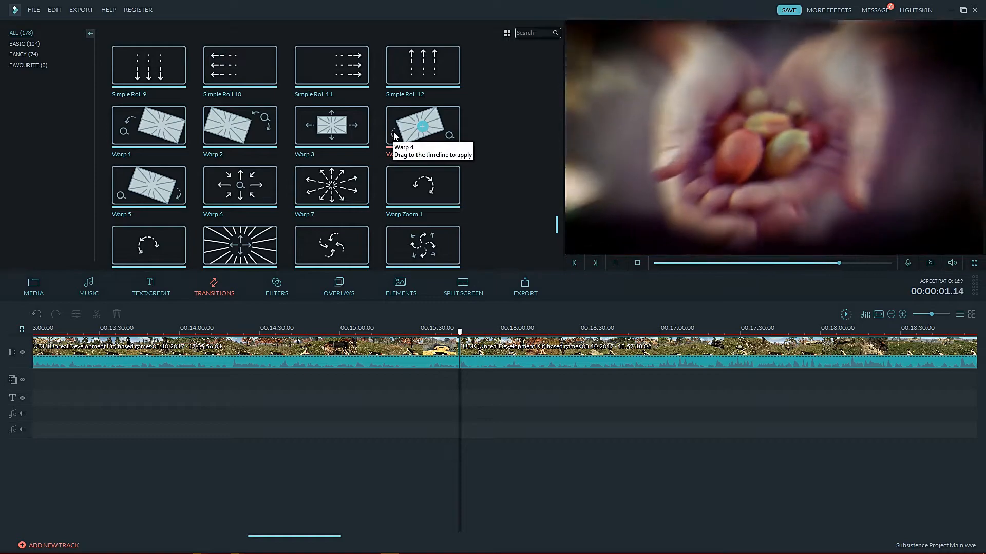
{"action": "left_click", "coordinate": [329, 199]}
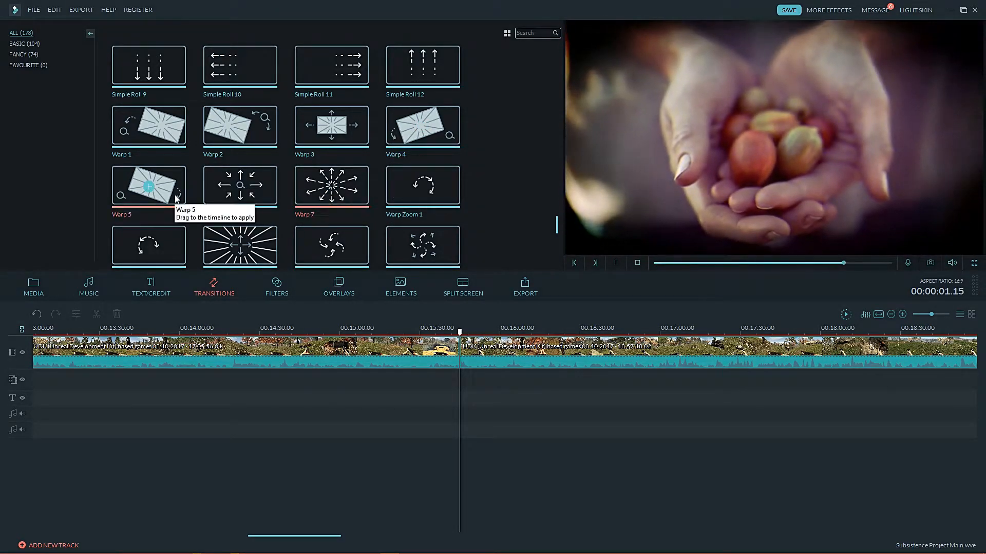
Step: Browse the Whirl and Wormhole transitions and preview Whirl 9 and Whirl 7
{"action": "scroll", "coordinate": [222, 254], "scroll_direction": "down", "scroll_amount": 5}
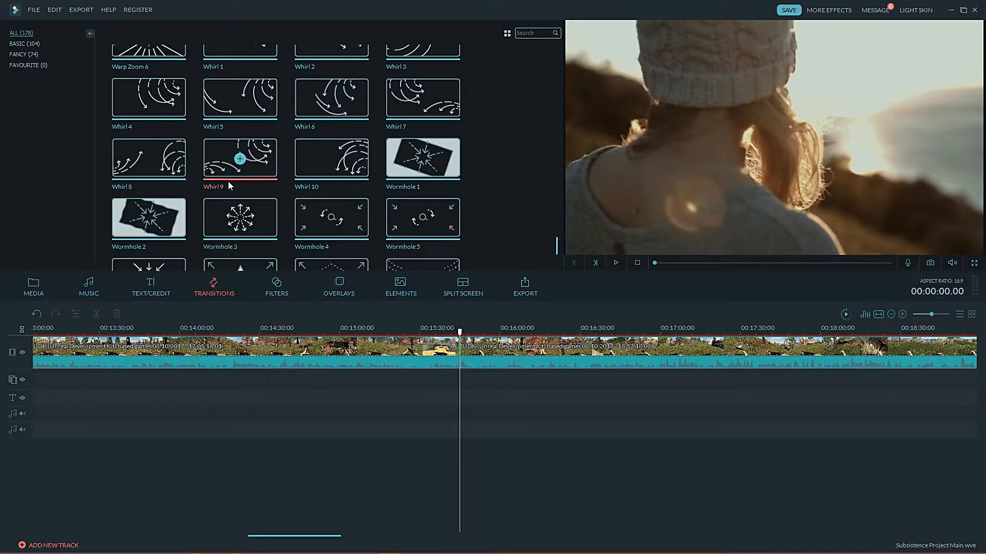
{"action": "left_click", "coordinate": [229, 186]}
{"action": "scroll", "coordinate": [259, 199], "scroll_direction": "down", "scroll_amount": 3}
{"action": "left_click", "coordinate": [399, 113]}
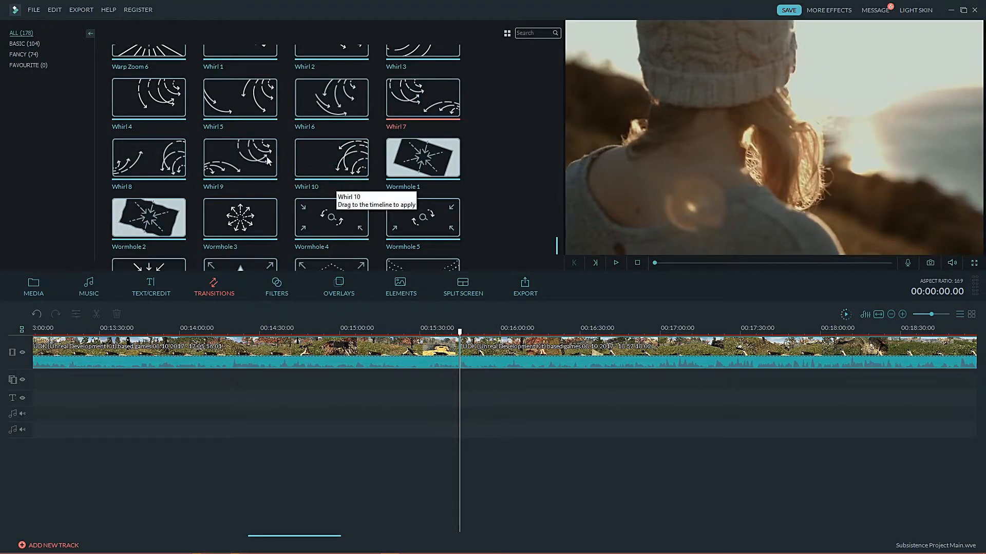
Step: Return to the Warp transitions and preview Warp 7, Warp Zoom 1 and the first transition in the row below
{"action": "scroll", "coordinate": [236, 154], "scroll_direction": "up", "scroll_amount": 5}
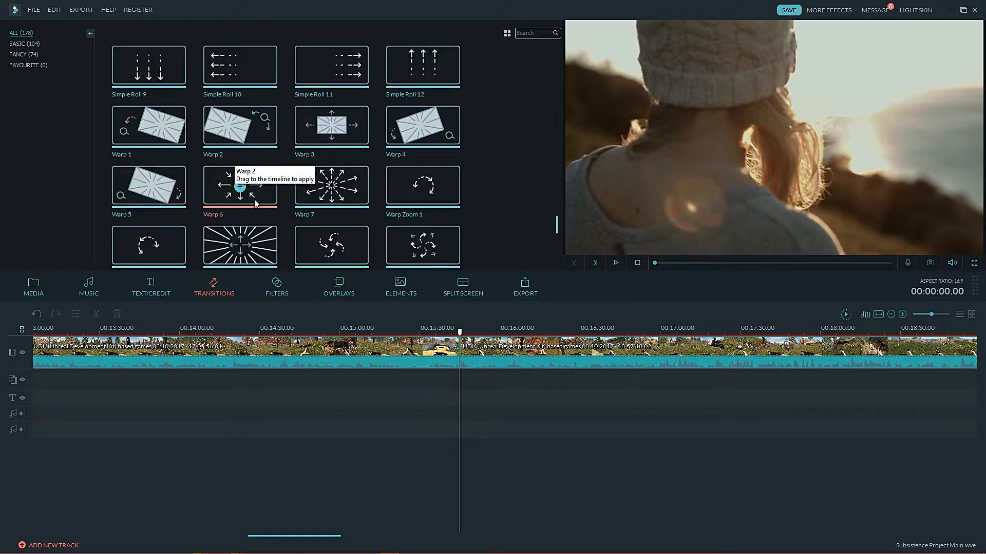
{"action": "left_click", "coordinate": [302, 200]}
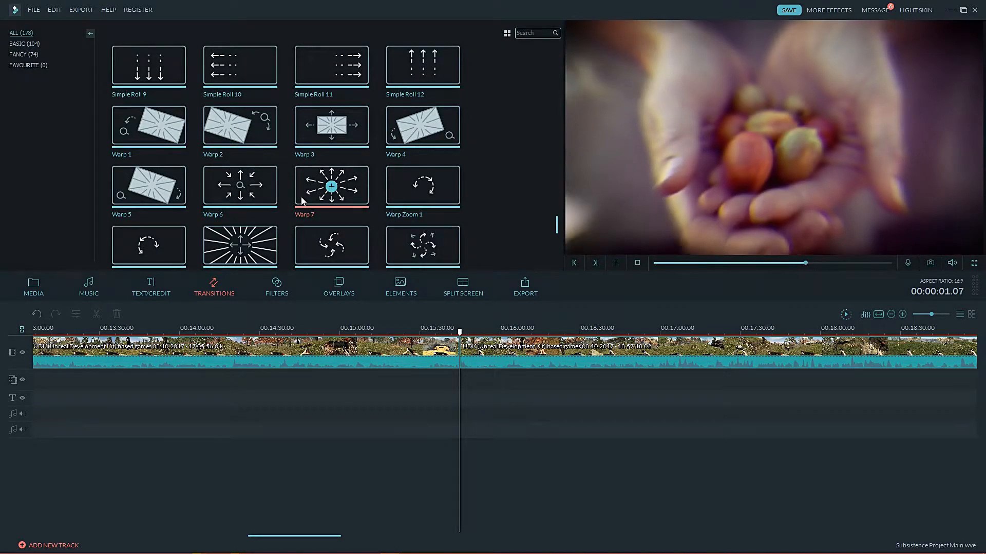
{"action": "left_click", "coordinate": [395, 191]}
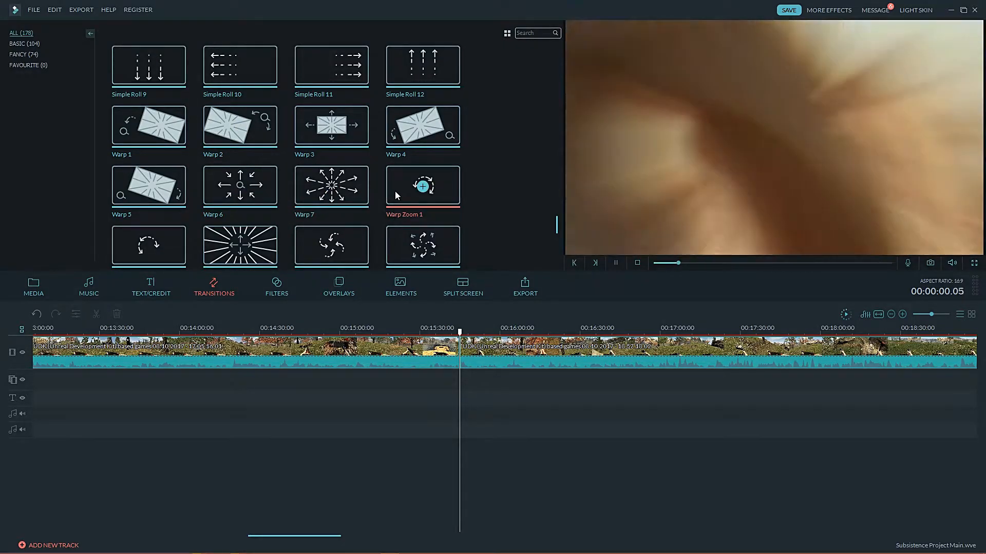
{"action": "left_click", "coordinate": [176, 239]}
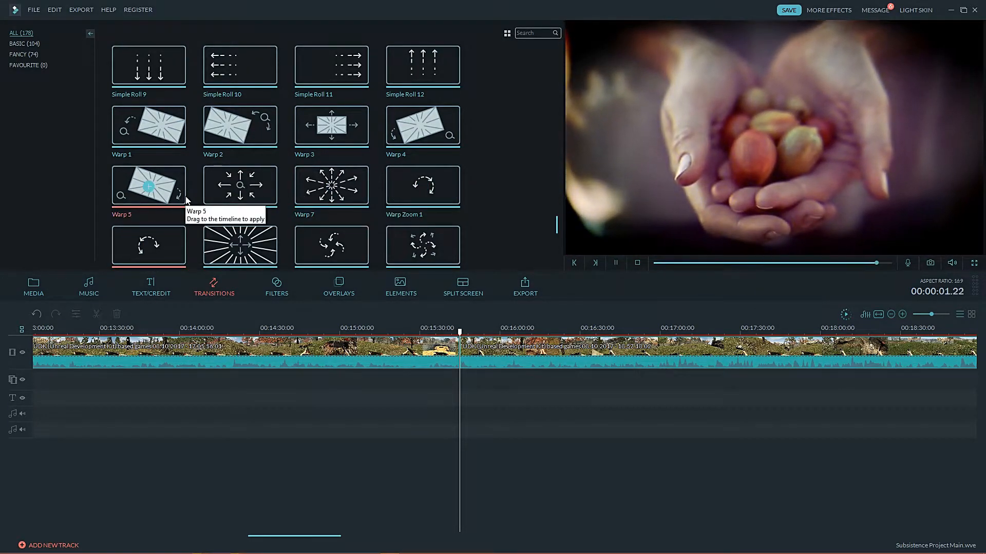
Step: Place the Warp 6 transition at the join between the two gameplay clips and set its duration to 00:00:03.01
{"action": "left_click_drag", "start_coordinate": [230, 203], "coordinate": [374, 321]}
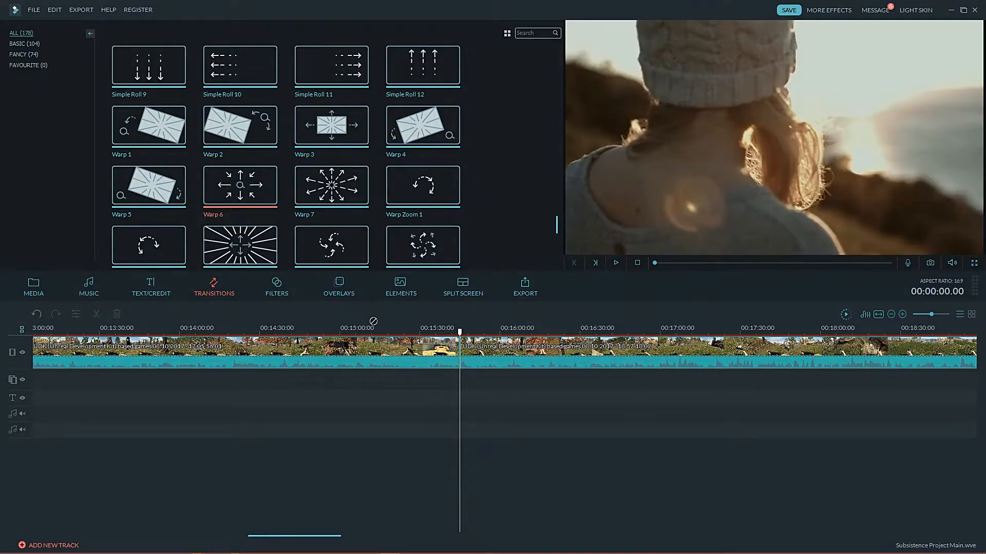
{"action": "left_click_drag", "start_coordinate": [460, 352], "coordinate": [458, 351]}
{"action": "double_click", "coordinate": [459, 352]}
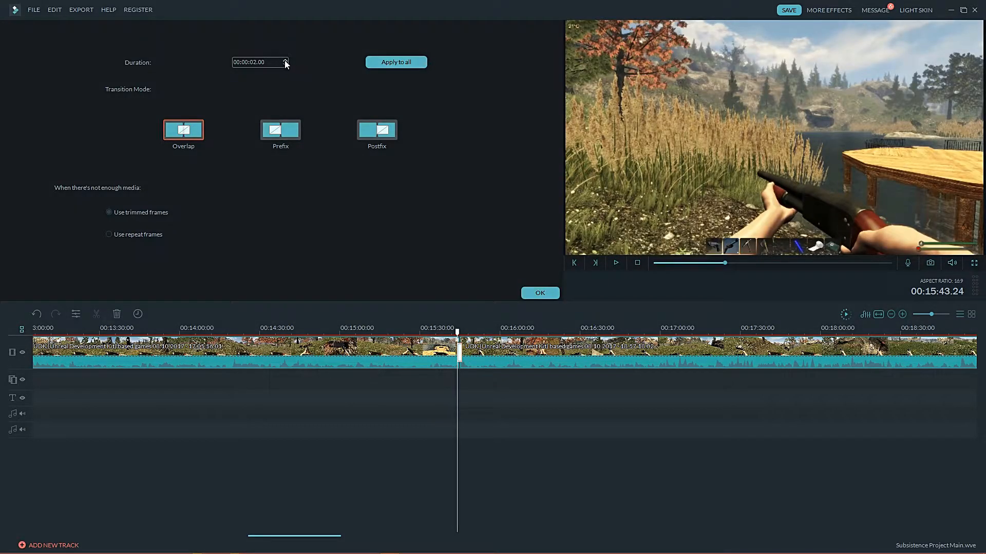
{"action": "left_click", "coordinate": [285, 60]}
Step: Play the timeline from just before the join to check the transition between the two gameplay clips
{"action": "left_click_drag", "start_coordinate": [458, 332], "coordinate": [452, 333]}
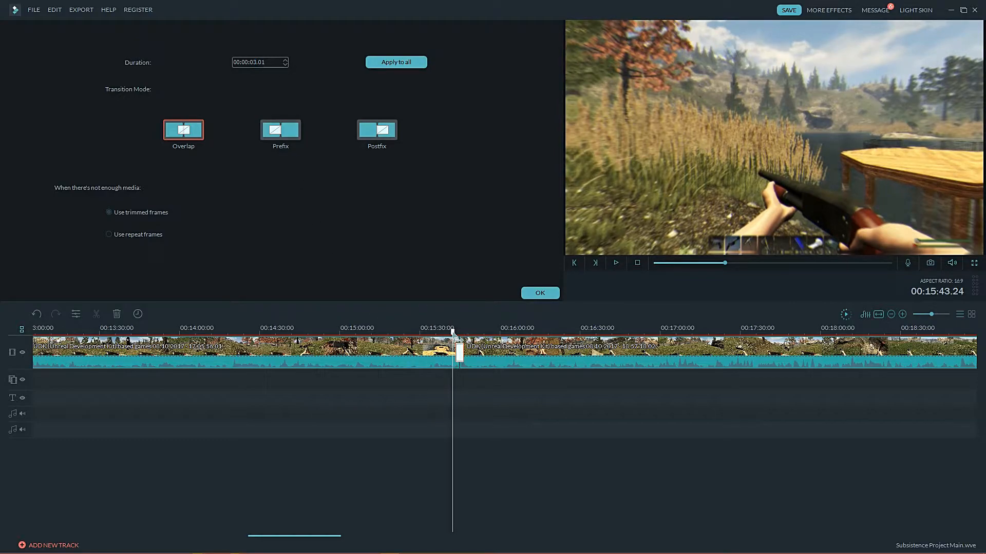
{"action": "left_click", "coordinate": [616, 263]}
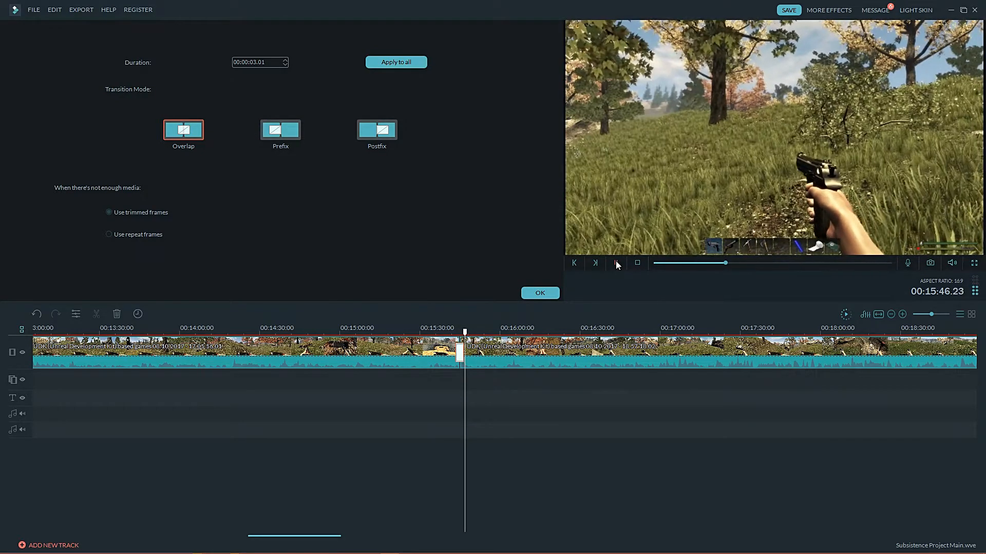
{"action": "left_click", "coordinate": [616, 262]}
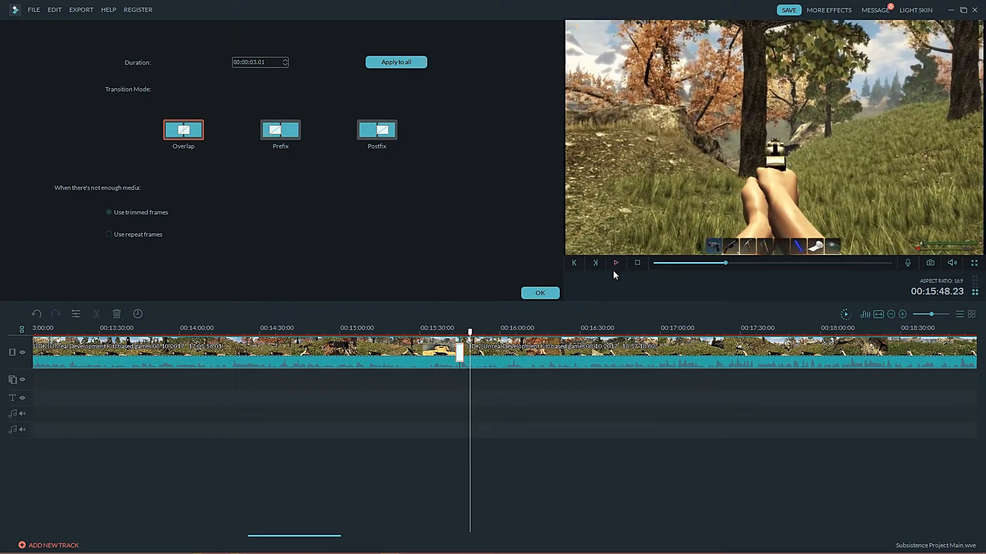
Step: Scrub through the second gameplay clip from about 00:20:53 to 00:22:47 to examine its footage
{"action": "left_click_drag", "start_coordinate": [281, 536], "coordinate": [348, 536]}
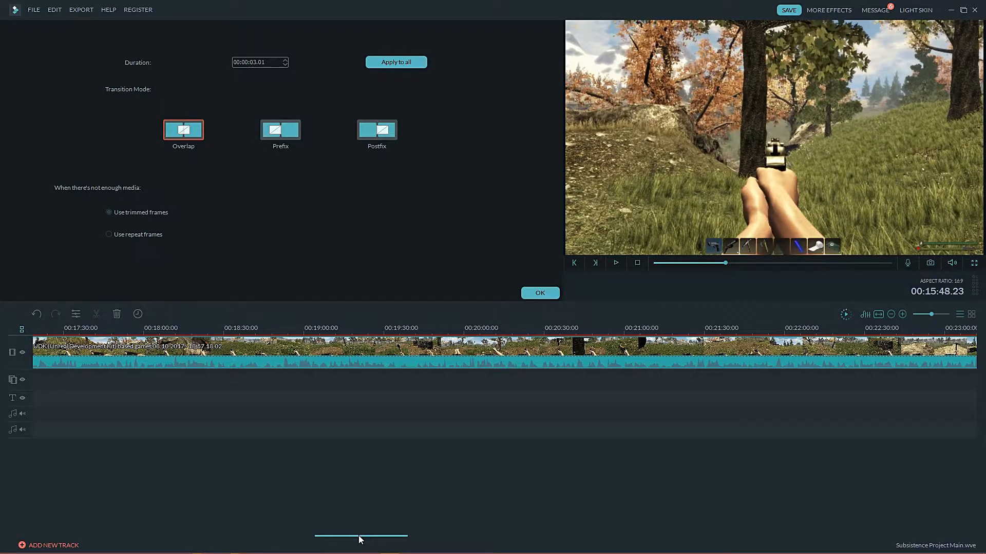
{"action": "left_click_drag", "start_coordinate": [359, 539], "coordinate": [380, 537]}
{"action": "left_click", "coordinate": [393, 330]}
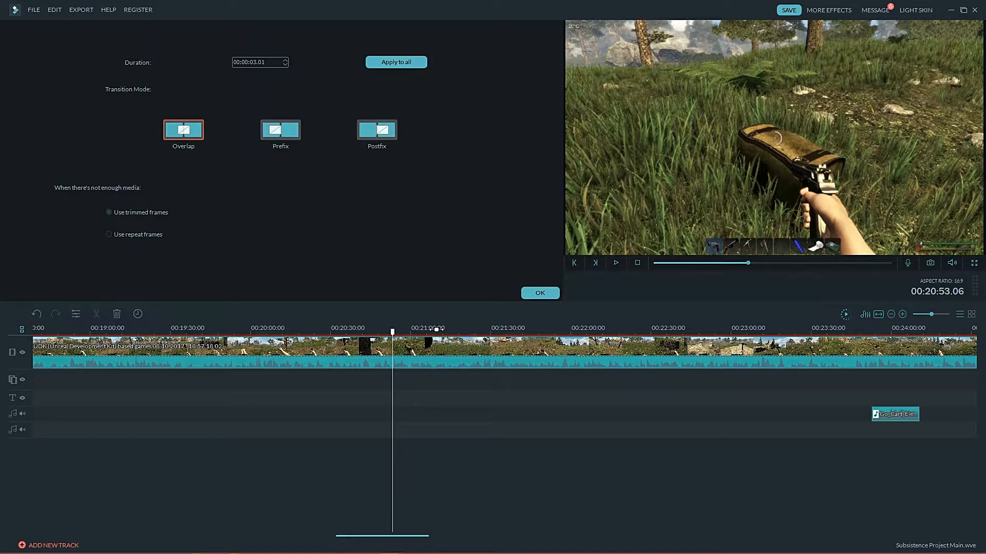
{"action": "left_click", "coordinate": [457, 331]}
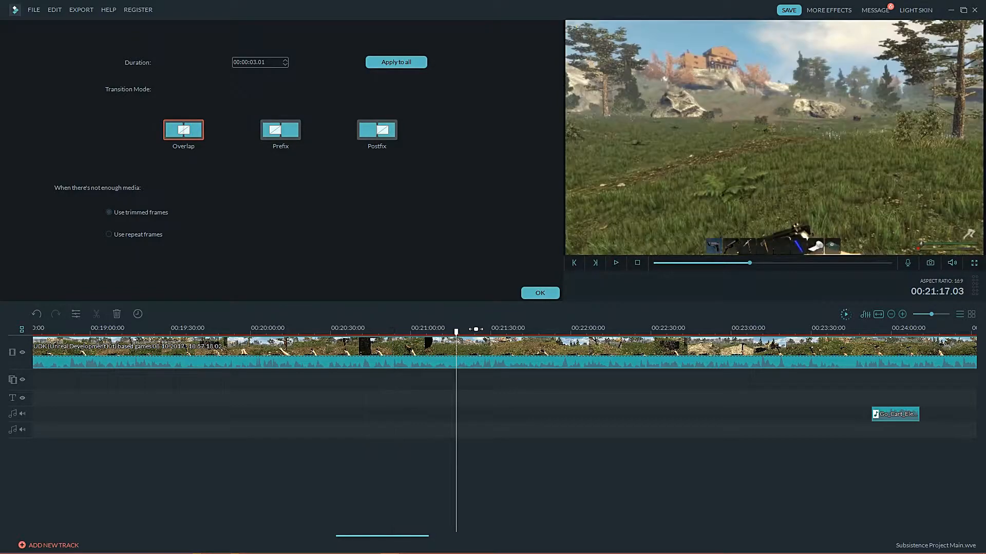
{"action": "left_click", "coordinate": [476, 333]}
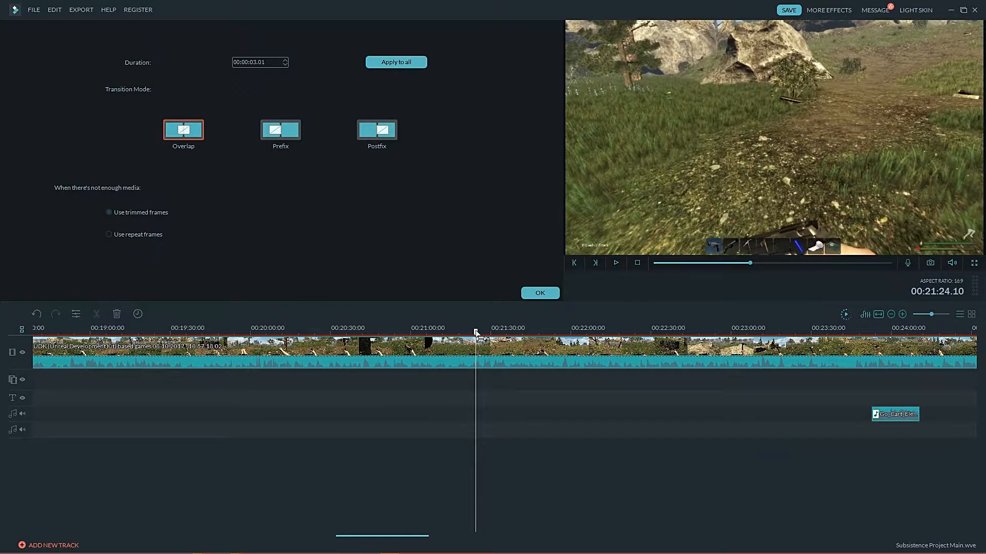
{"action": "left_click", "coordinate": [508, 332]}
{"action": "left_click", "coordinate": [519, 332]}
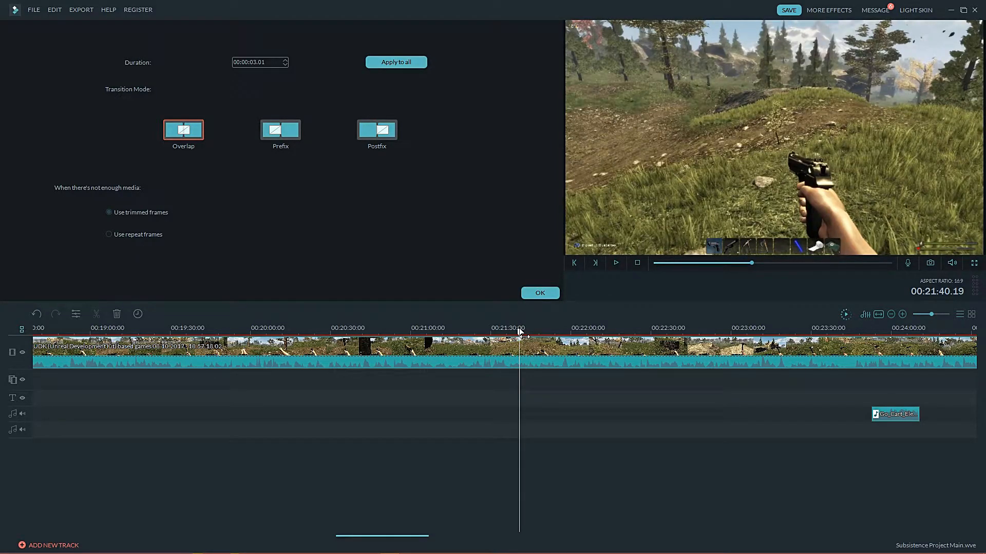
{"action": "left_click", "coordinate": [587, 333]}
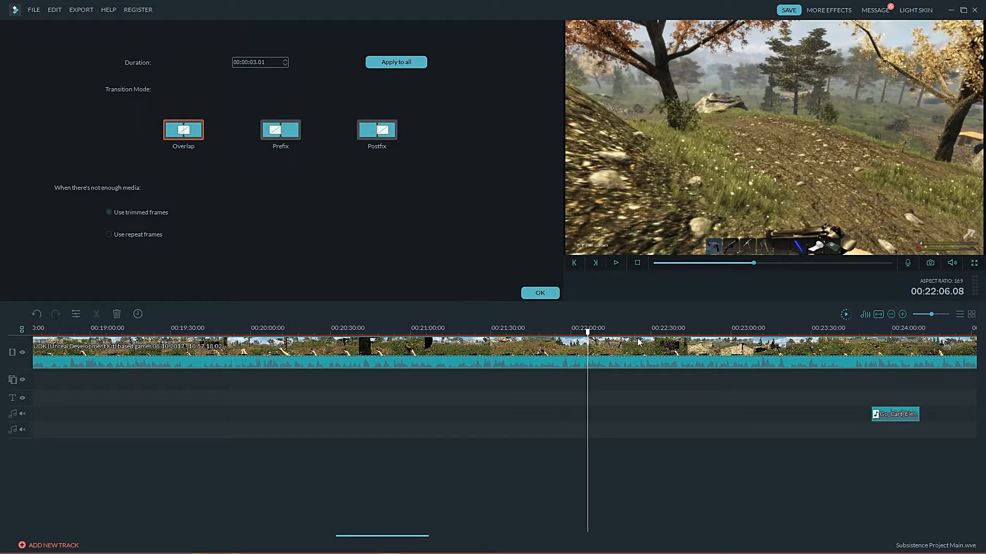
{"action": "left_click", "coordinate": [662, 331]}
{"action": "left_click", "coordinate": [697, 332]}
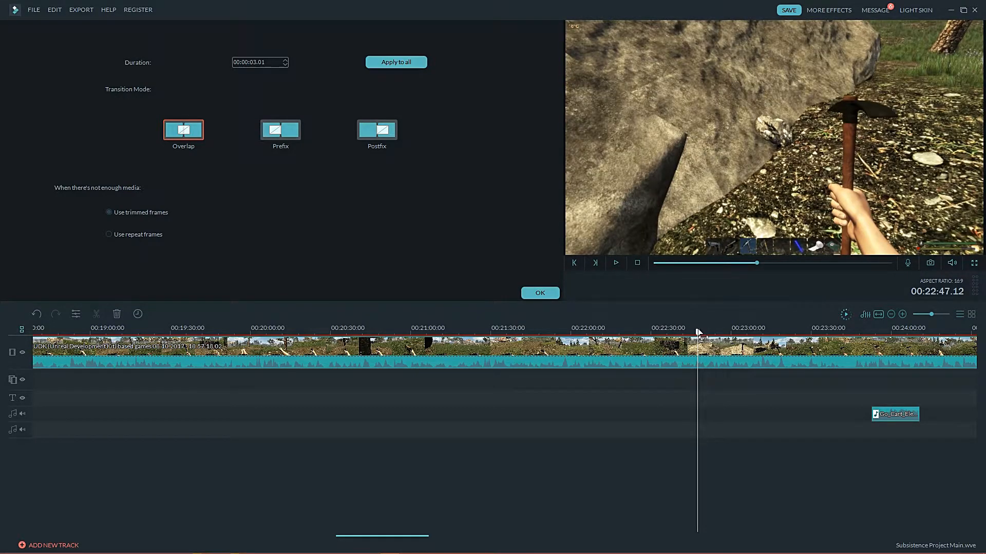
Step: Move the Move_Out music clip to about 00:00:05 on its audio track, near the start of the timeline
{"action": "left_click_drag", "start_coordinate": [380, 541], "coordinate": [70, 530]}
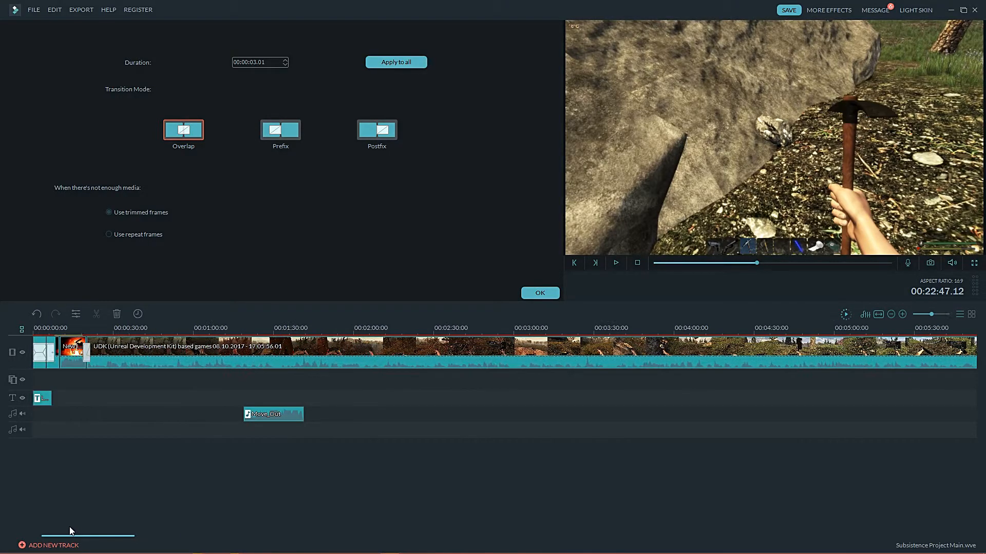
{"action": "left_click", "coordinate": [161, 331]}
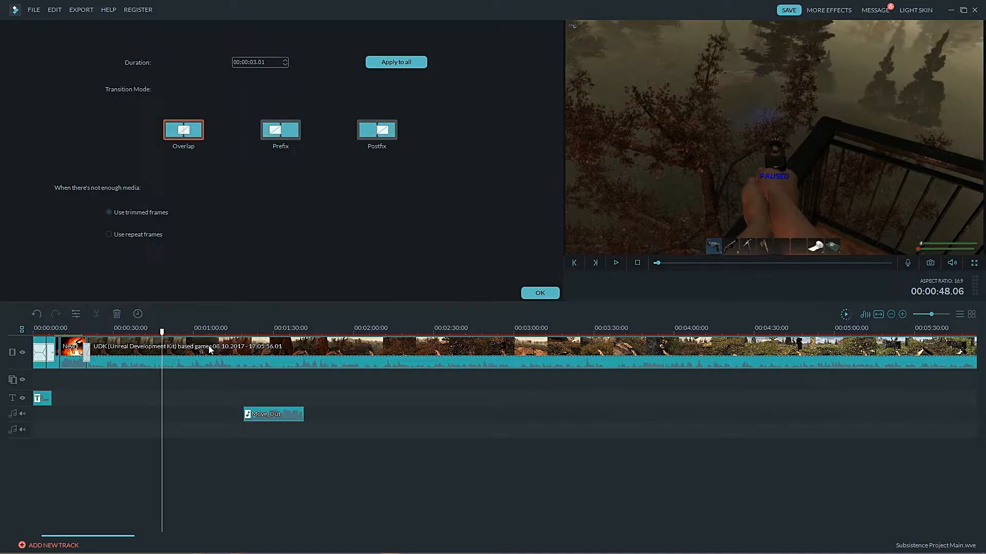
{"action": "left_click", "coordinate": [233, 328]}
{"action": "left_click_drag", "start_coordinate": [262, 413], "coordinate": [73, 413]}
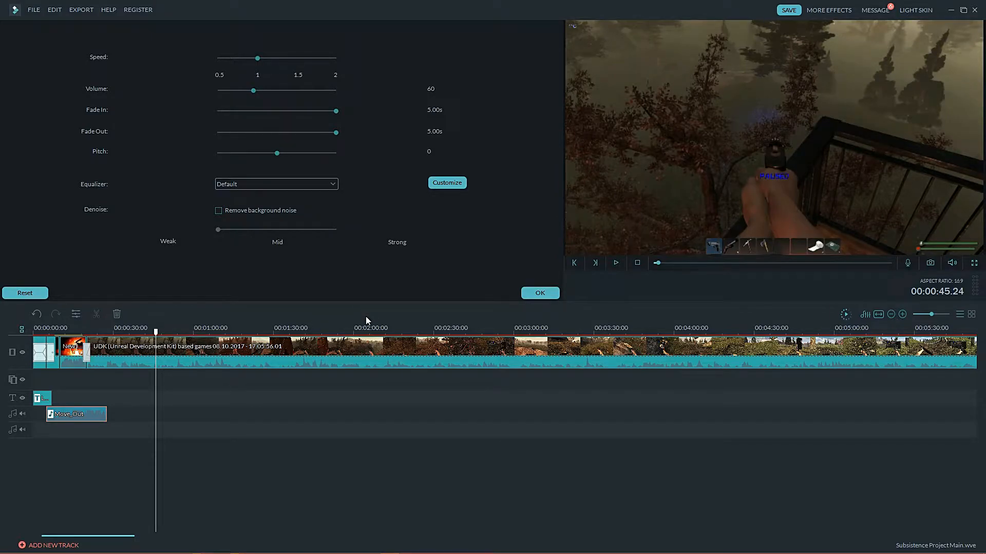
Step: Step through the first gameplay clip from about 00:00:45 to 00:01:54 to examine its footage
{"action": "left_click", "coordinate": [224, 331]}
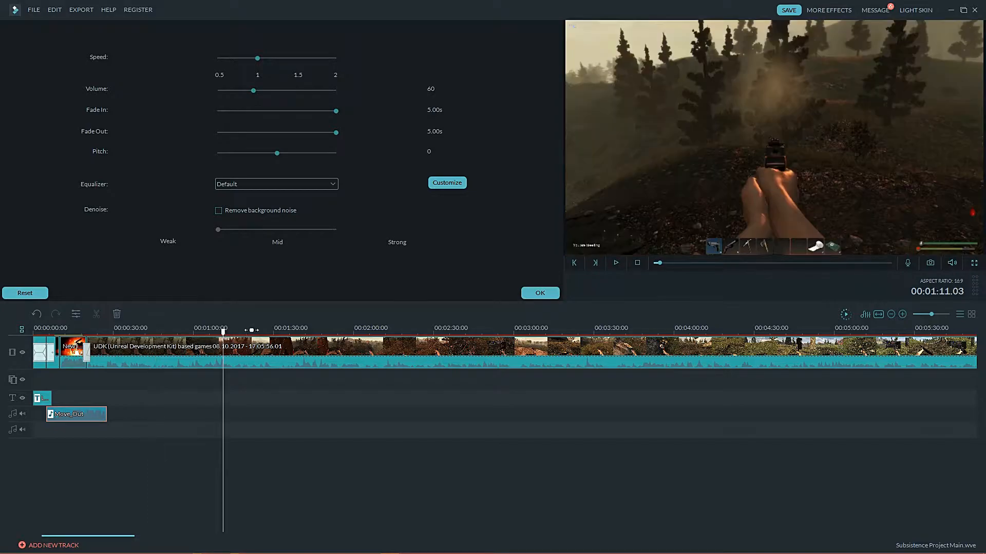
{"action": "left_click", "coordinate": [189, 330]}
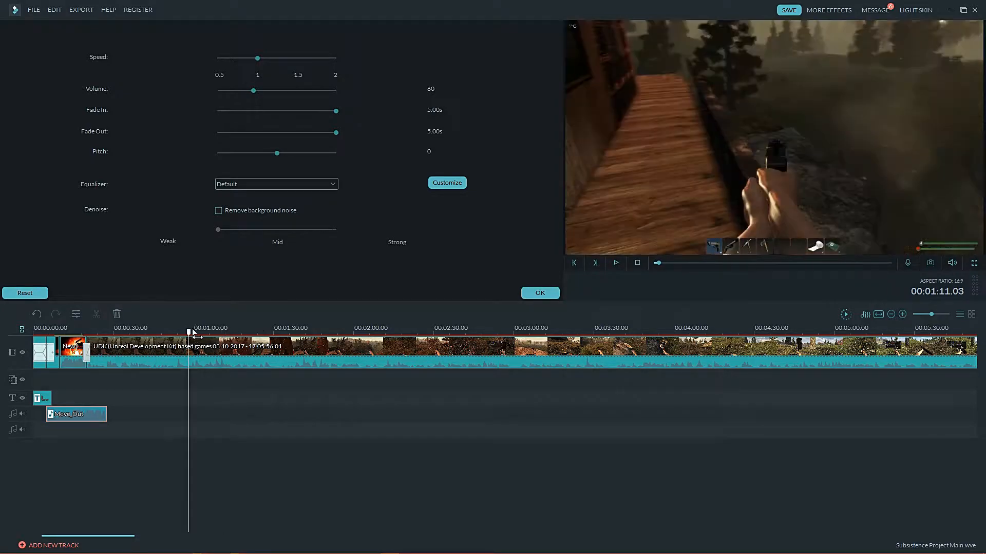
{"action": "left_click", "coordinate": [232, 332]}
{"action": "left_click", "coordinate": [256, 331]}
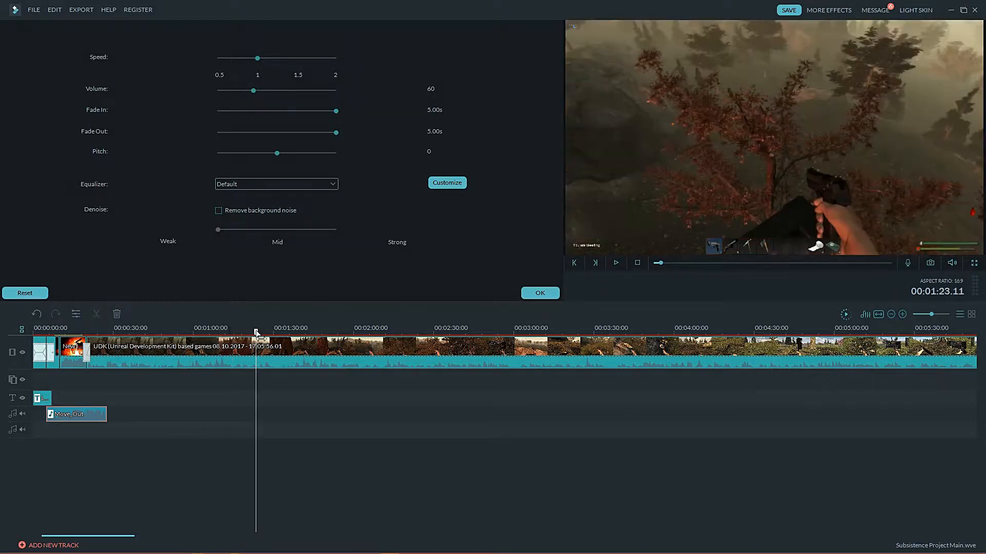
{"action": "left_click", "coordinate": [274, 331]}
{"action": "left_click", "coordinate": [302, 331]}
{"action": "left_click", "coordinate": [312, 331]}
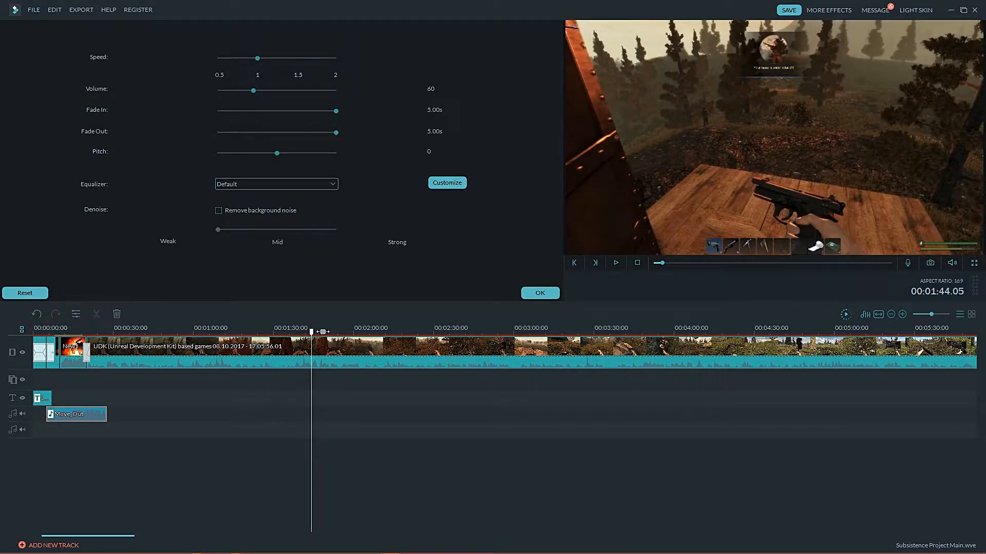
{"action": "left_click", "coordinate": [323, 331]}
{"action": "left_click", "coordinate": [339, 333]}
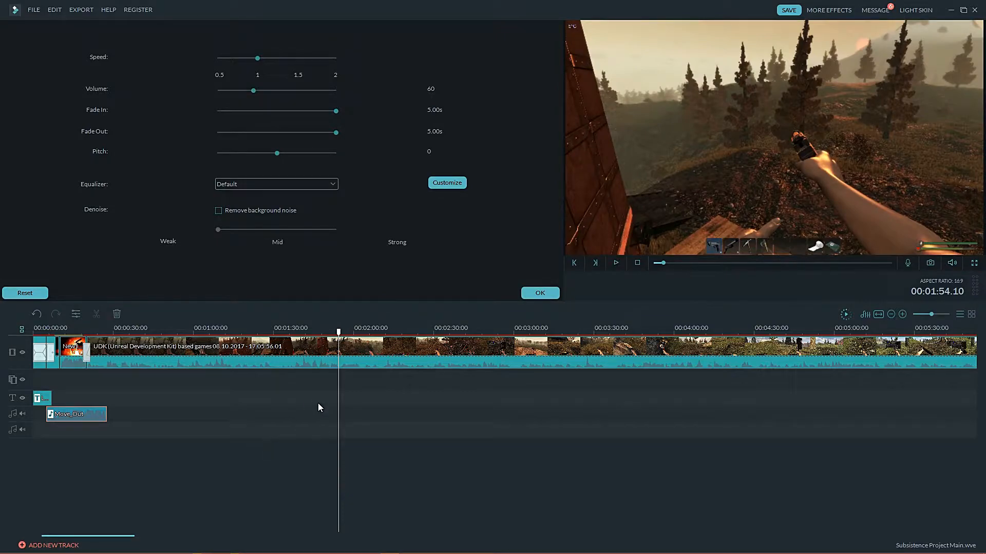
Step: Scrub through the second gameplay clip between about 00:18:42 and 00:24:57 to examine its footage for a cutting point
{"action": "left_click_drag", "start_coordinate": [104, 539], "coordinate": [460, 529]}
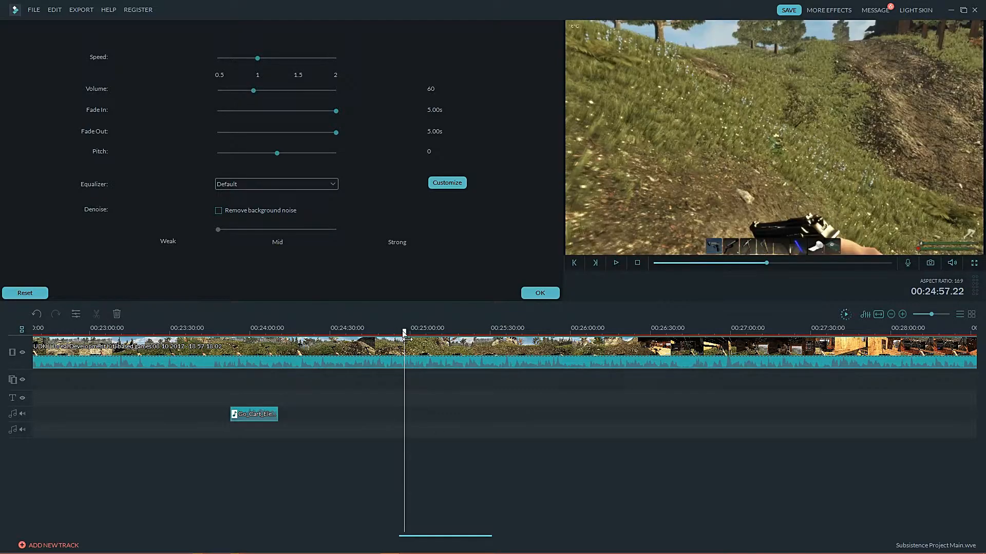
{"action": "left_click_drag", "start_coordinate": [406, 335], "coordinate": [728, 342]}
{"action": "left_click_drag", "start_coordinate": [604, 349], "coordinate": [437, 349]}
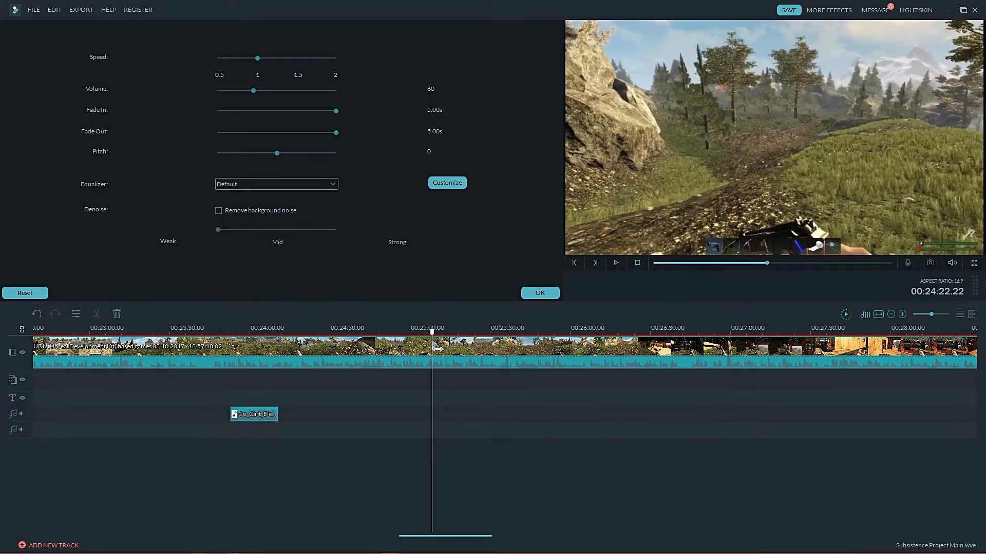
{"action": "left_click_drag", "start_coordinate": [130, 338], "coordinate": [112, 336]}
{"action": "left_click_drag", "start_coordinate": [452, 536], "coordinate": [406, 536]}
{"action": "left_click_drag", "start_coordinate": [409, 328], "coordinate": [35, 324]}
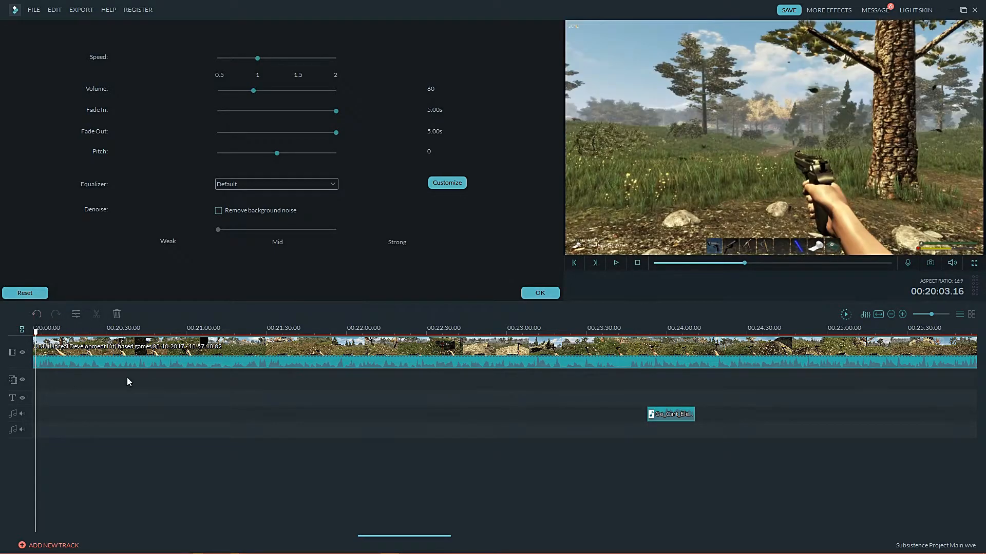
{"action": "left_click_drag", "start_coordinate": [398, 531], "coordinate": [345, 511]}
{"action": "mouse_move", "coordinate": [404, 330]}
{"action": "left_mouse_down"}
{"action": "mouse_move", "coordinate": [373, 336]}
{"action": "mouse_move", "coordinate": [412, 334]}
{"action": "left_mouse_up"}
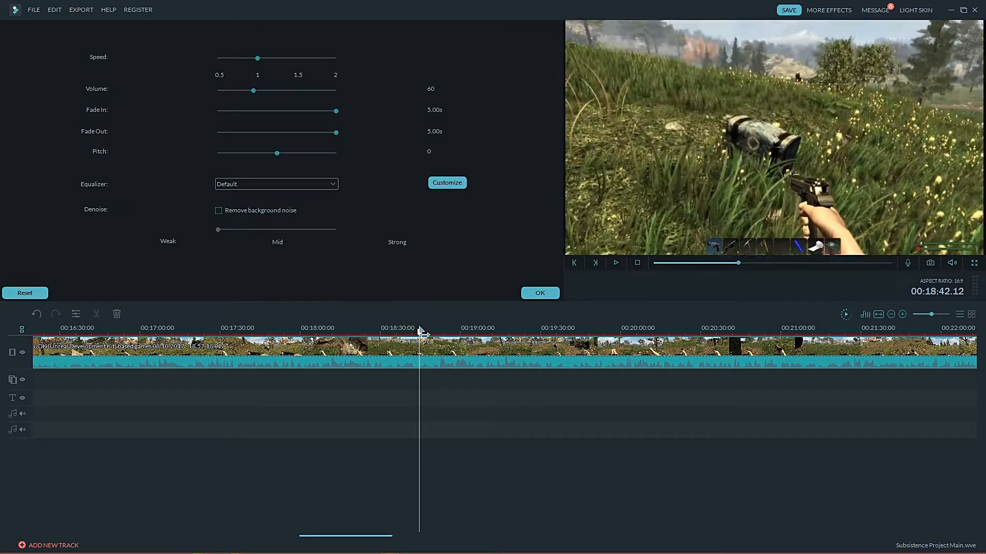
{"action": "left_click_drag", "start_coordinate": [424, 332], "coordinate": [428, 332]}
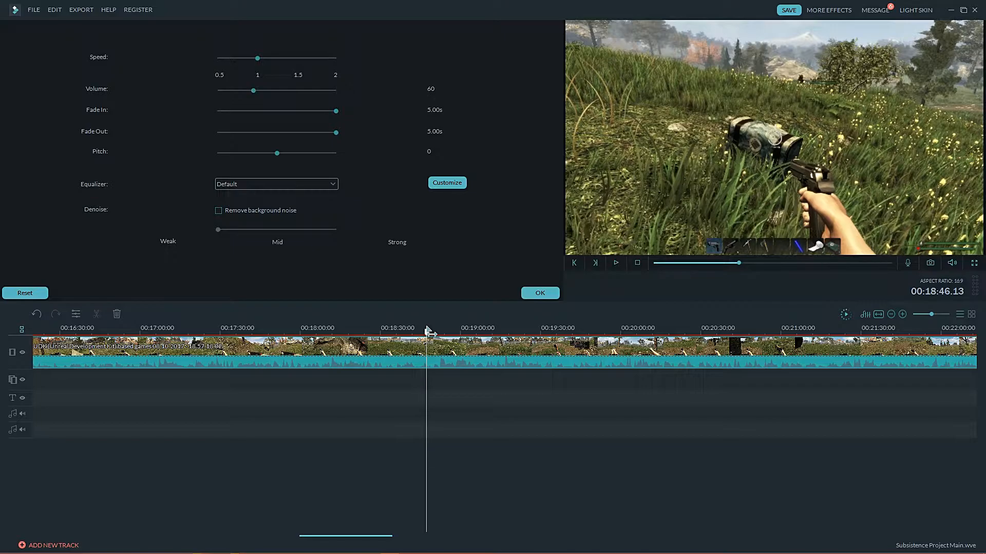
{"action": "left_click_drag", "start_coordinate": [432, 331], "coordinate": [569, 333]}
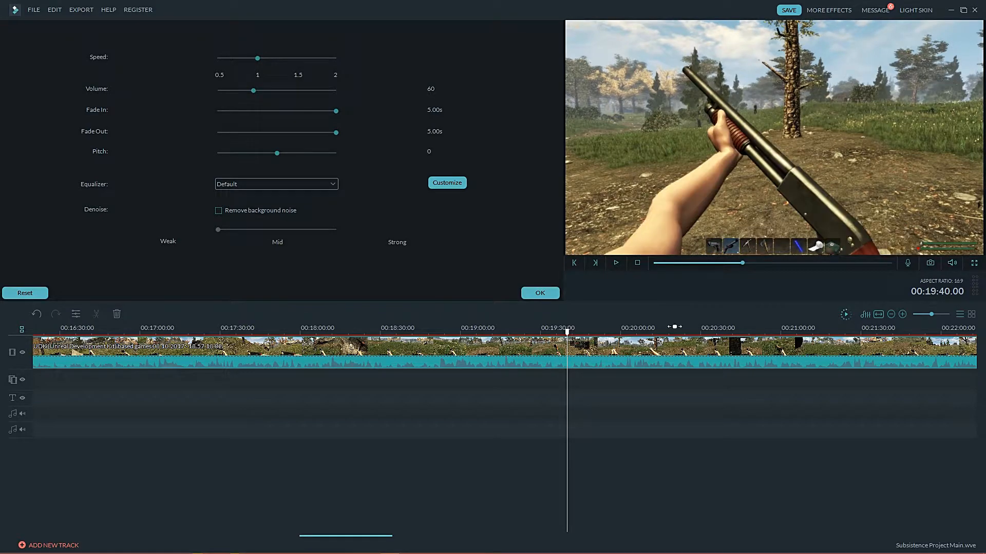
Step: Split the second gameplay clip at 00:19:50.04 and play the footage that follows the cut
{"action": "left_click", "coordinate": [616, 263]}
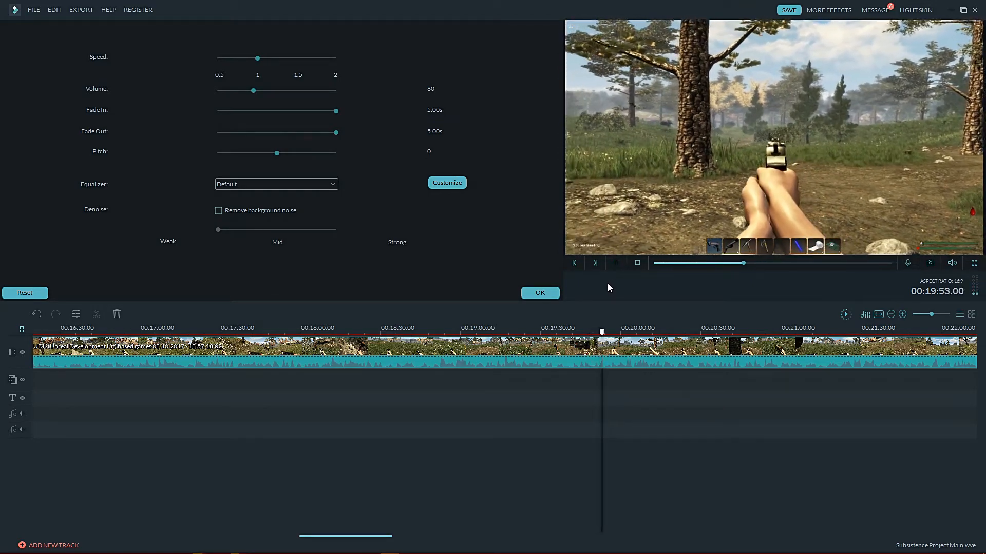
{"action": "left_click", "coordinate": [595, 329]}
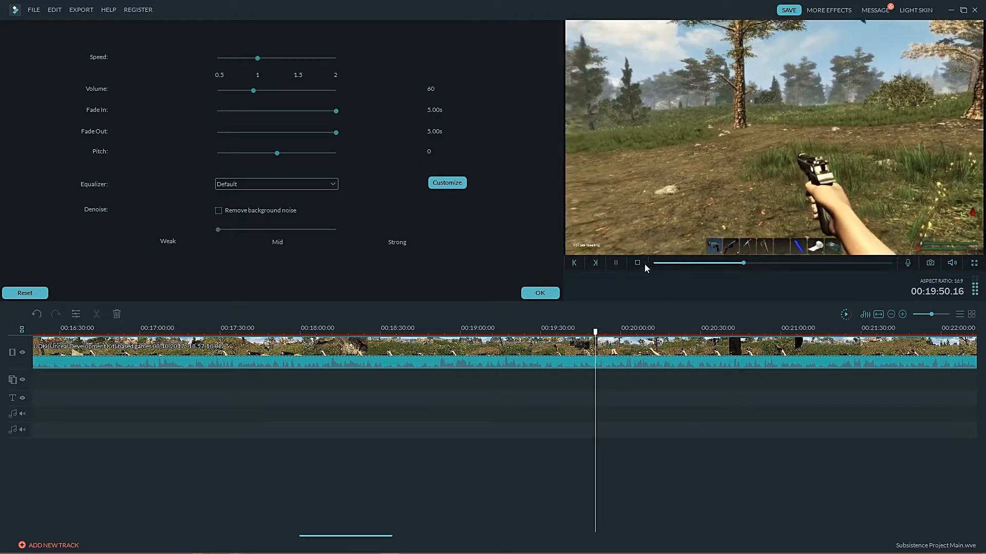
{"action": "left_click", "coordinate": [615, 262]}
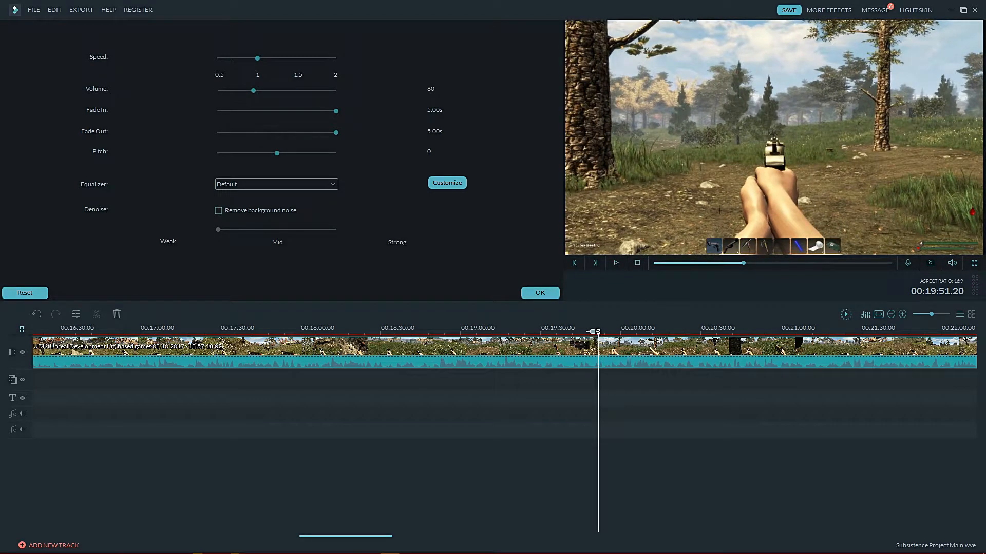
{"action": "left_click", "coordinate": [592, 332]}
{"action": "left_click", "coordinate": [615, 263]}
{"action": "left_click", "coordinate": [615, 264]}
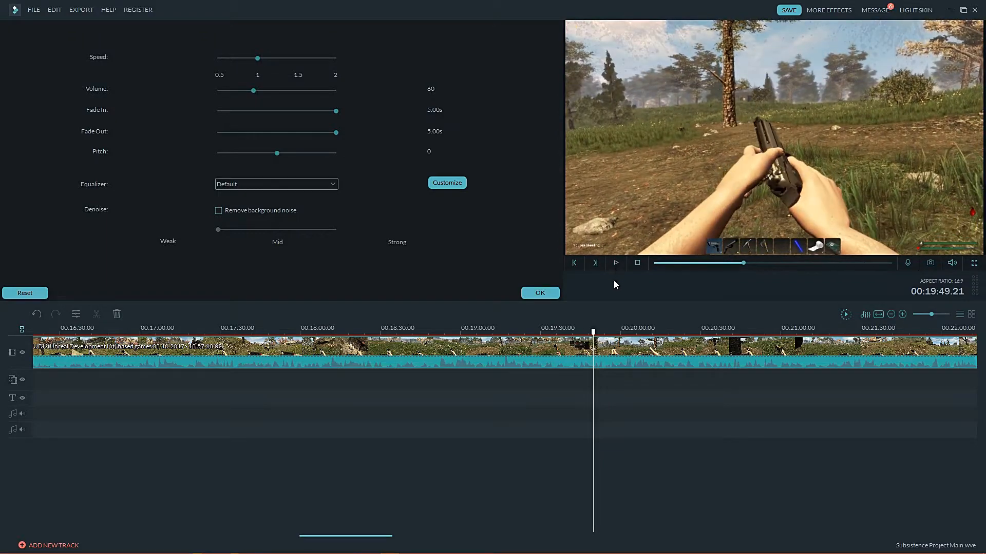
{"action": "left_click", "coordinate": [593, 331]}
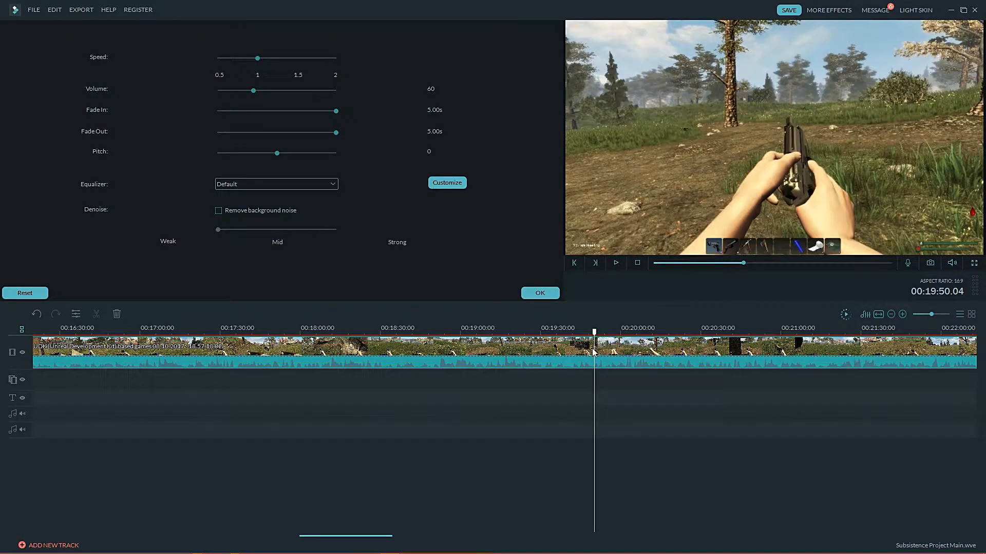
{"action": "right_click", "coordinate": [594, 352]}
{"action": "left_click", "coordinate": [621, 442]}
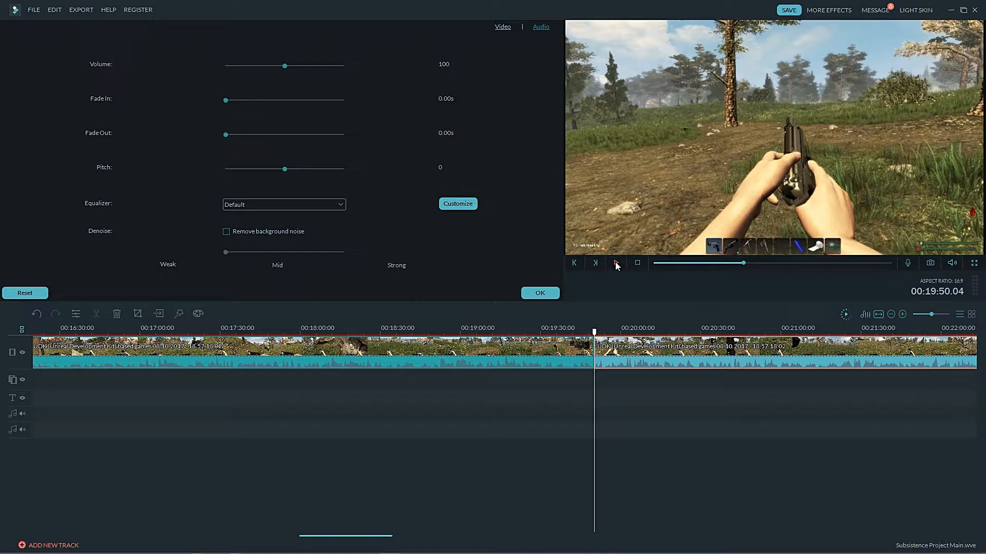
{"action": "left_click", "coordinate": [616, 263]}
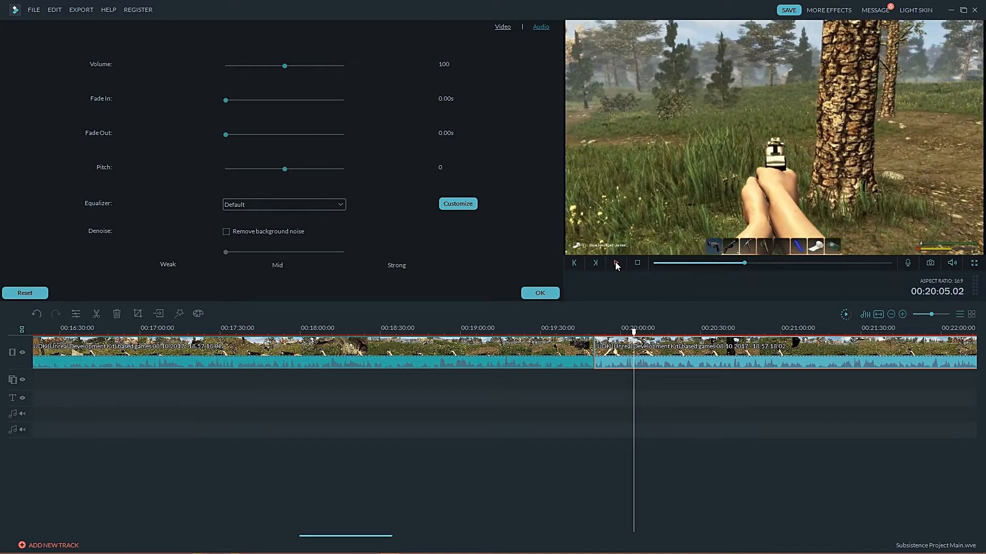
{"action": "left_click", "coordinate": [671, 332]}
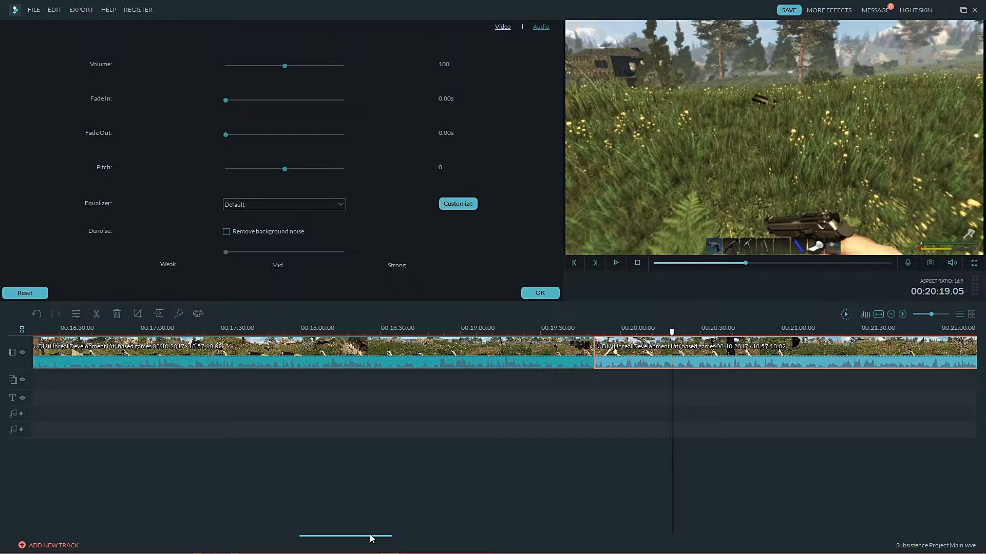
Step: Play the first gameplay clip from about 00:00:49 to 00:01:40 to review its opening action
{"action": "left_click_drag", "start_coordinate": [372, 539], "coordinate": [42, 524]}
{"action": "left_click", "coordinate": [420, 342]}
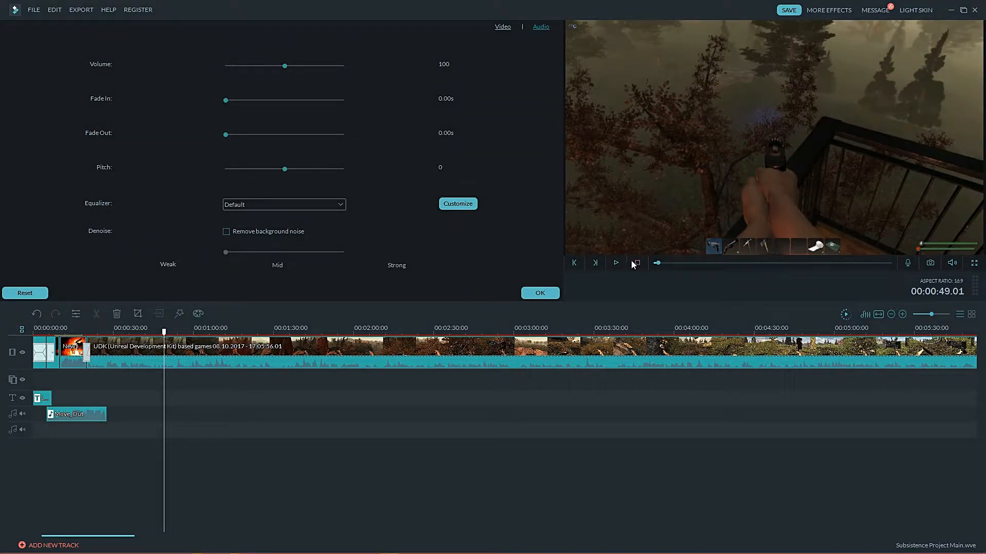
{"action": "left_click", "coordinate": [617, 263]}
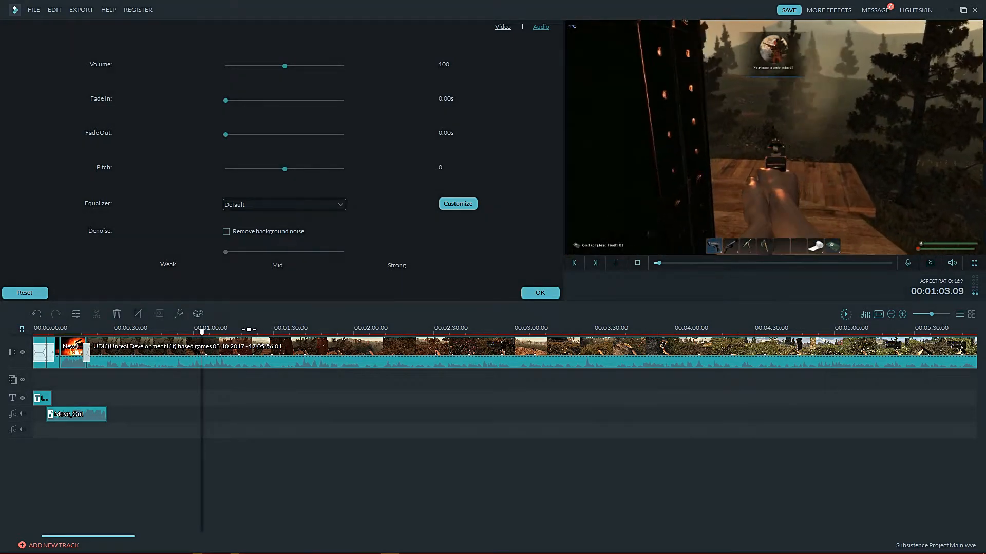
{"action": "left_click", "coordinate": [185, 332]}
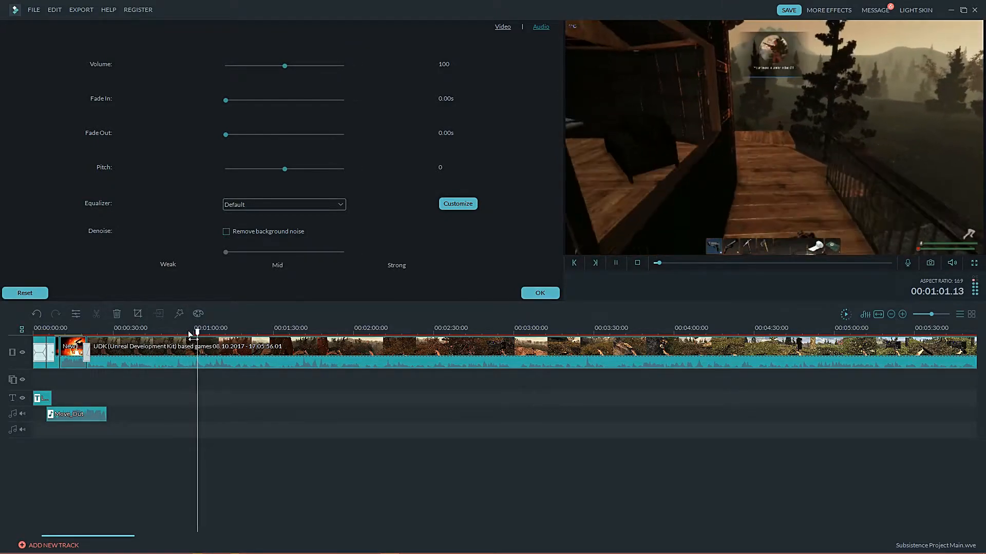
{"action": "left_click", "coordinate": [183, 333]}
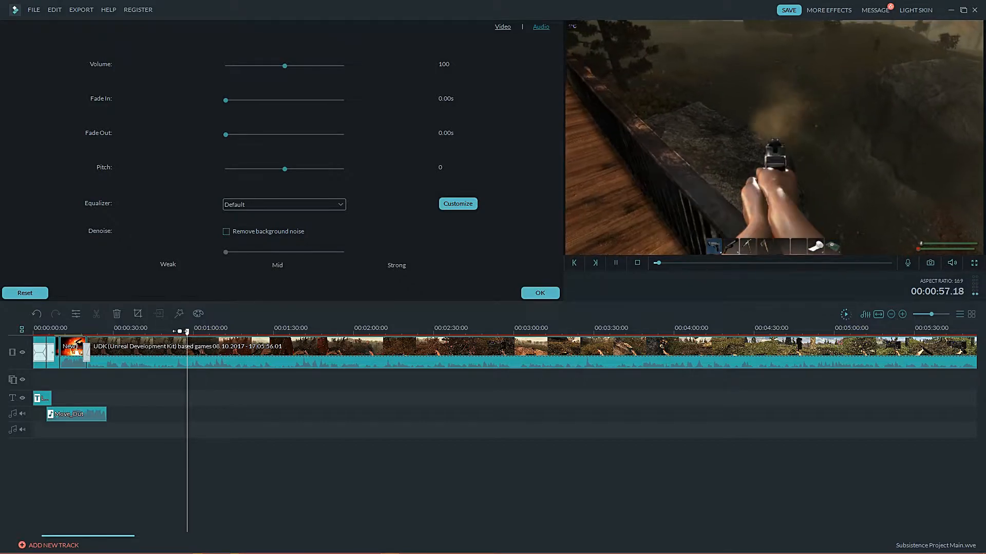
{"action": "left_click", "coordinate": [180, 333]}
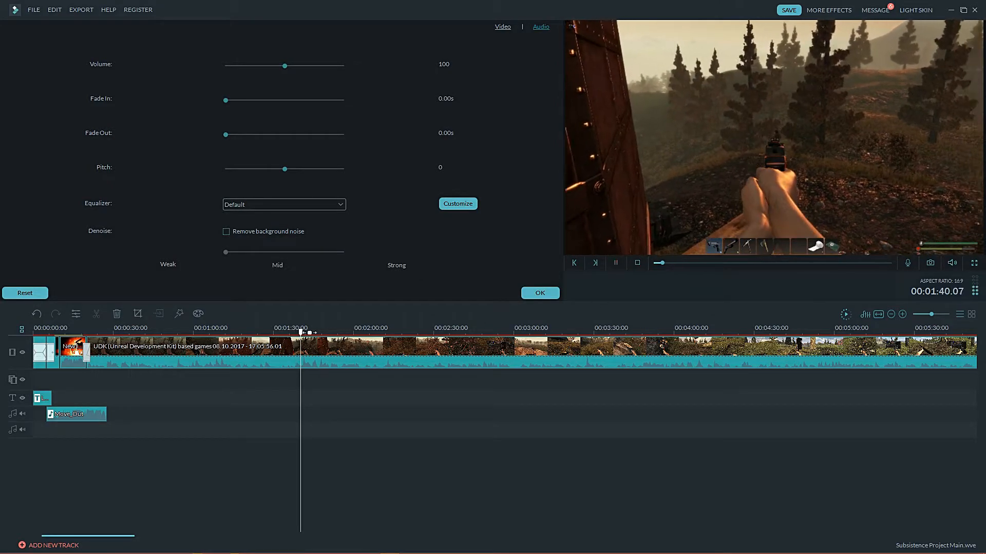
Step: Split the first gameplay clip at 00:01:33.00
{"action": "left_click", "coordinate": [279, 328]}
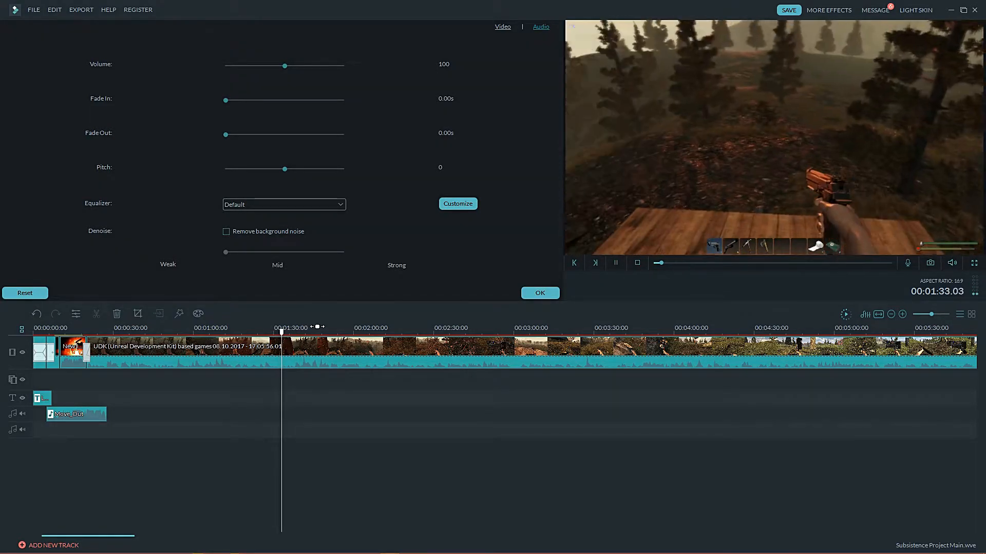
{"action": "left_click", "coordinate": [279, 329]}
{"action": "left_click", "coordinate": [615, 263]}
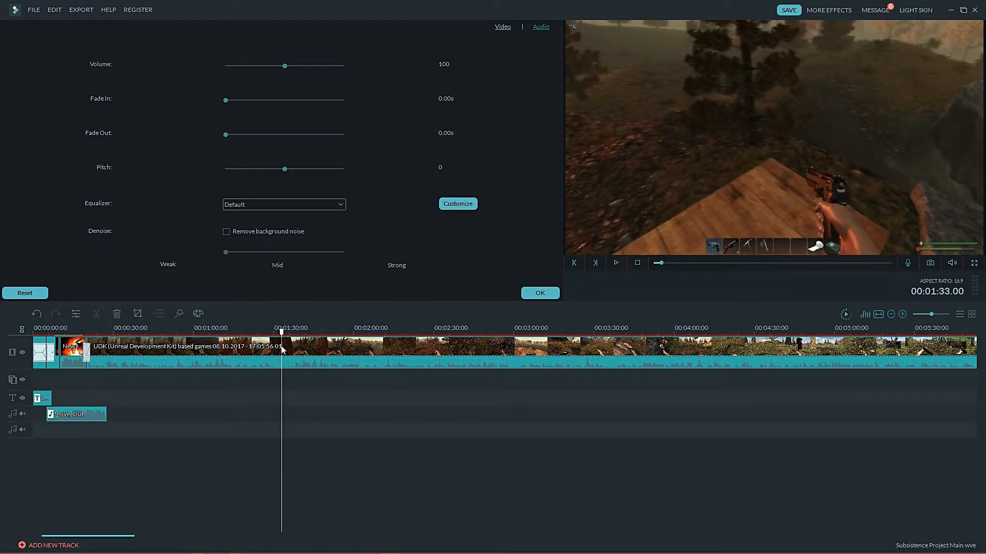
{"action": "right_click", "coordinate": [282, 349]}
{"action": "left_click", "coordinate": [334, 427]}
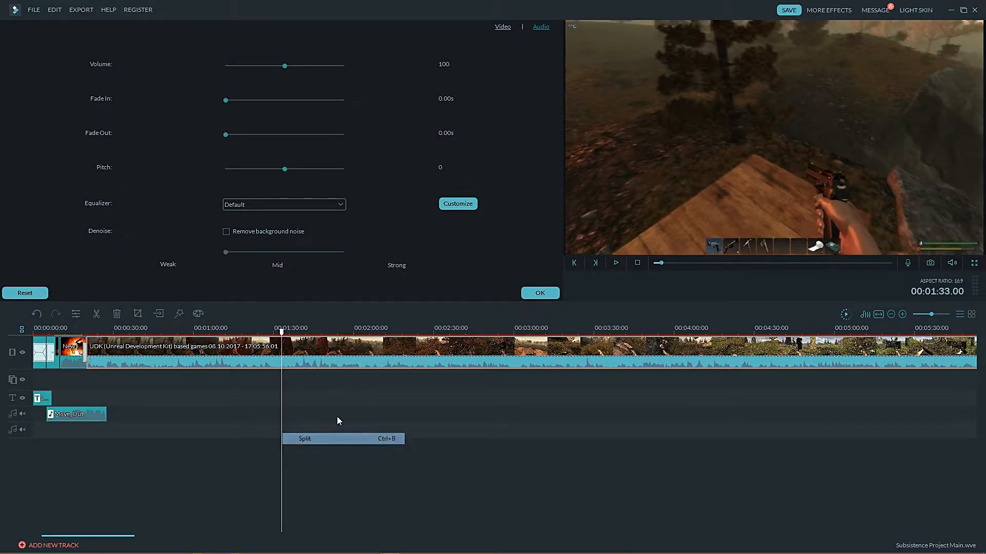
Step: Play on from the cut and split the first gameplay clip again at 00:01:54.16
{"action": "left_click", "coordinate": [616, 263]}
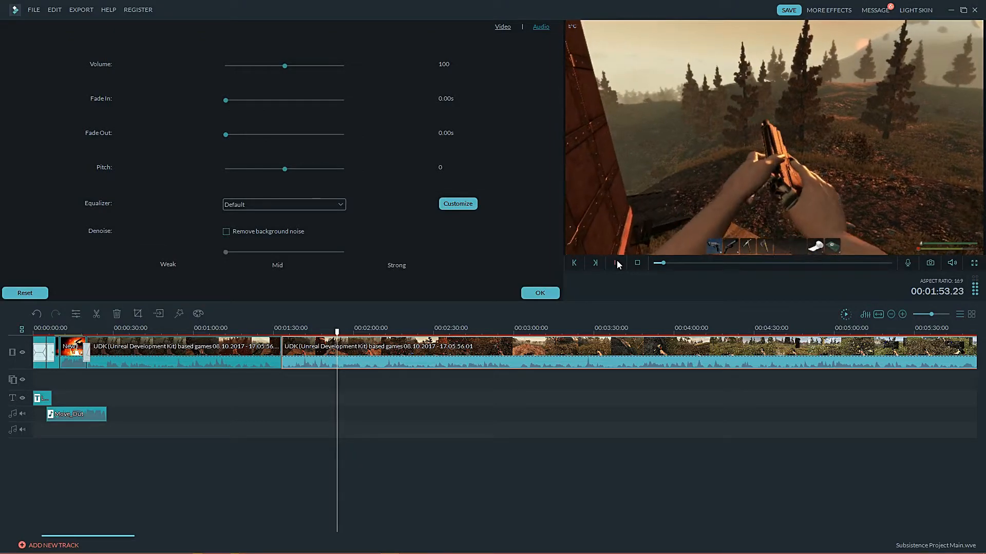
{"action": "left_click", "coordinate": [617, 262]}
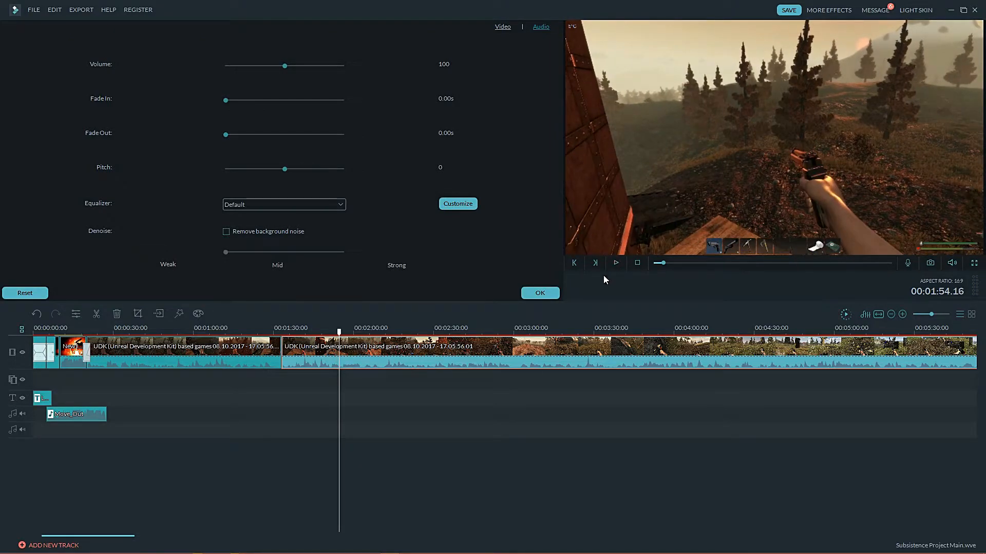
{"action": "right_click", "coordinate": [340, 358]}
{"action": "left_click", "coordinate": [360, 446]}
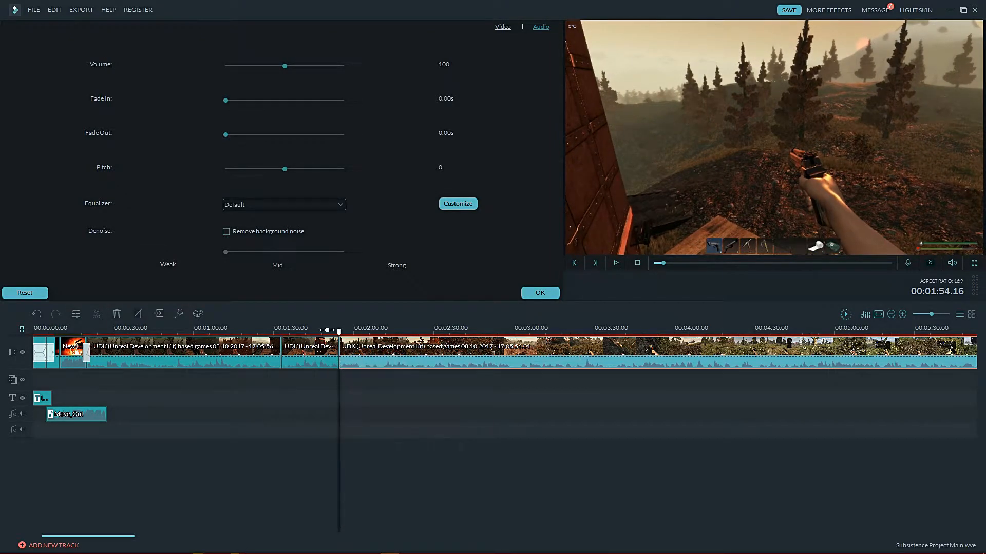
Step: Review the short segment between the two cuts in the first gameplay clip and select that segment
{"action": "left_click", "coordinate": [322, 331]}
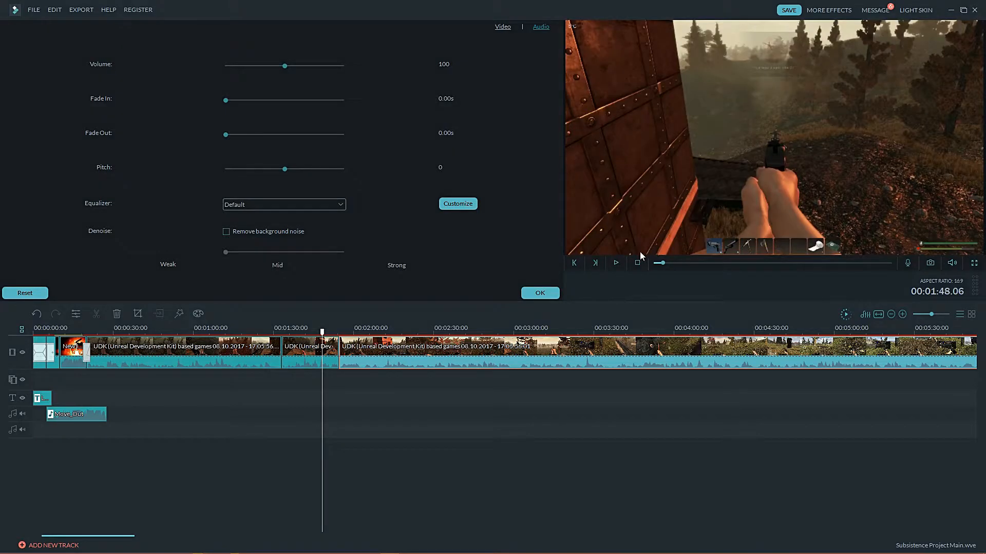
{"action": "left_click", "coordinate": [301, 330]}
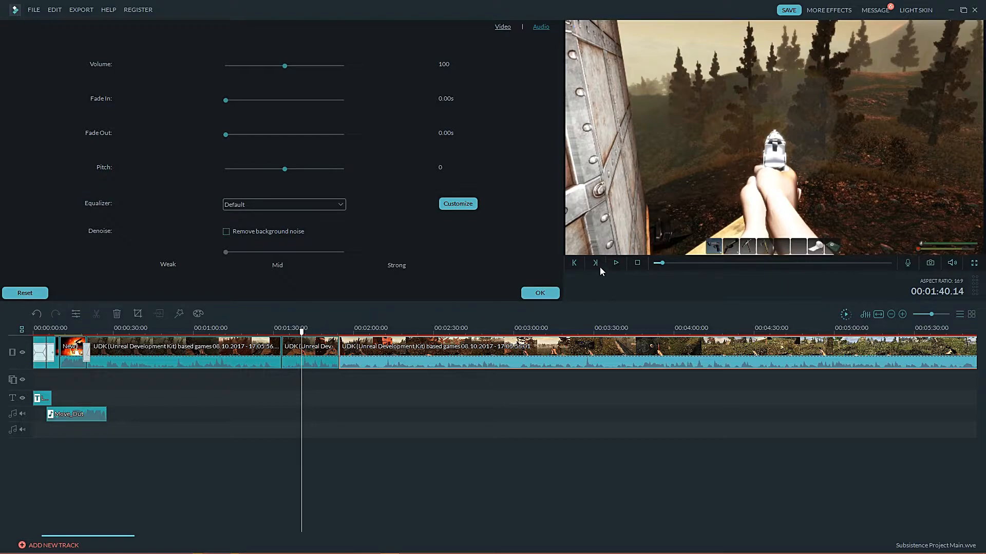
{"action": "left_click", "coordinate": [615, 264]}
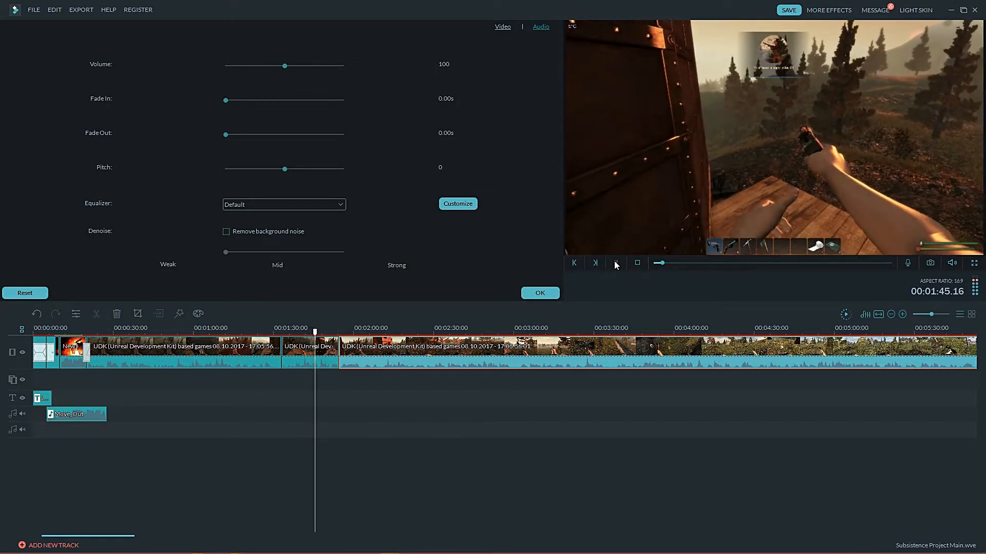
{"action": "left_click", "coordinate": [615, 264]}
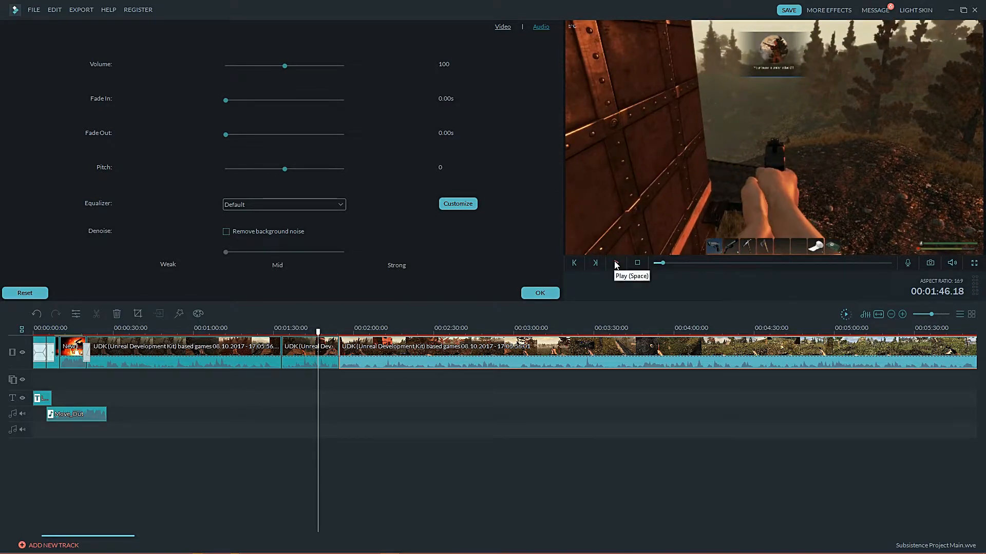
{"action": "left_click", "coordinate": [302, 363]}
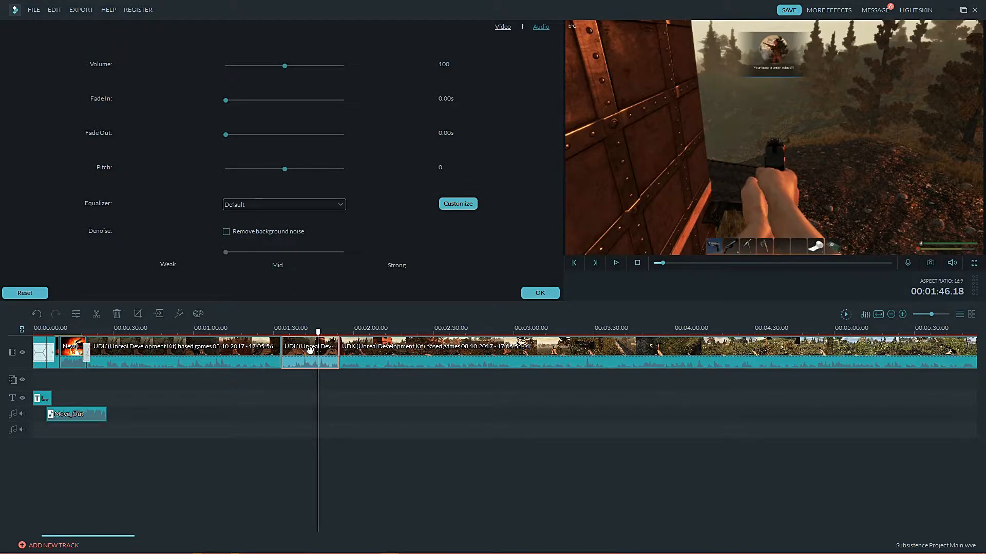
Step: Enable Auto enhance on all three segments of the first gameplay clip
{"action": "left_click", "coordinate": [499, 28]}
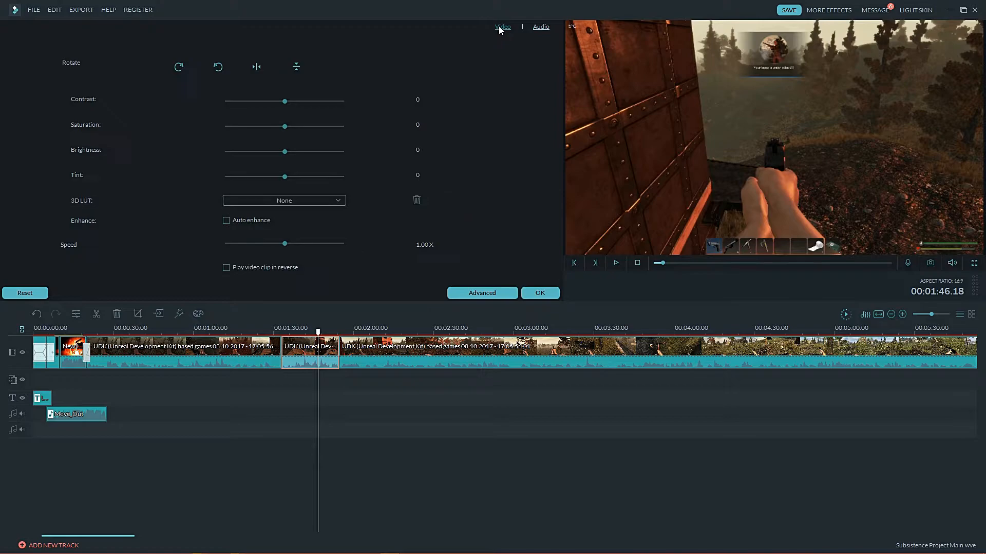
{"action": "left_click", "coordinate": [226, 220]}
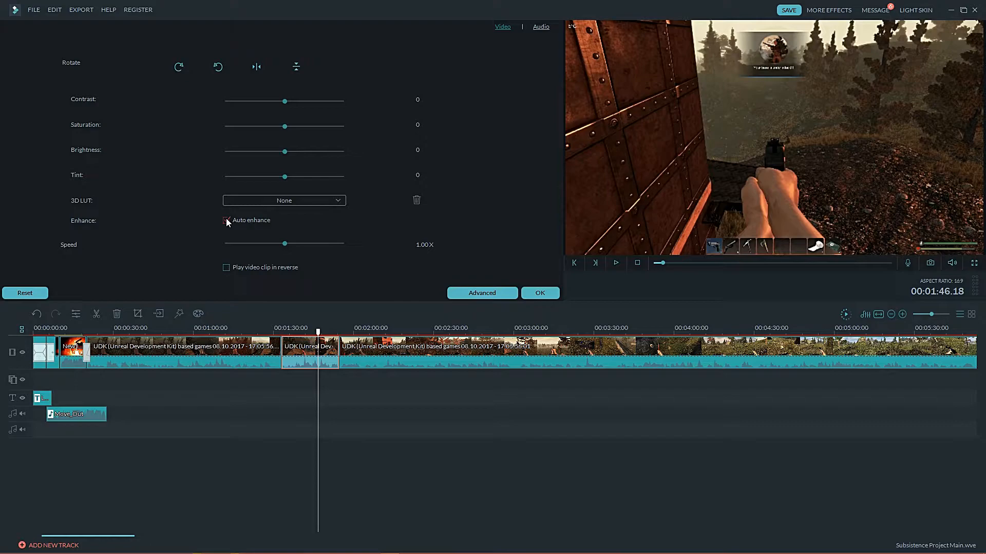
{"action": "left_click", "coordinate": [226, 219]}
{"action": "left_click", "coordinate": [226, 219]}
{"action": "left_click", "coordinate": [261, 354]}
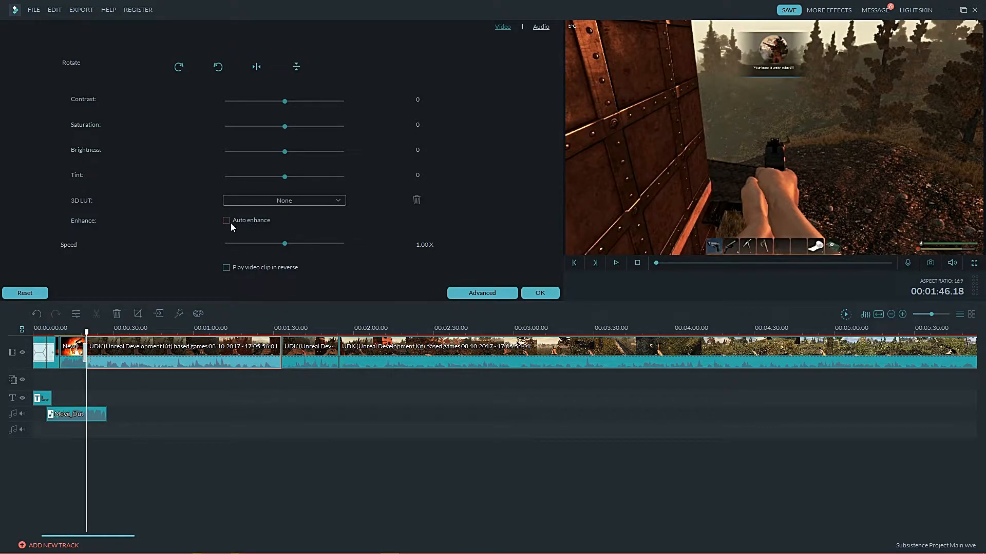
{"action": "left_click", "coordinate": [226, 220]}
{"action": "left_click", "coordinate": [376, 365]}
{"action": "left_click", "coordinate": [226, 221]}
Step: Enable Auto enhance on the two remaining gameplay clips further along the timeline
{"action": "left_click_drag", "start_coordinate": [131, 534], "coordinate": [349, 541]}
{"action": "left_click", "coordinate": [257, 343]}
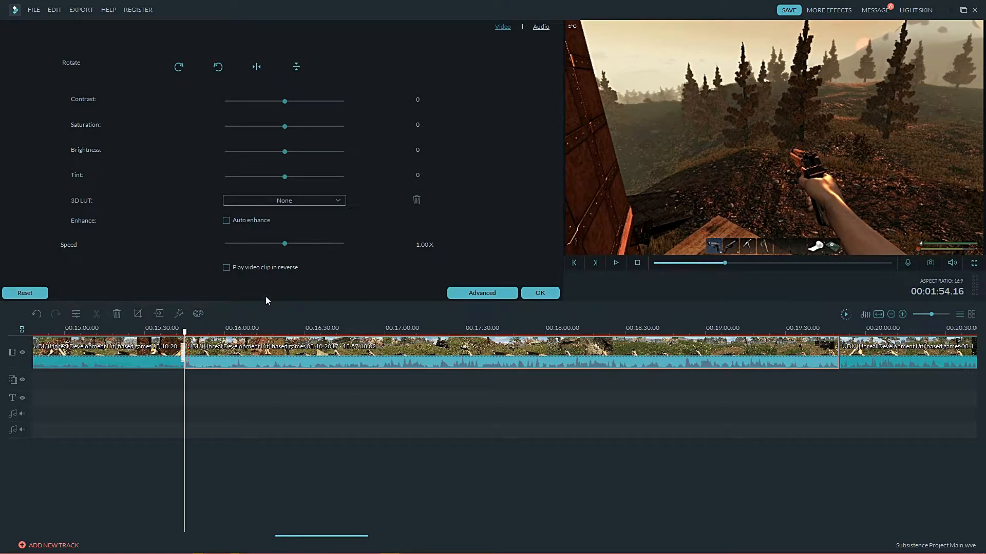
{"action": "left_click_drag", "start_coordinate": [315, 537], "coordinate": [381, 537]}
{"action": "left_click", "coordinate": [256, 351]}
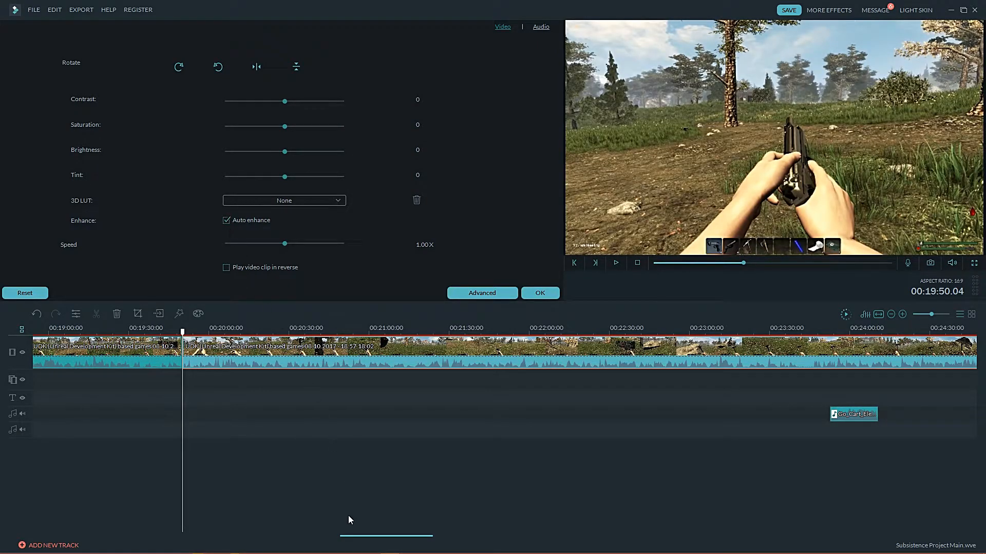
Step: Check the closing split-screen clip at the end of the timeline, close its settings and show the available split-screen layouts
{"action": "left_click_drag", "start_coordinate": [353, 537], "coordinate": [456, 535]}
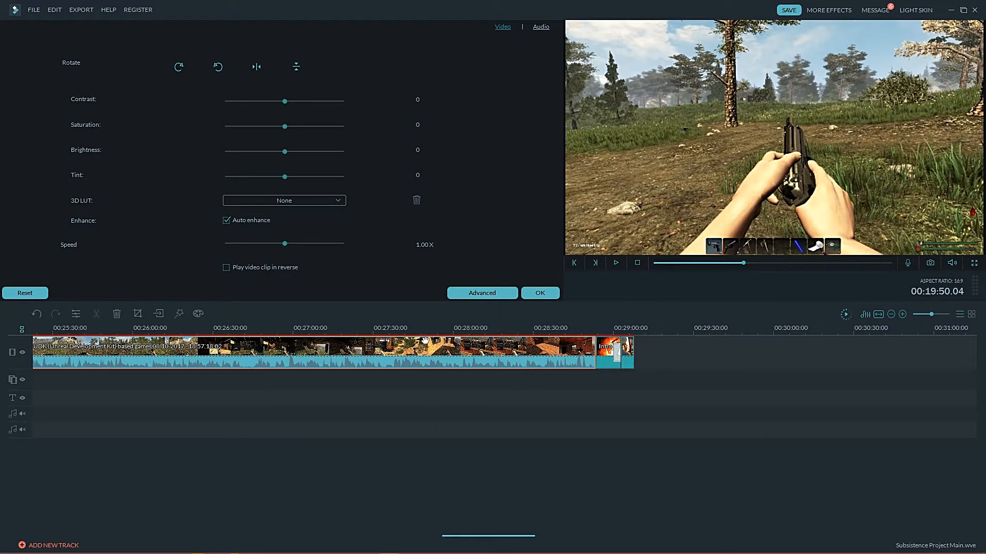
{"action": "left_click", "coordinate": [625, 358]}
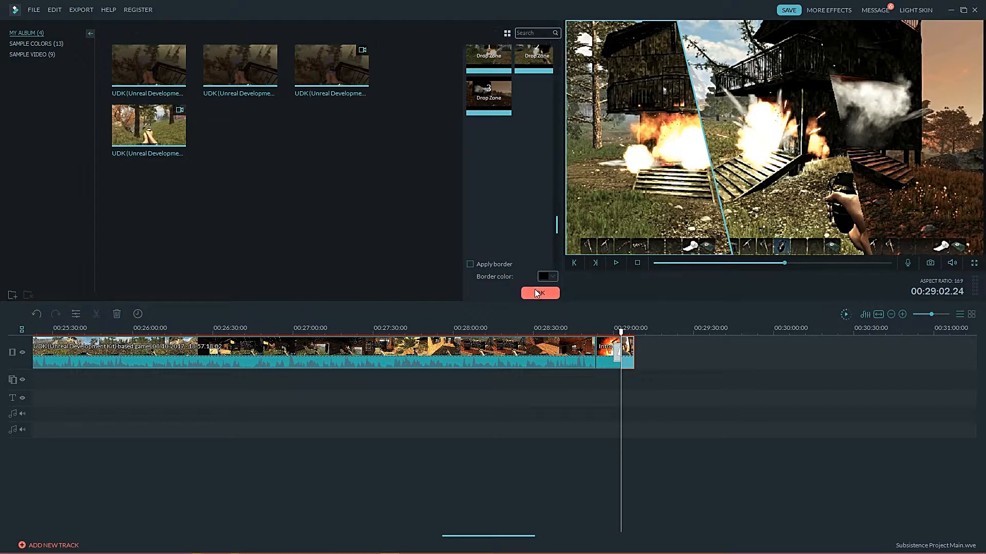
{"action": "left_click", "coordinate": [540, 293]}
{"action": "left_click", "coordinate": [462, 288]}
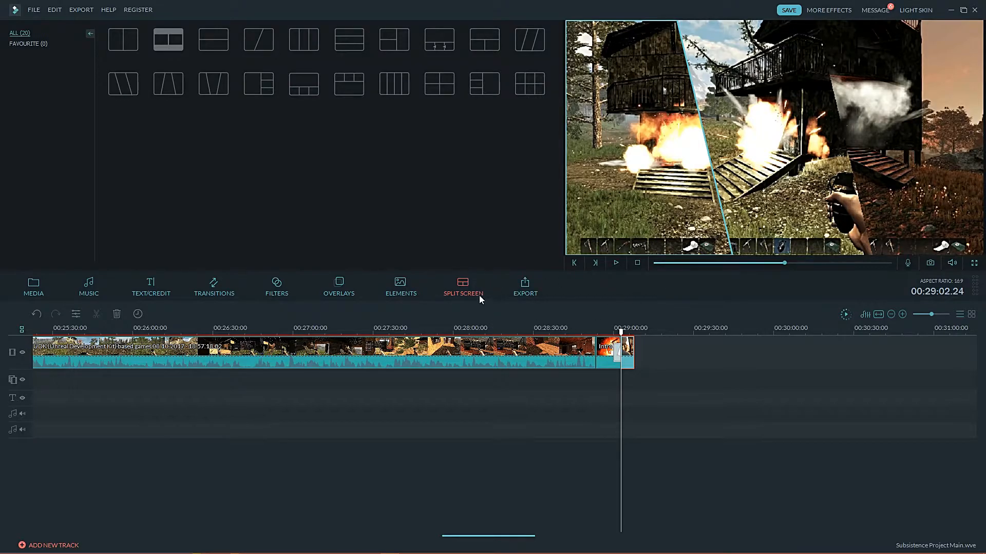
Step: Copy the short gameplay segment starting at 00:01:33.00 and paste it at the very beginning of the timeline
{"action": "left_click_drag", "start_coordinate": [485, 536], "coordinate": [1, 536]}
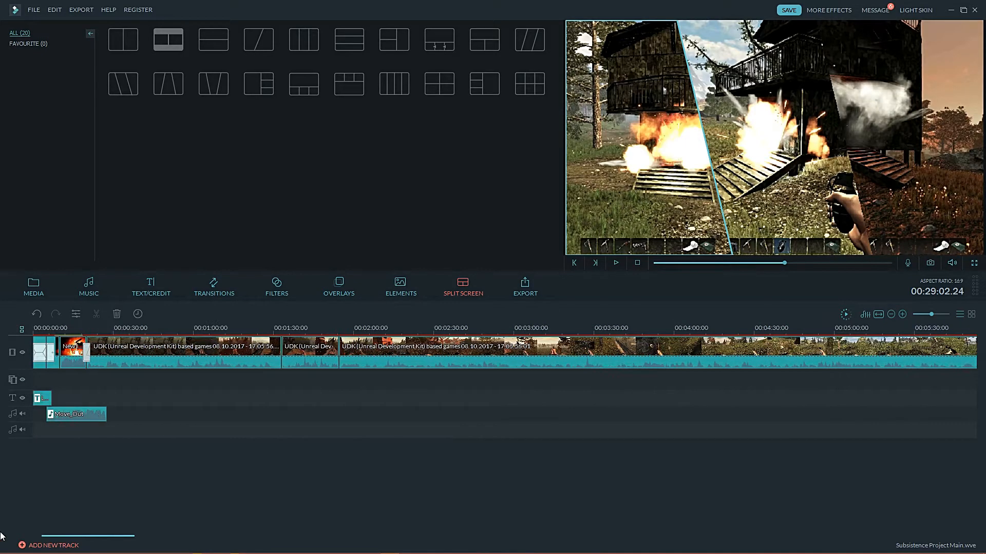
{"action": "left_click", "coordinate": [304, 354]}
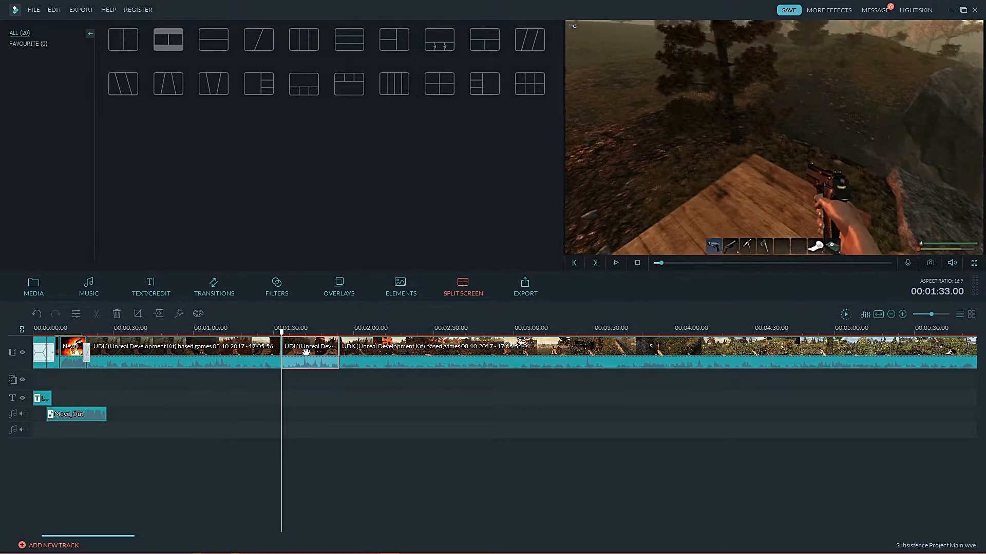
{"action": "left_click", "coordinate": [39, 362]}
{"action": "key", "text": "ctrl+v"}
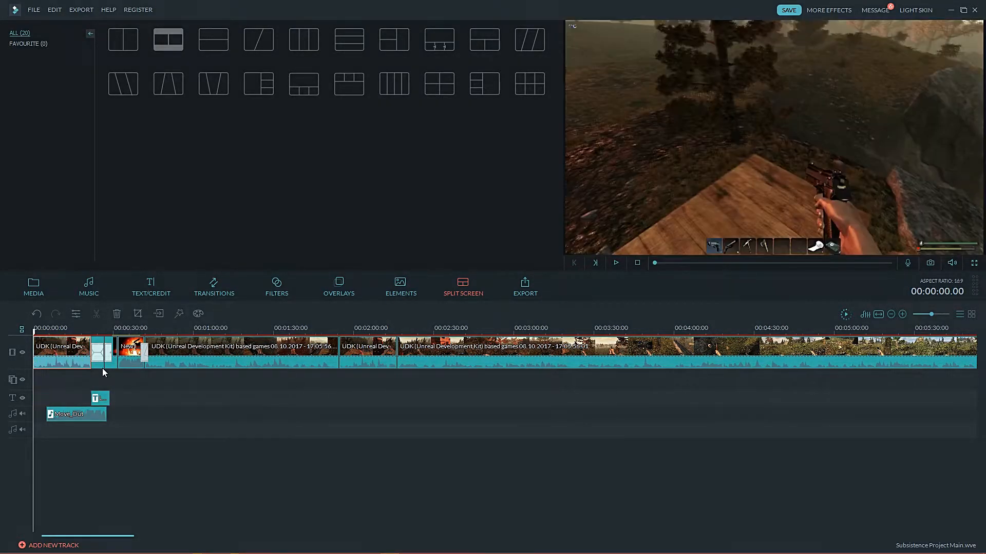
Step: Put the opening transition at the end of the pasted segment and shift the title to start at 00:00:26.16
{"action": "left_click", "coordinate": [99, 356]}
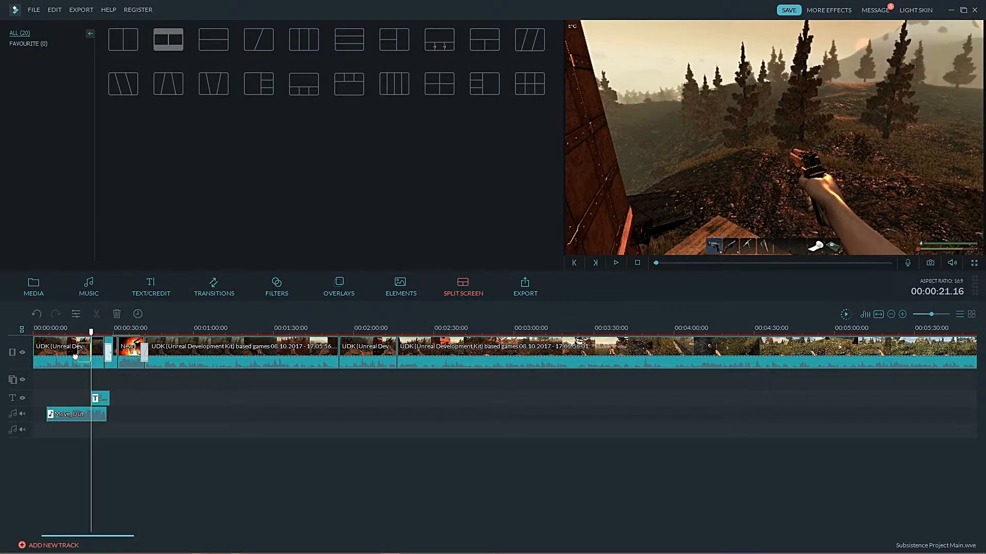
{"action": "left_click", "coordinate": [97, 358]}
{"action": "left_click_drag", "start_coordinate": [100, 404], "coordinate": [112, 400]}
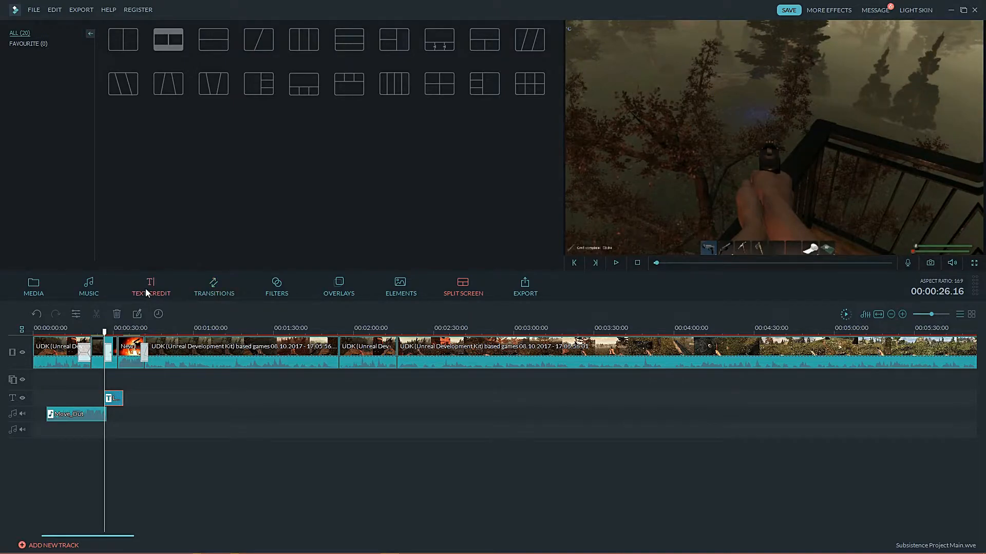
{"action": "left_click", "coordinate": [110, 363]}
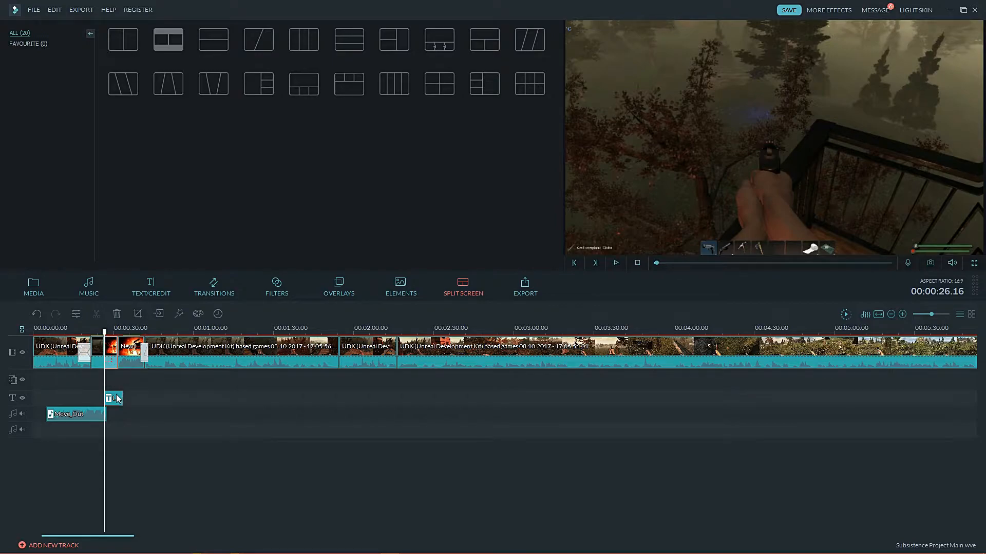
{"action": "left_click", "coordinate": [98, 359]}
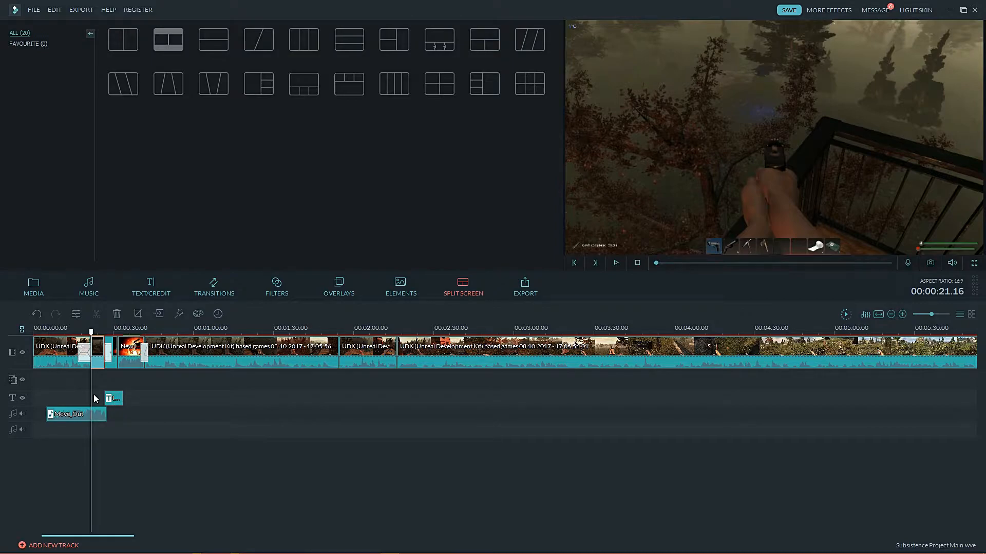
{"action": "key", "text": "Delete"}
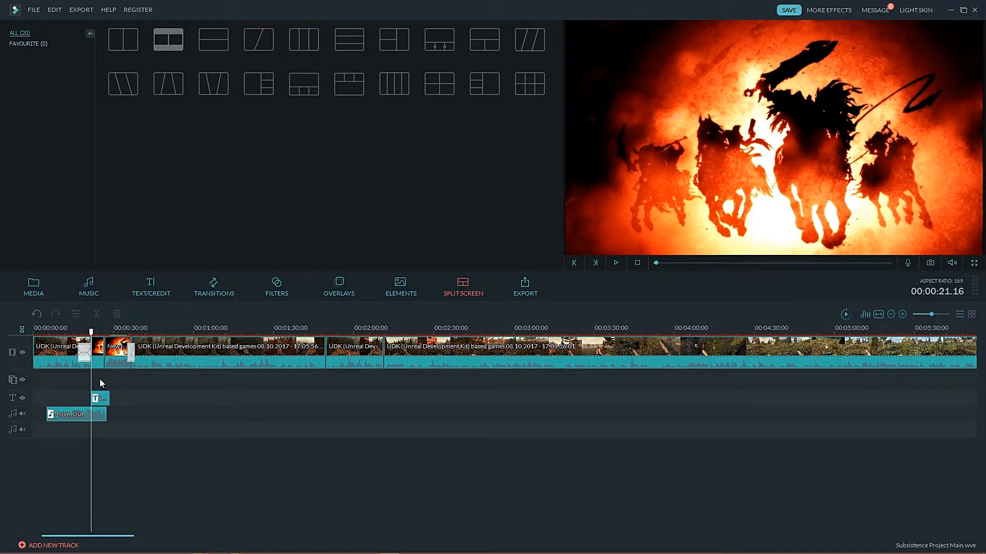
{"action": "left_click", "coordinate": [38, 315]}
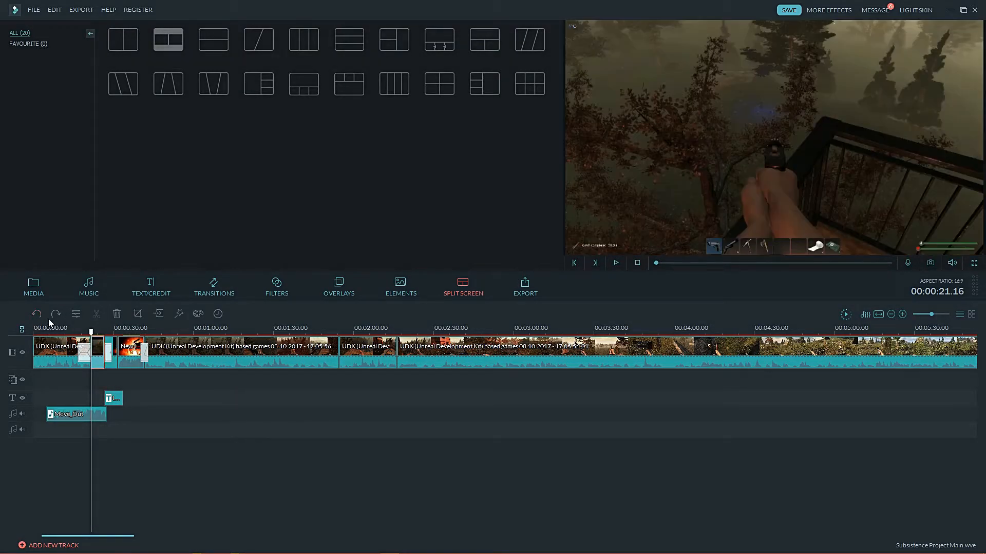
{"action": "left_click", "coordinate": [56, 314]}
{"action": "left_click", "coordinate": [94, 359]}
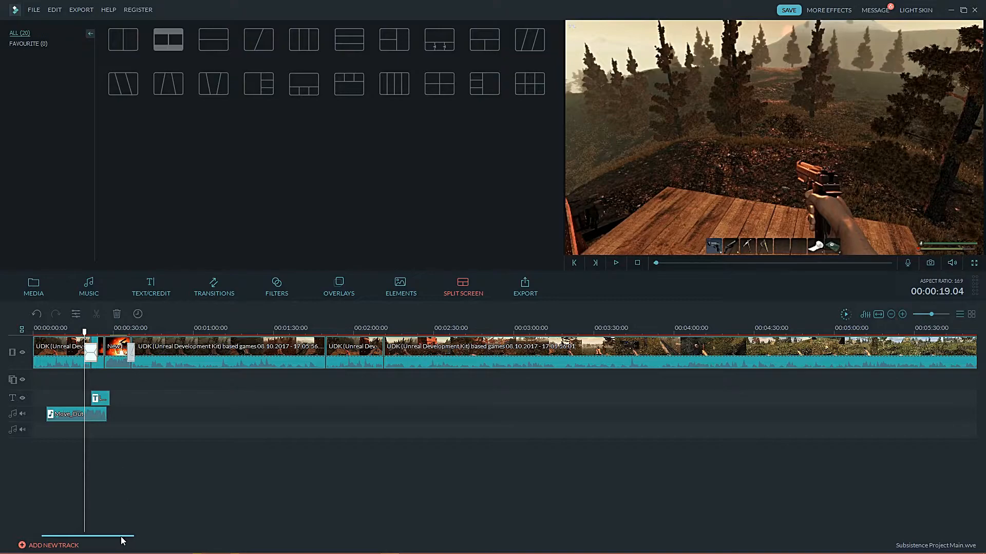
{"action": "left_click", "coordinate": [37, 314]}
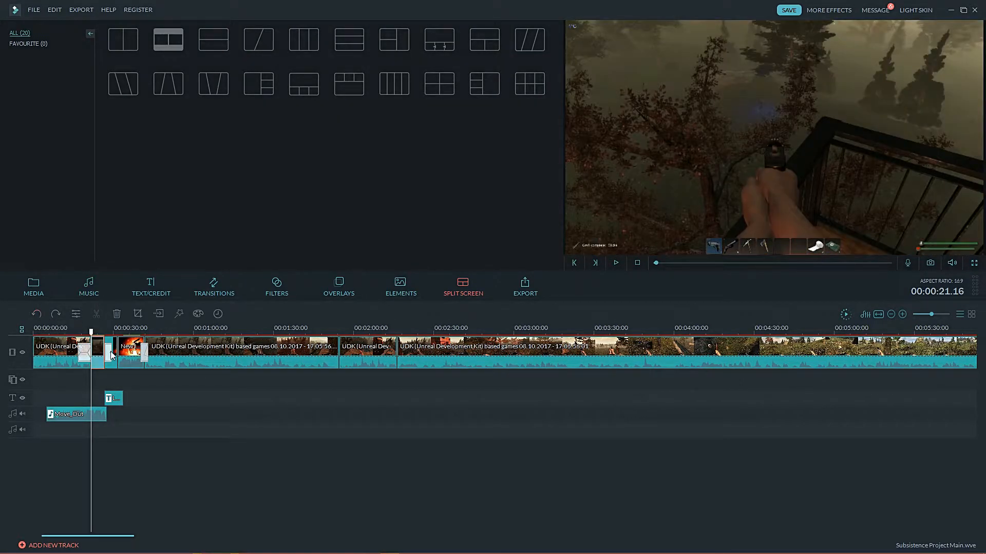
Step: Delete the short old gameplay clip between the pasted segment and the production title background
{"action": "left_click", "coordinate": [115, 354]}
{"action": "left_click", "coordinate": [113, 359]}
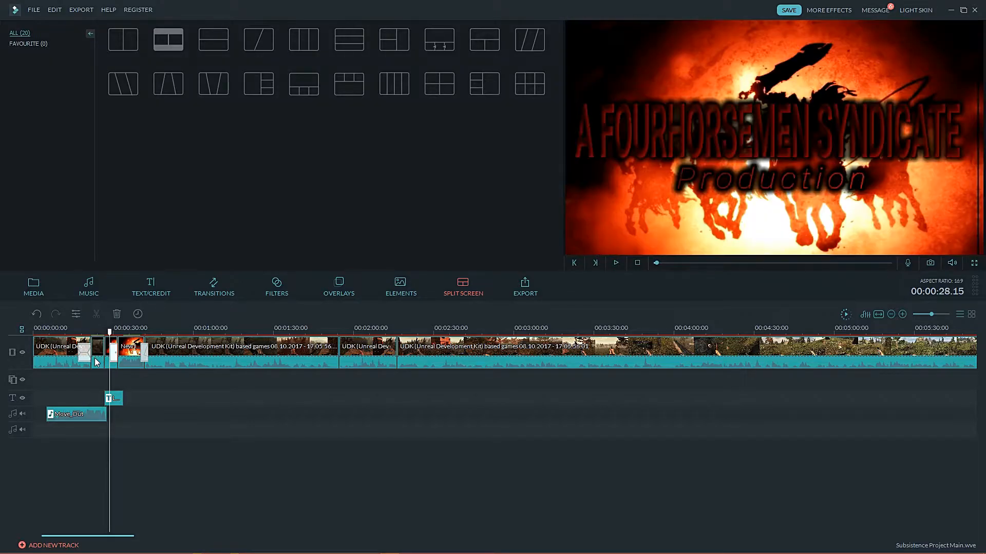
{"action": "left_click", "coordinate": [98, 360]}
{"action": "key", "text": "Delete"}
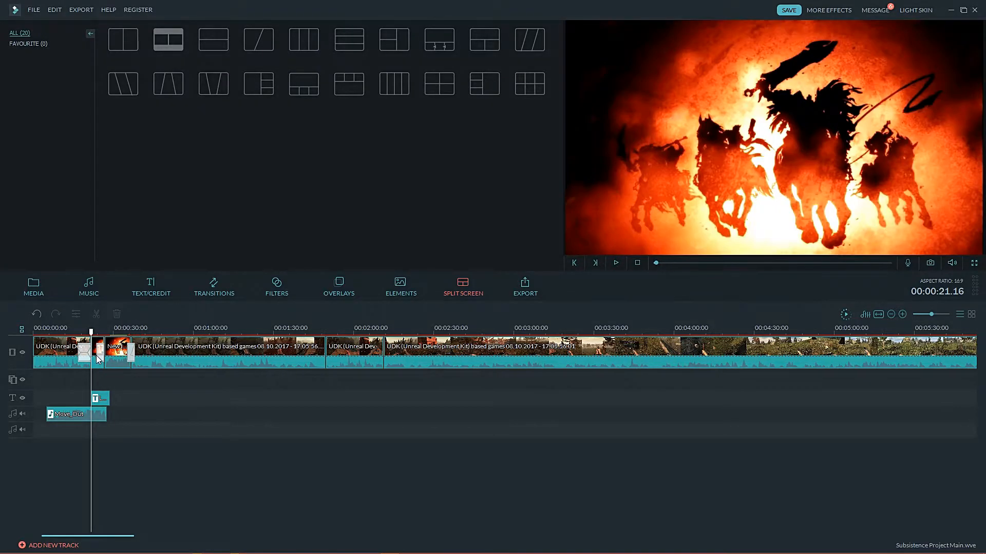
Step: Move the production title to start at 00:00:19.12 and the Move Out music to start at about 00:00:17
{"action": "mouse_move", "coordinate": [100, 352]}
{"action": "left_mouse_down"}
{"action": "mouse_move", "coordinate": [88, 352]}
{"action": "mouse_move", "coordinate": [109, 357]}
{"action": "left_mouse_up"}
{"action": "mouse_move", "coordinate": [98, 397]}
{"action": "left_mouse_down"}
{"action": "mouse_move", "coordinate": [80, 397]}
{"action": "mouse_move", "coordinate": [92, 402]}
{"action": "left_mouse_up"}
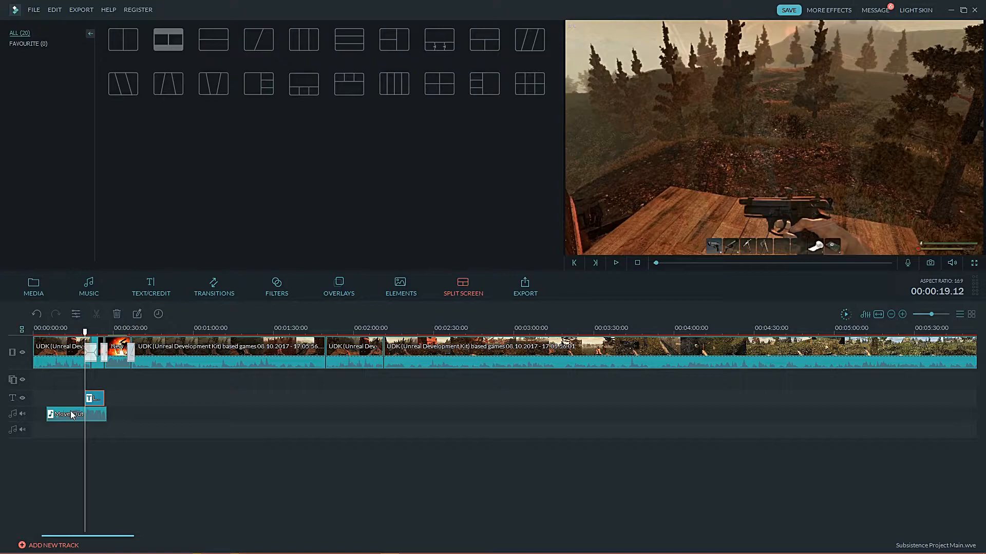
{"action": "left_click_drag", "start_coordinate": [72, 415], "coordinate": [104, 414]}
Step: Play the intro clip from its start at 00:00:26.16 several times to check how it runs with the music
{"action": "left_click", "coordinate": [121, 366]}
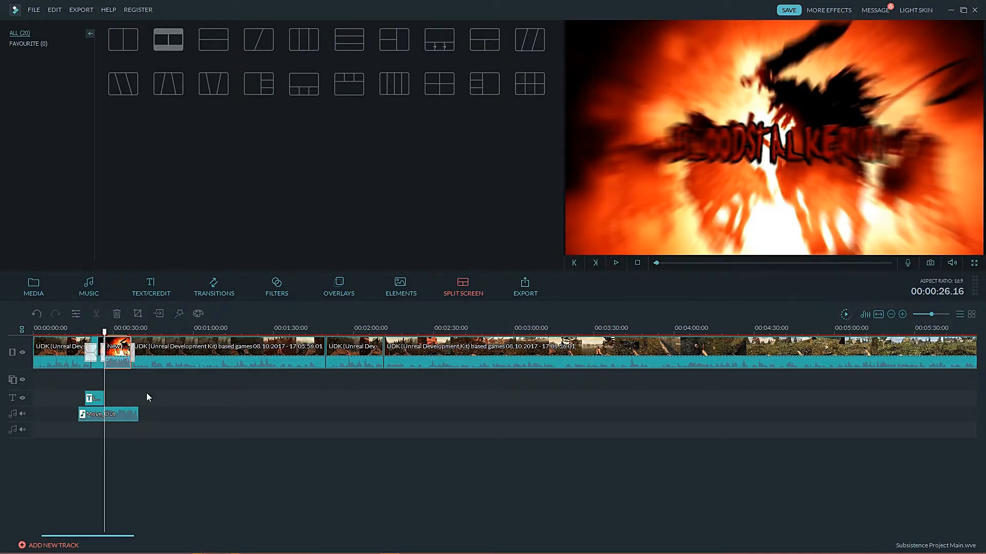
{"action": "left_click", "coordinate": [616, 263]}
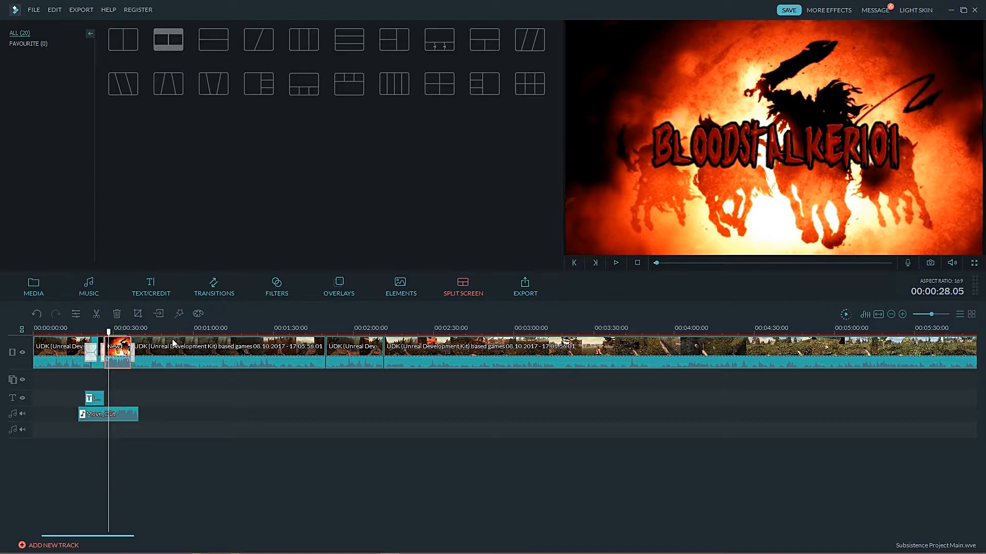
{"action": "right_click", "coordinate": [120, 357]}
{"action": "left_click", "coordinate": [143, 462]}
{"action": "left_click", "coordinate": [118, 365]}
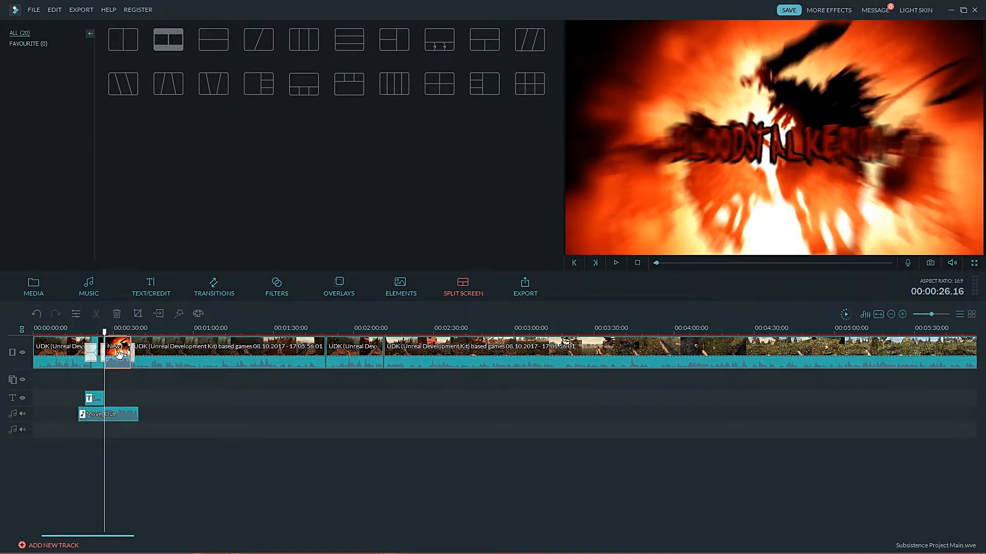
{"action": "left_click", "coordinate": [617, 263]}
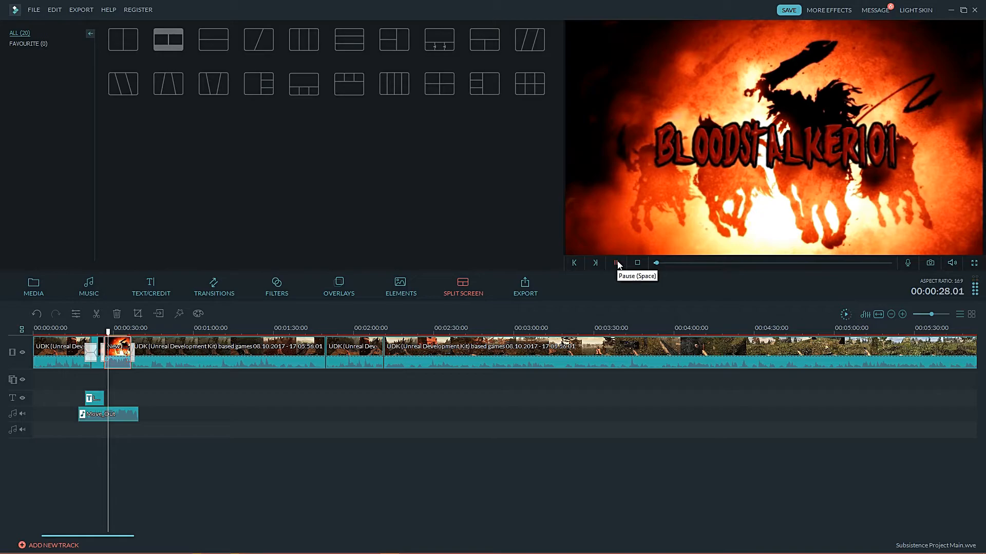
{"action": "left_click", "coordinate": [616, 262]}
{"action": "left_click", "coordinate": [104, 366]}
{"action": "left_click", "coordinate": [616, 263]}
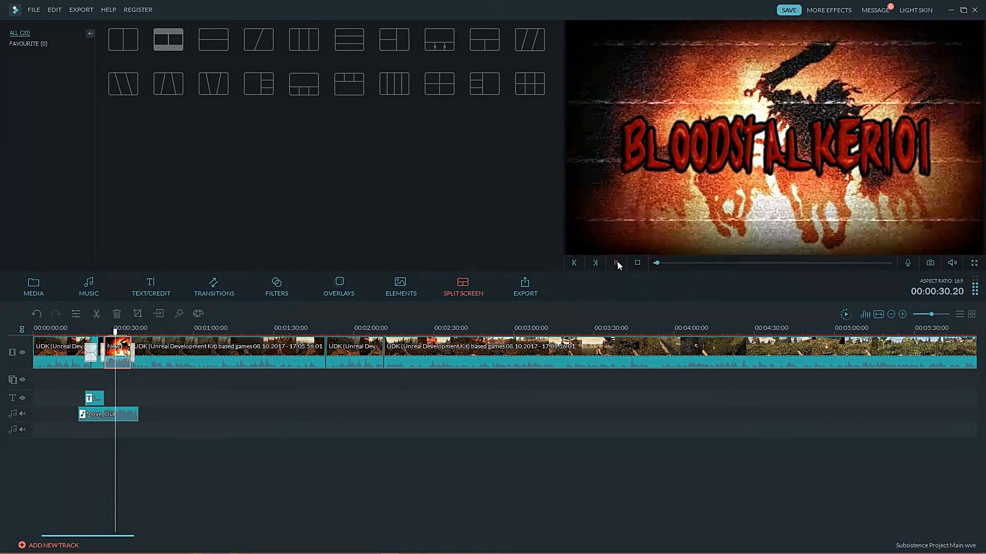
Step: Play the opening sequence in full screen from 00:00:00.00 through the intro clip and return to the editor
{"action": "left_click", "coordinate": [35, 367]}
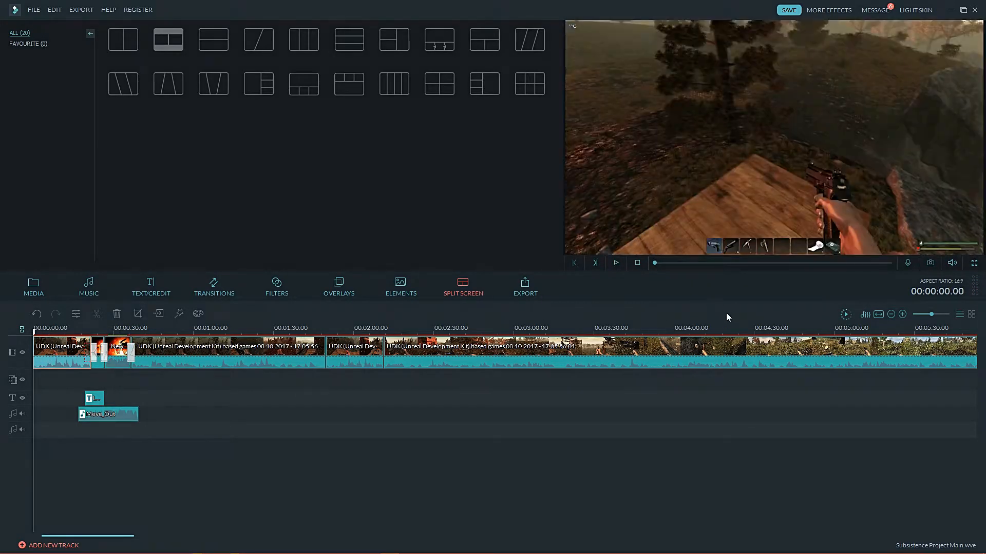
{"action": "left_click", "coordinate": [973, 263]}
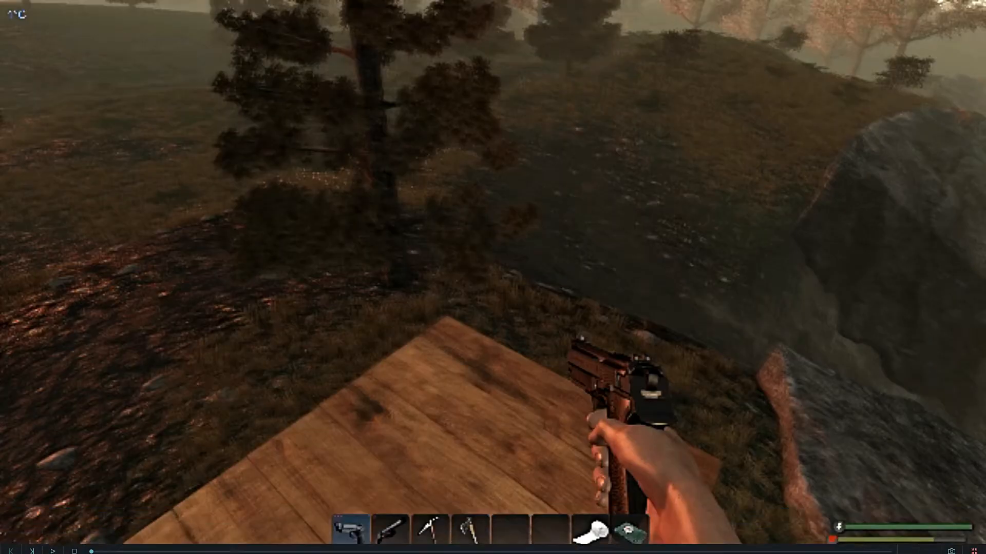
{"action": "left_click", "coordinate": [53, 515]}
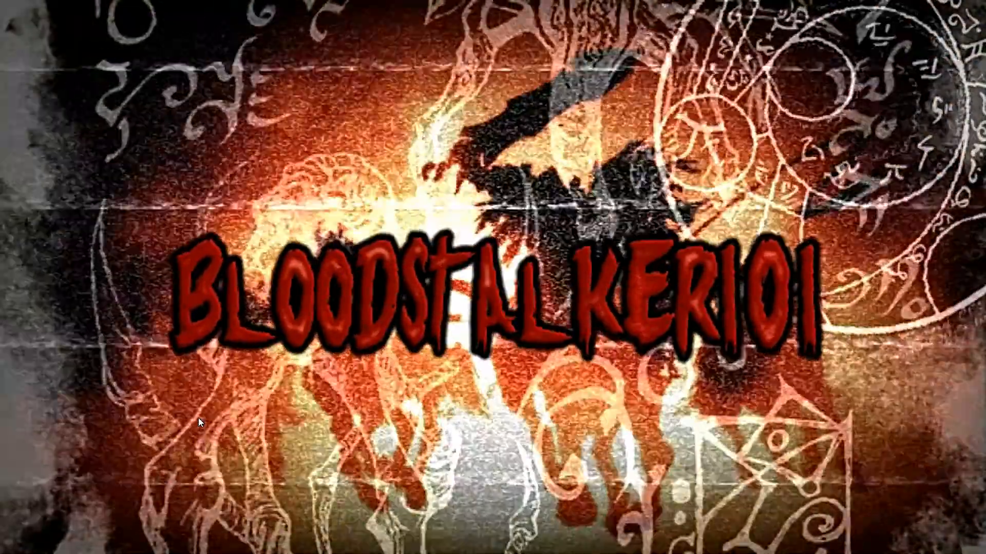
{"action": "key", "text": "Escape"}
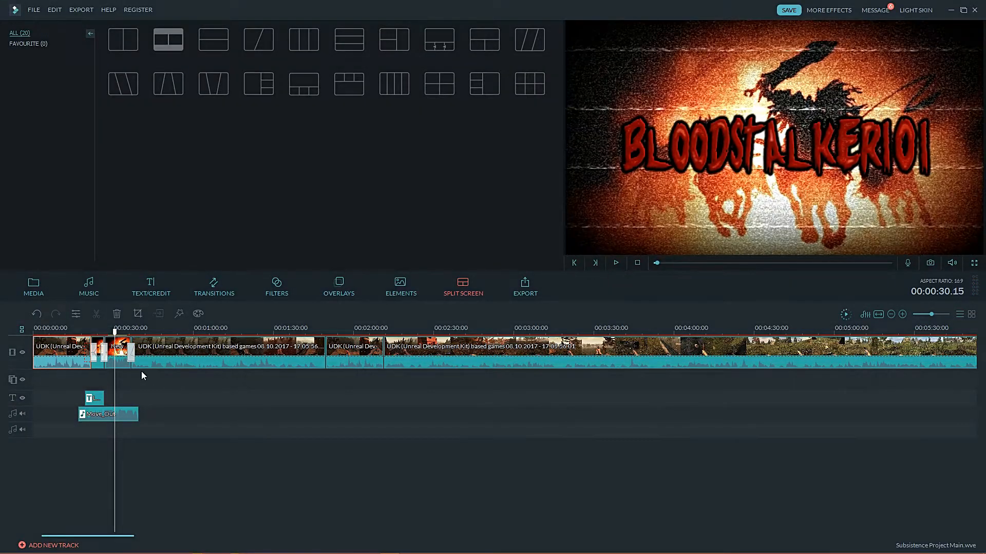
Step: Replay the transitions before and after the production title card, playing on into the intro clip until 00:00:29.12
{"action": "left_click", "coordinate": [95, 359]}
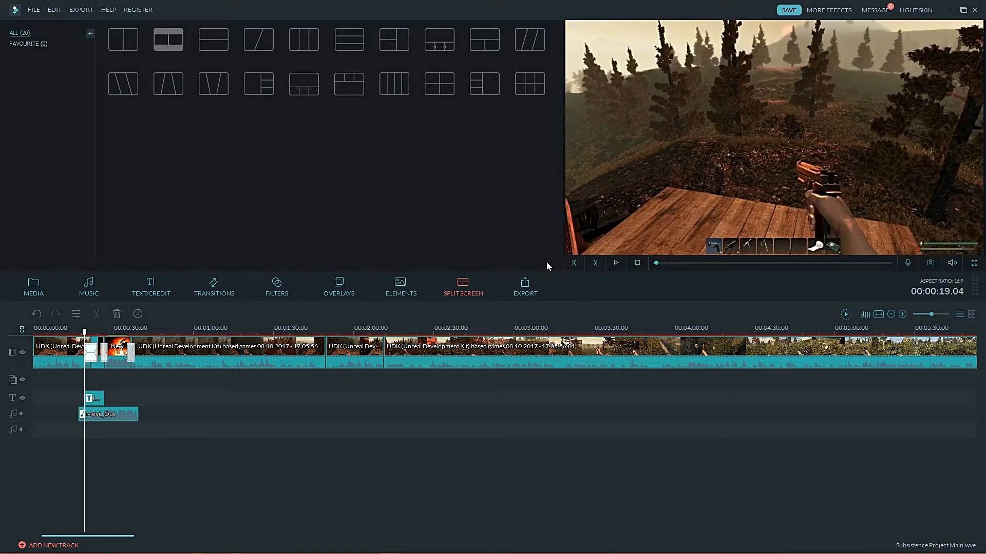
{"action": "left_click", "coordinate": [616, 263]}
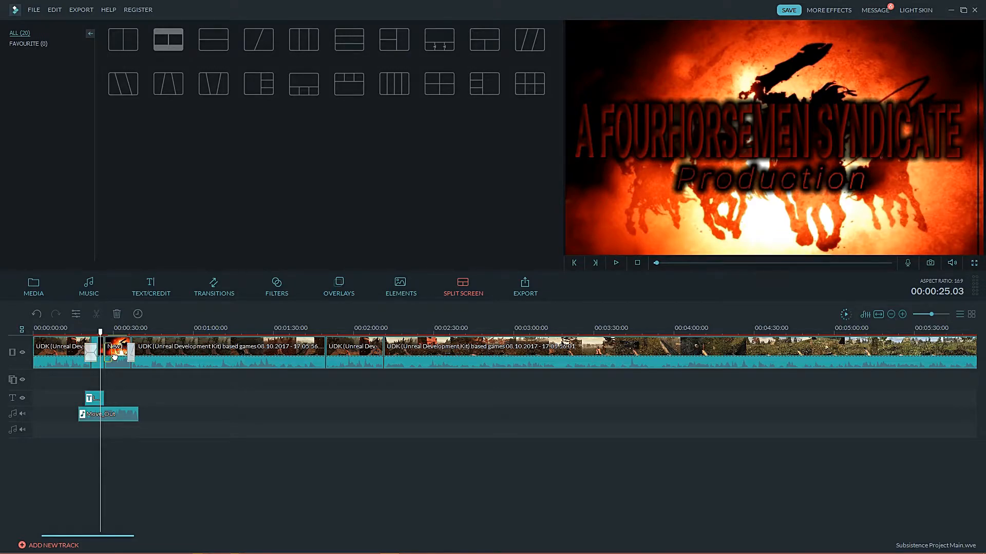
{"action": "left_click_drag", "start_coordinate": [94, 356], "coordinate": [75, 333]}
{"action": "left_click", "coordinate": [617, 263]}
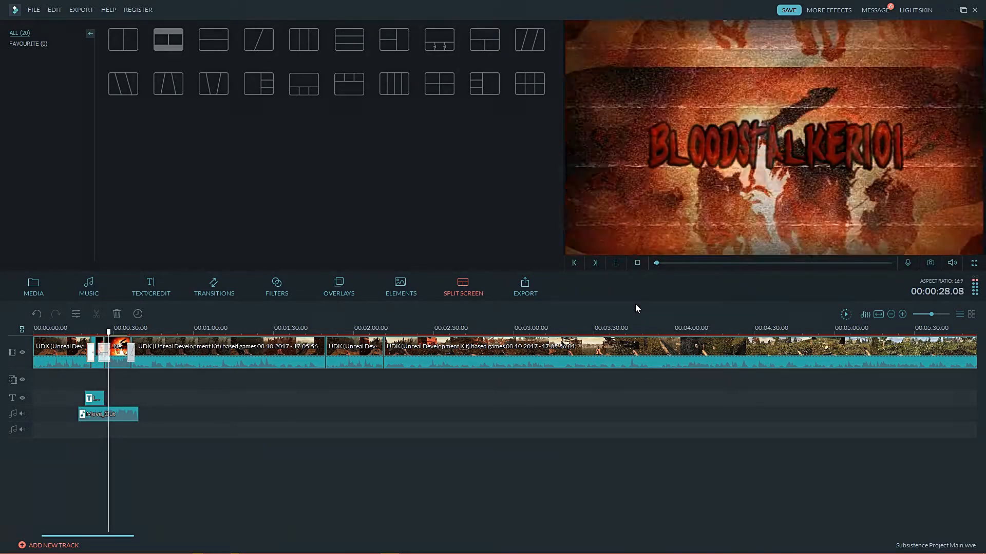
{"action": "left_click", "coordinate": [617, 263]}
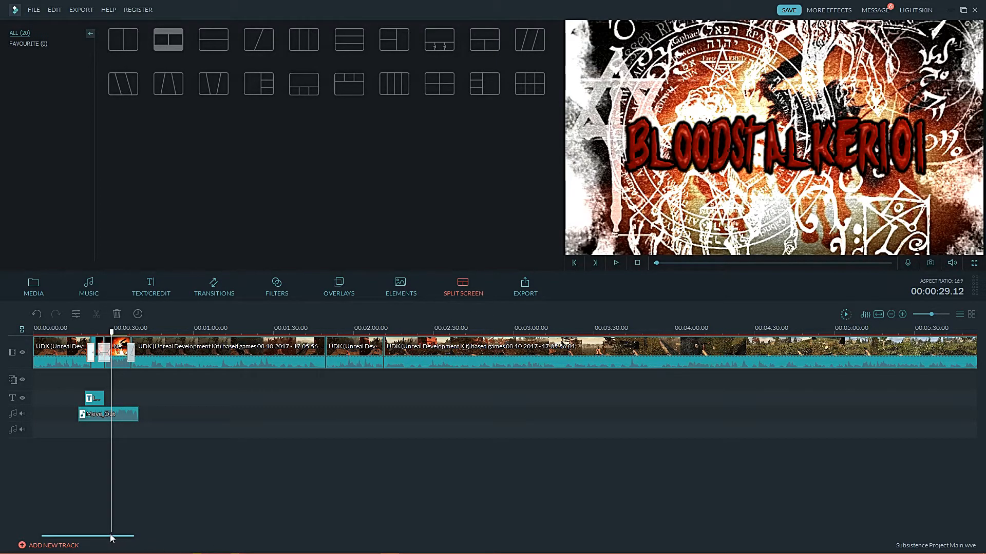
Step: At the end of the timeline, align the Go Cart music with the final clip's end and start the title at 00:29:14.15
{"action": "left_click_drag", "start_coordinate": [88, 535], "coordinate": [418, 539]}
{"action": "mouse_move", "coordinate": [528, 415]}
{"action": "left_mouse_down"}
{"action": "mouse_move", "coordinate": [981, 411]}
{"action": "mouse_move", "coordinate": [521, 400]}
{"action": "left_mouse_up"}
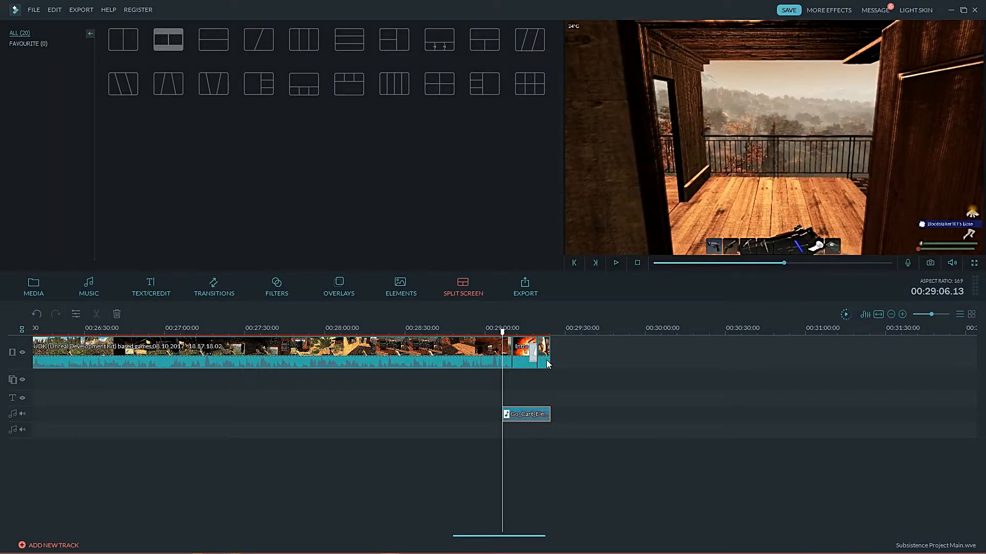
{"action": "left_click_drag", "start_coordinate": [473, 537], "coordinate": [835, 540]}
{"action": "left_click_drag", "start_coordinate": [638, 399], "coordinate": [471, 389]}
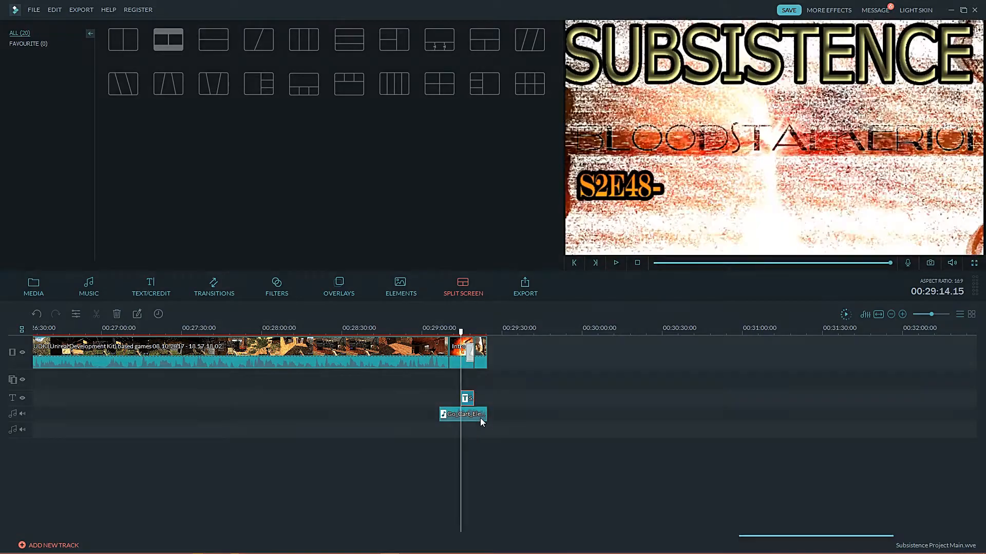
Step: Shift the Go Cart music slightly later so it starts just before 00:29:07.00
{"action": "left_click", "coordinate": [482, 360]}
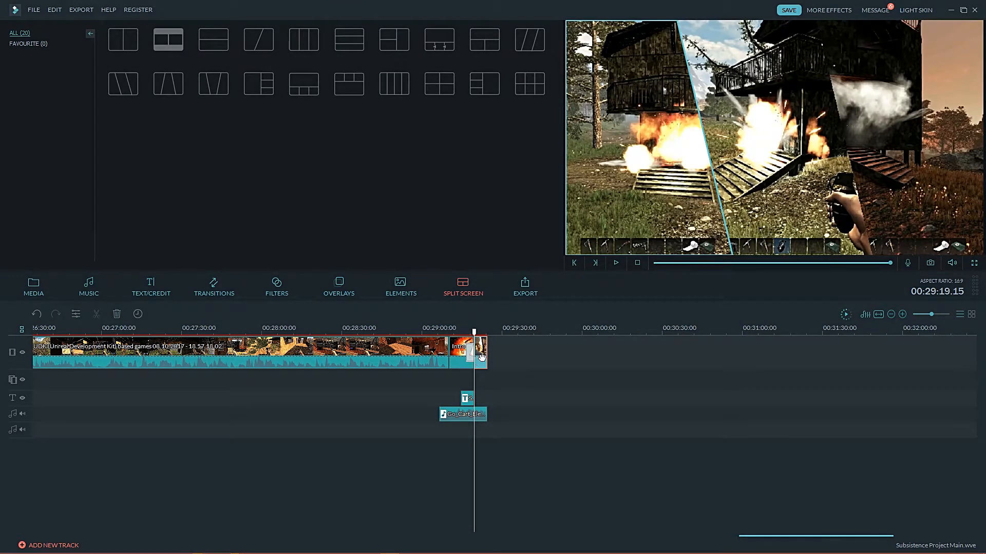
{"action": "left_click", "coordinate": [453, 416]}
{"action": "left_click", "coordinate": [440, 332]}
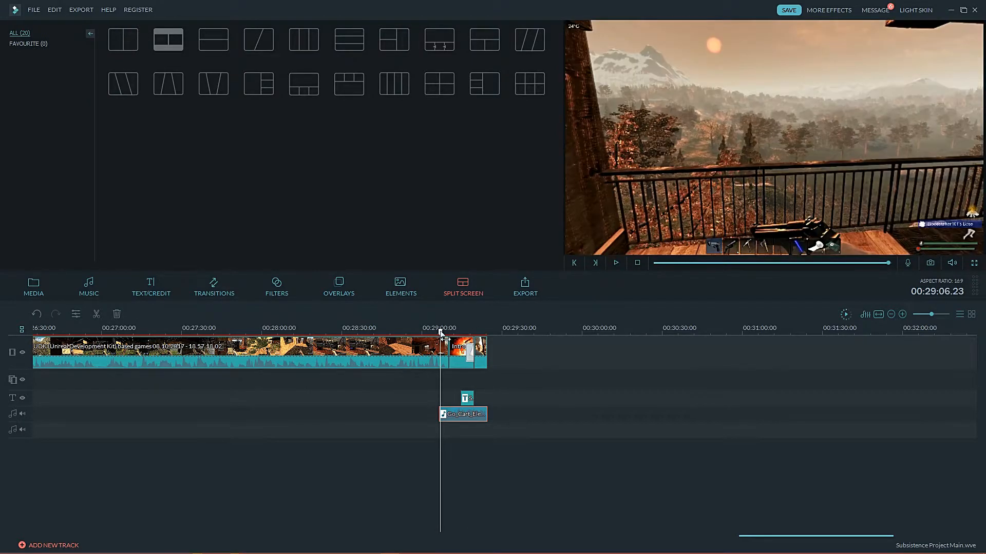
{"action": "left_click_drag", "start_coordinate": [452, 415], "coordinate": [458, 415]}
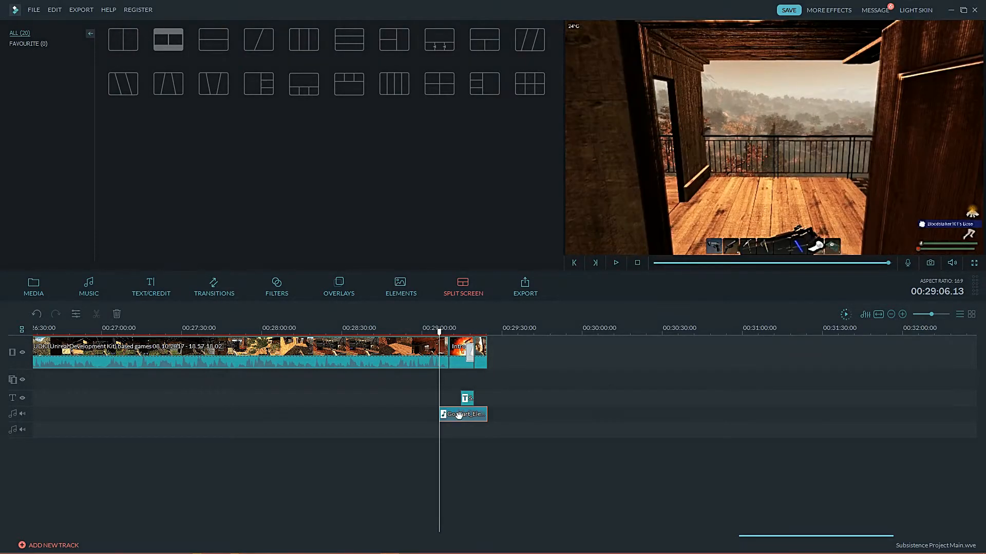
{"action": "left_click", "coordinate": [938, 313]}
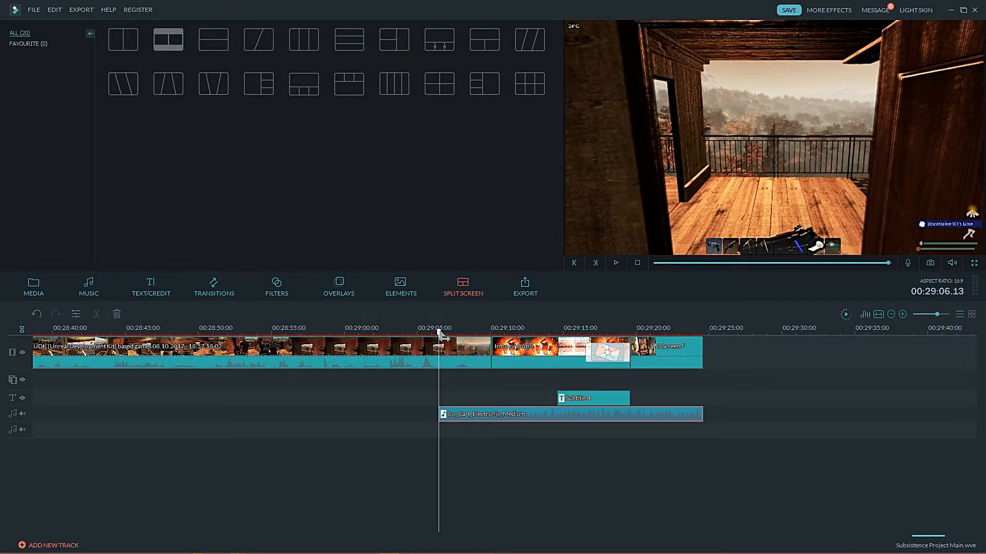
{"action": "left_click", "coordinate": [442, 334]}
{"action": "left_click_drag", "start_coordinate": [452, 415], "coordinate": [478, 414]}
{"action": "left_click_drag", "start_coordinate": [442, 334], "coordinate": [443, 334]}
{"action": "left_click_drag", "start_coordinate": [466, 414], "coordinate": [467, 414]}
Step: Replace the split-screen clip at the end of the timeline with a gameplay still from the media album and compare the stills
{"action": "left_click", "coordinate": [654, 345]}
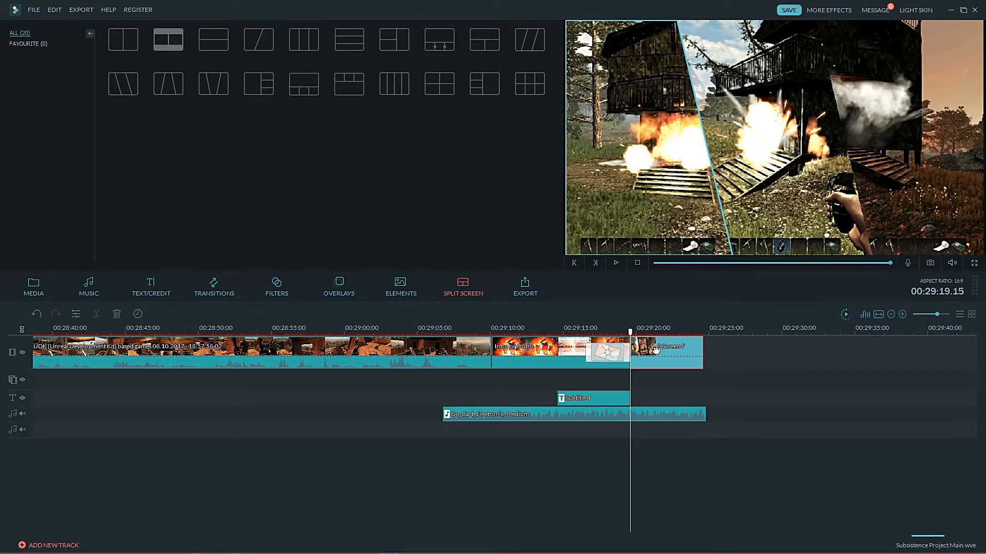
{"action": "key", "text": "Delete"}
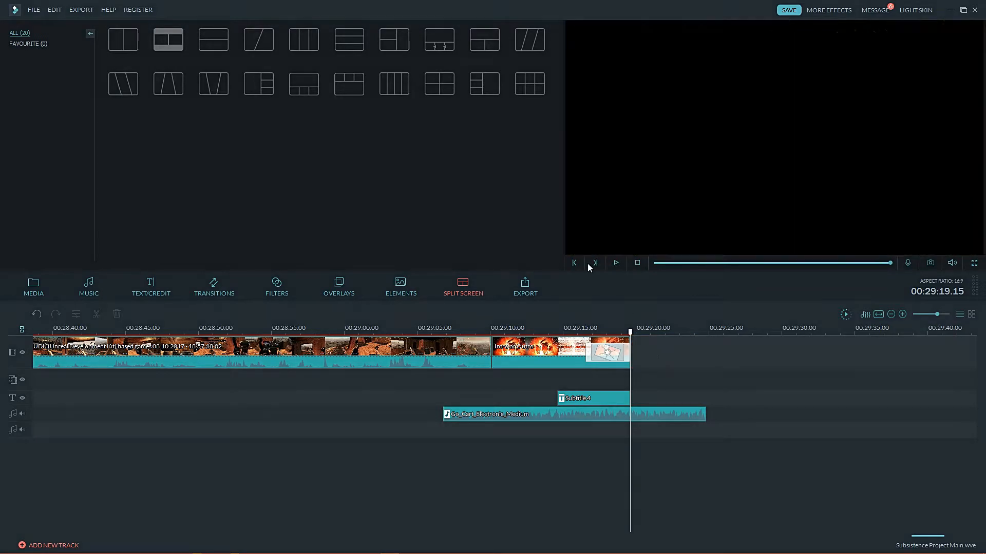
{"action": "left_click", "coordinate": [34, 290]}
{"action": "left_click", "coordinate": [238, 66]}
{"action": "left_click_drag", "start_coordinate": [237, 66], "coordinate": [633, 344]}
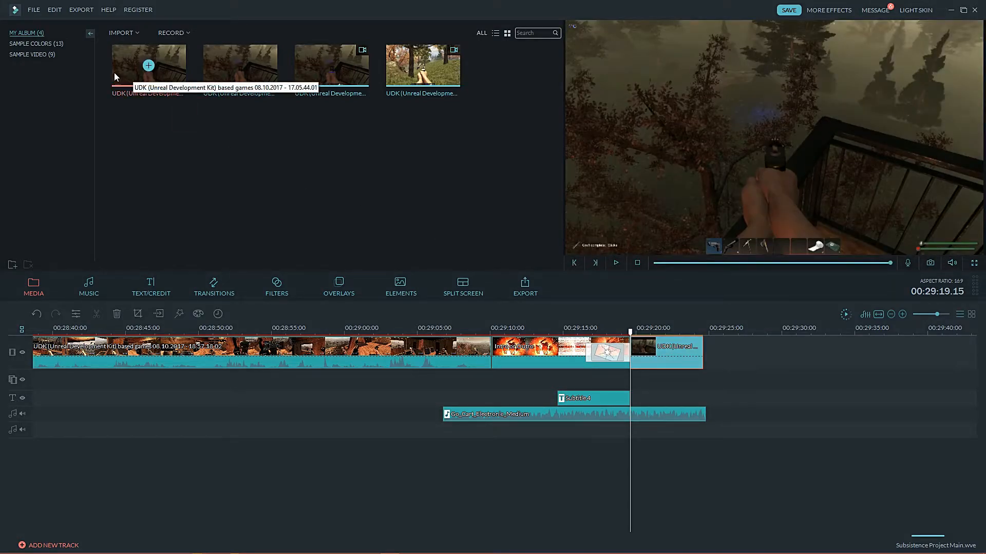
{"action": "left_click", "coordinate": [206, 82]}
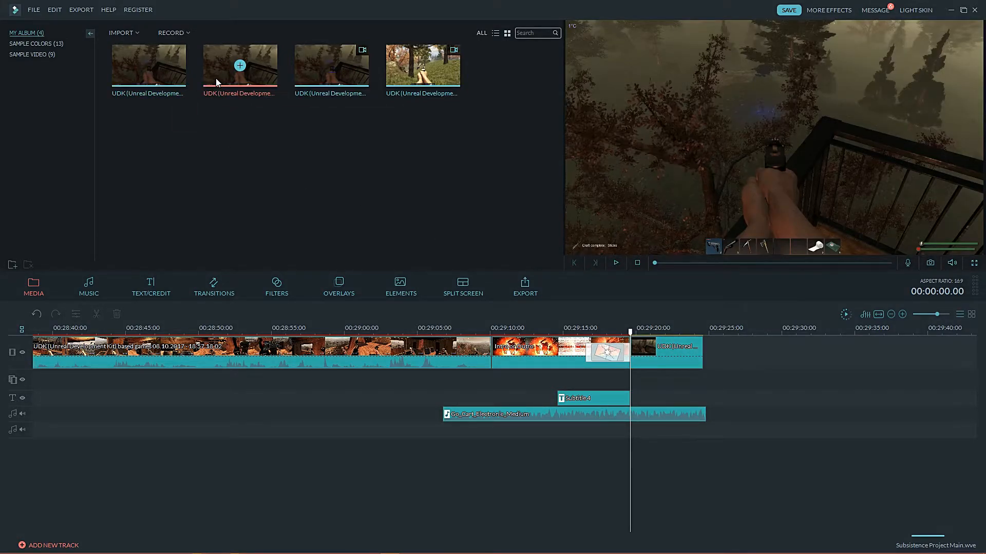
{"action": "left_click", "coordinate": [131, 79]}
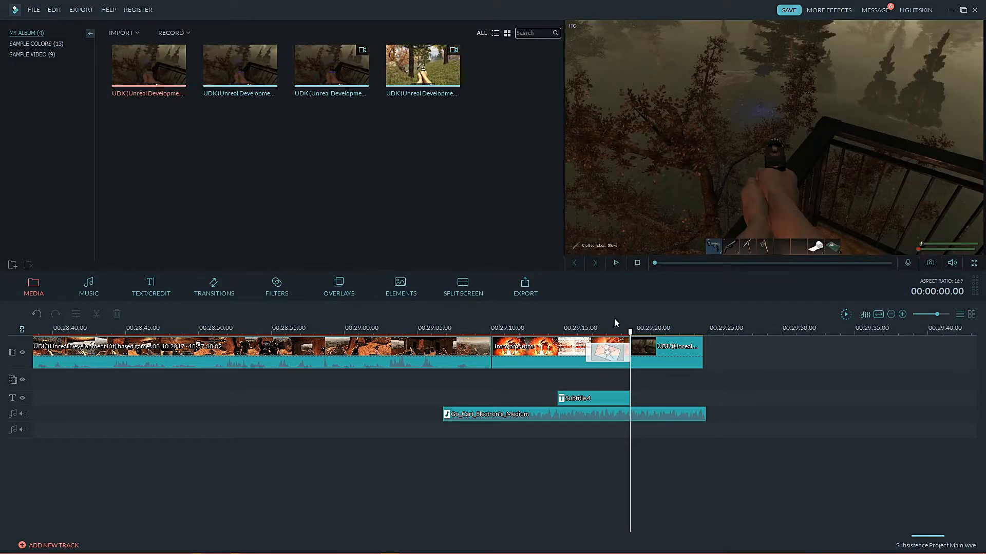
Step: Turn on auto enhance for the gameplay still at the end of the timeline
{"action": "left_click", "coordinate": [670, 351]}
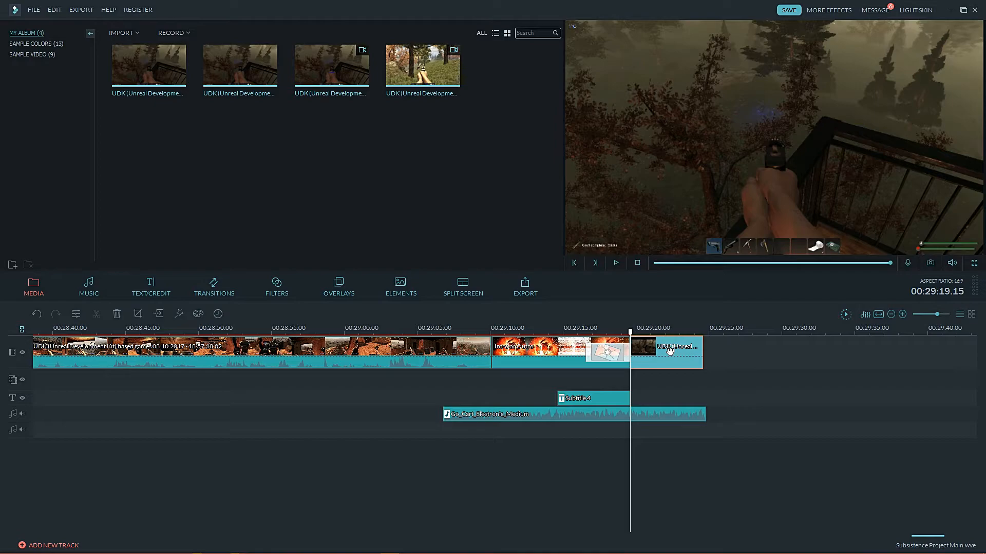
{"action": "double_click", "coordinate": [668, 363]}
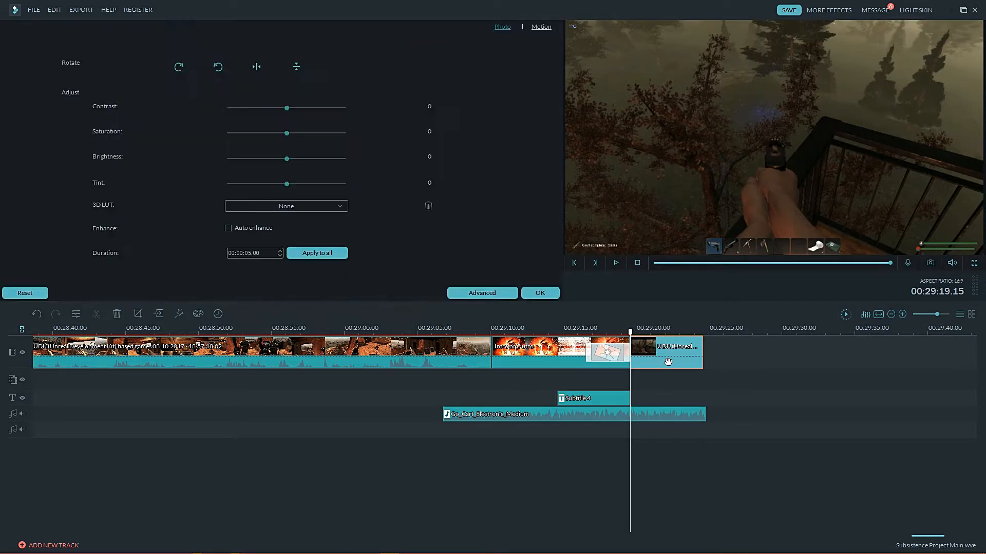
{"action": "left_click", "coordinate": [228, 227]}
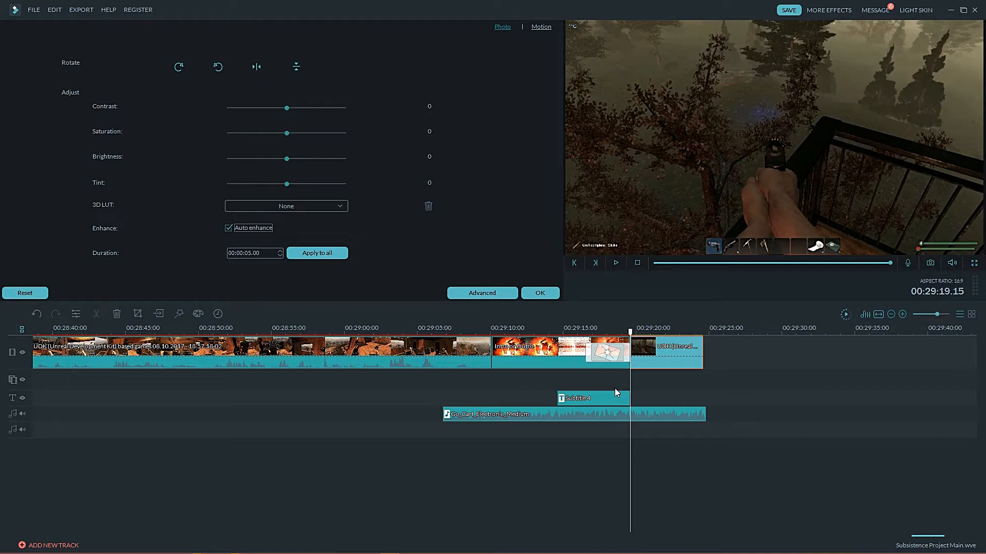
Step: Move the title over the closing still at 00:29:19.15 and the transition to the cut between the gameplay and intro clips
{"action": "left_click_drag", "start_coordinate": [595, 405], "coordinate": [666, 399]}
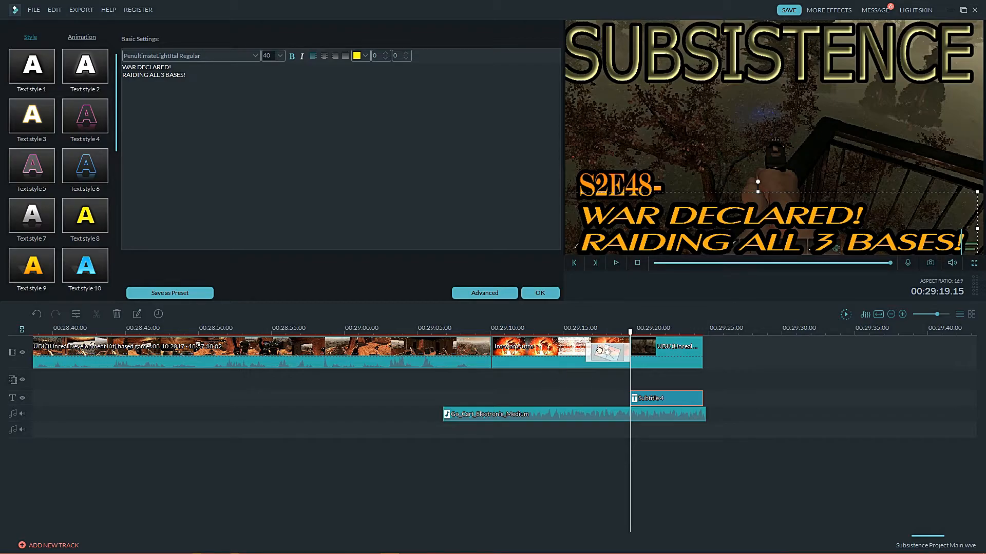
{"action": "left_click_drag", "start_coordinate": [599, 350], "coordinate": [505, 342]}
Step: Play the closing intro clip from 00:29:10.03 and nudge the Go Cart music slightly later to match it
{"action": "double_click", "coordinate": [529, 354]}
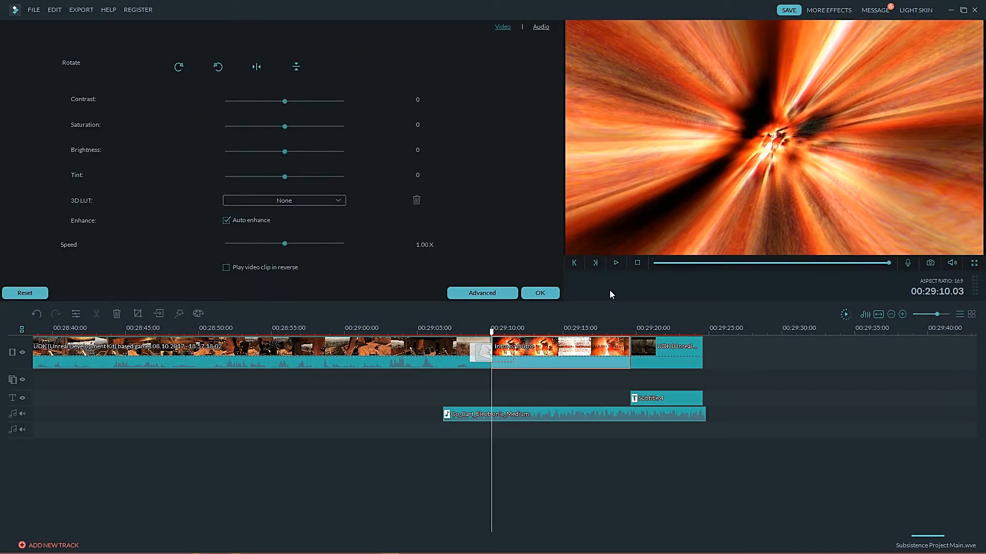
{"action": "left_click", "coordinate": [617, 265]}
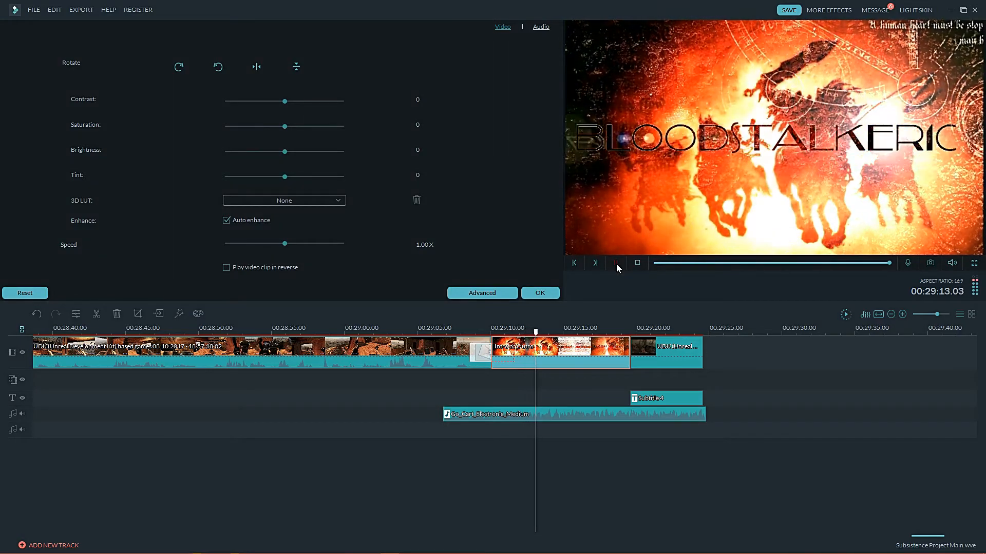
{"action": "left_click", "coordinate": [616, 263]}
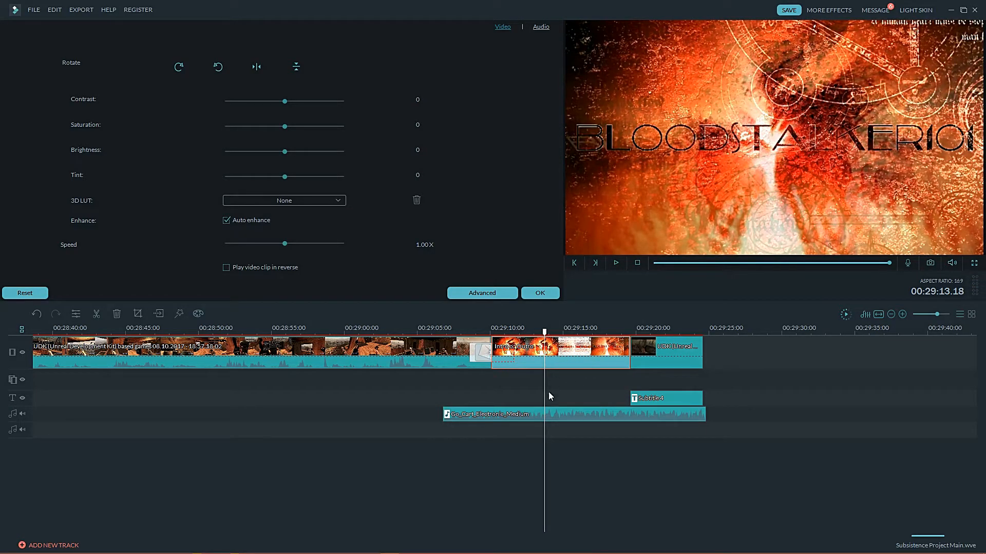
{"action": "left_click", "coordinate": [475, 417]}
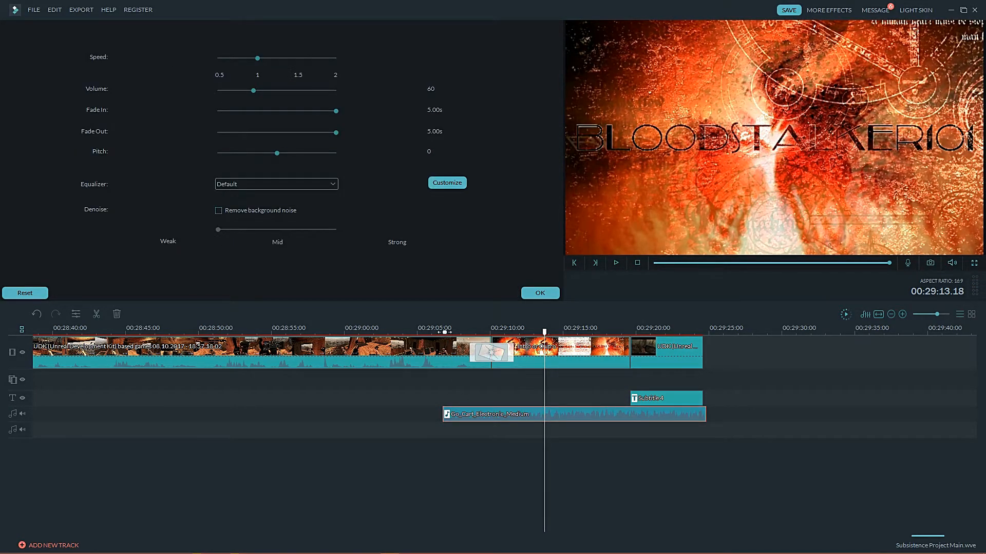
{"action": "left_click", "coordinate": [444, 332]}
{"action": "left_click_drag", "start_coordinate": [462, 413], "coordinate": [467, 413]}
Step: Replay the closing intro clip from its start and move the Go Cart music to start at 00:29:07.01
{"action": "left_click", "coordinate": [530, 367]}
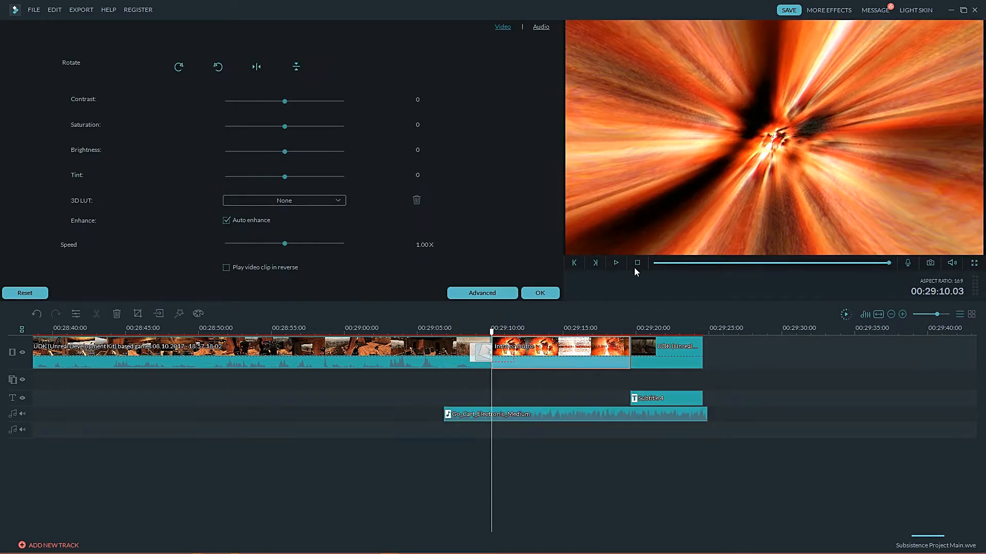
{"action": "left_click", "coordinate": [616, 262]}
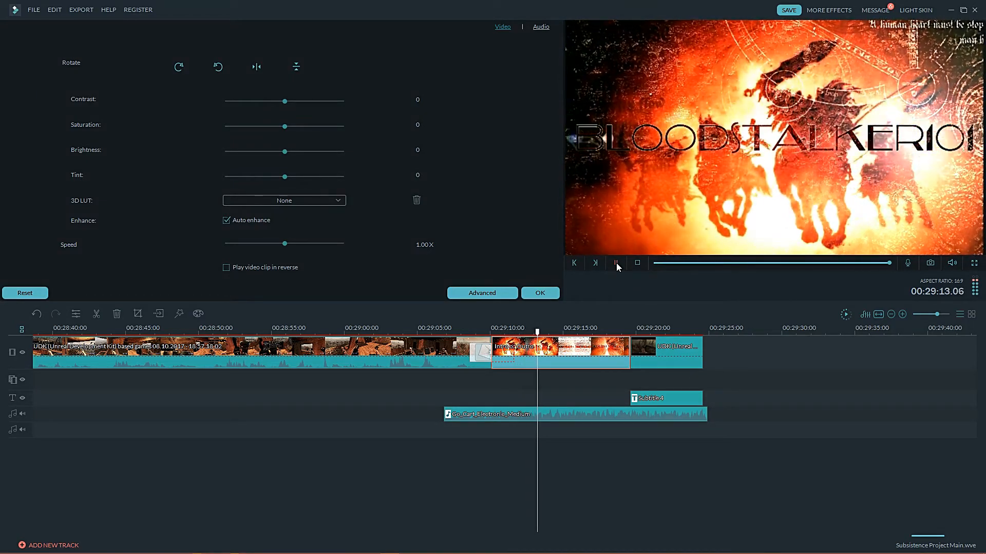
{"action": "left_click", "coordinate": [616, 262]}
{"action": "left_click", "coordinate": [446, 411]}
{"action": "left_click", "coordinate": [446, 327]}
{"action": "left_click_drag", "start_coordinate": [462, 408], "coordinate": [470, 413]}
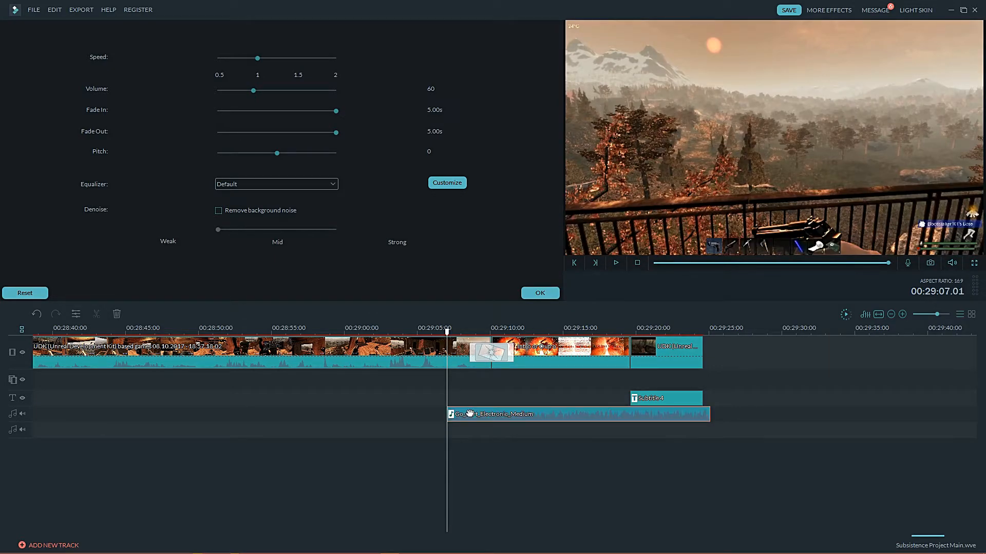
Step: Play the closing intro clip from its start to about 00:29:15.02 to check how it runs with the shifted music
{"action": "left_click", "coordinate": [559, 354]}
{"action": "left_click", "coordinate": [617, 264]}
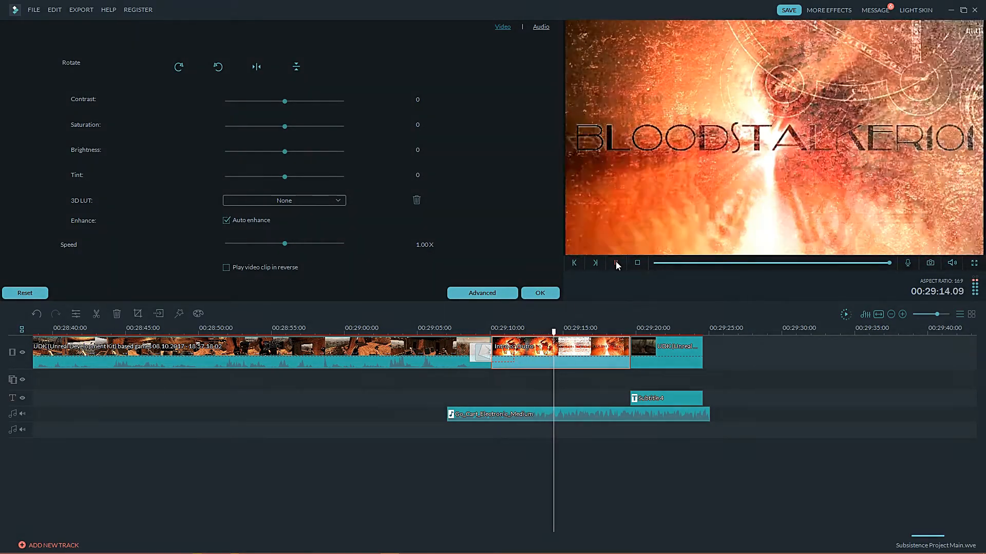
{"action": "left_click", "coordinate": [616, 263]}
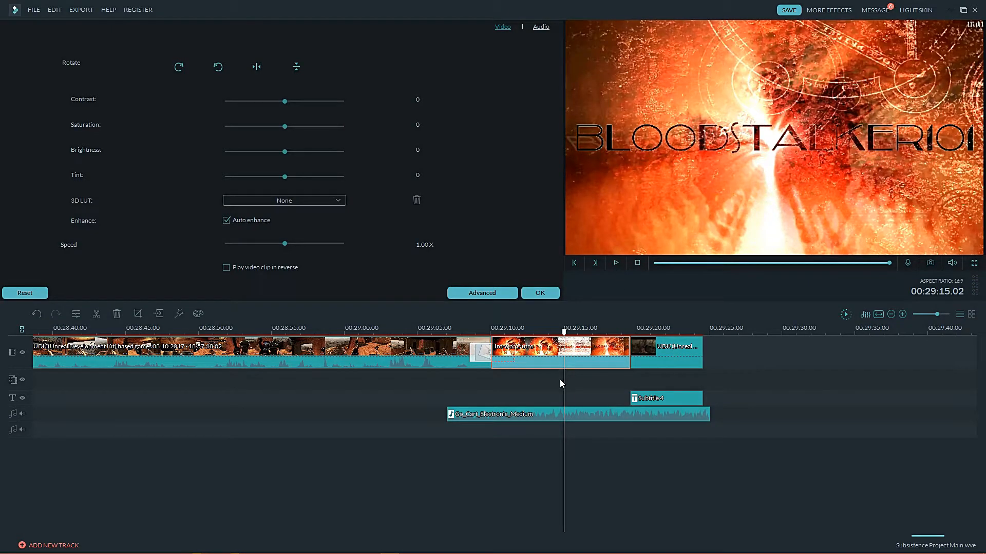
Step: Crop the closing gameplay still to a 1184 × 666 area at 16:9 around the view above the gun
{"action": "left_click", "coordinate": [644, 357]}
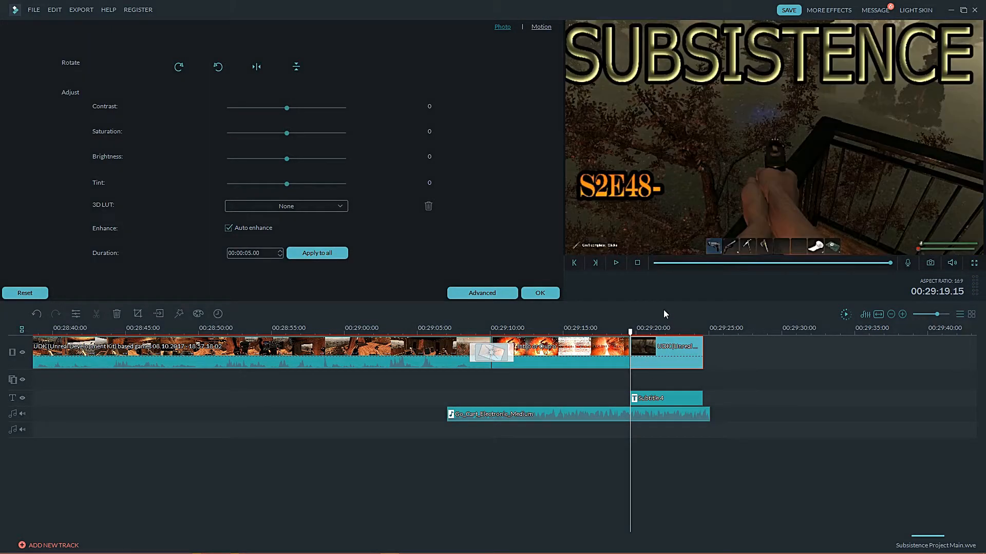
{"action": "right_click", "coordinate": [658, 348]}
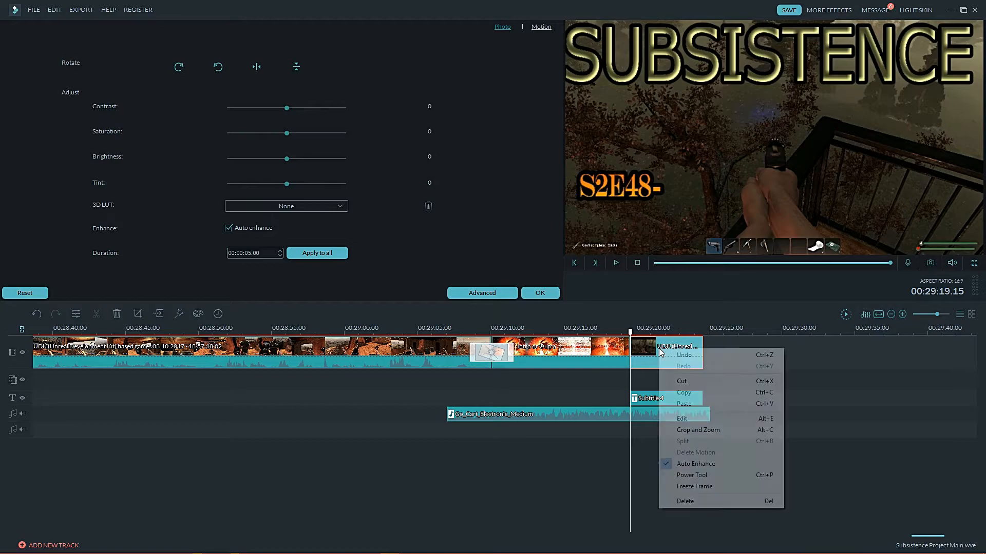
{"action": "left_click", "coordinate": [693, 430]}
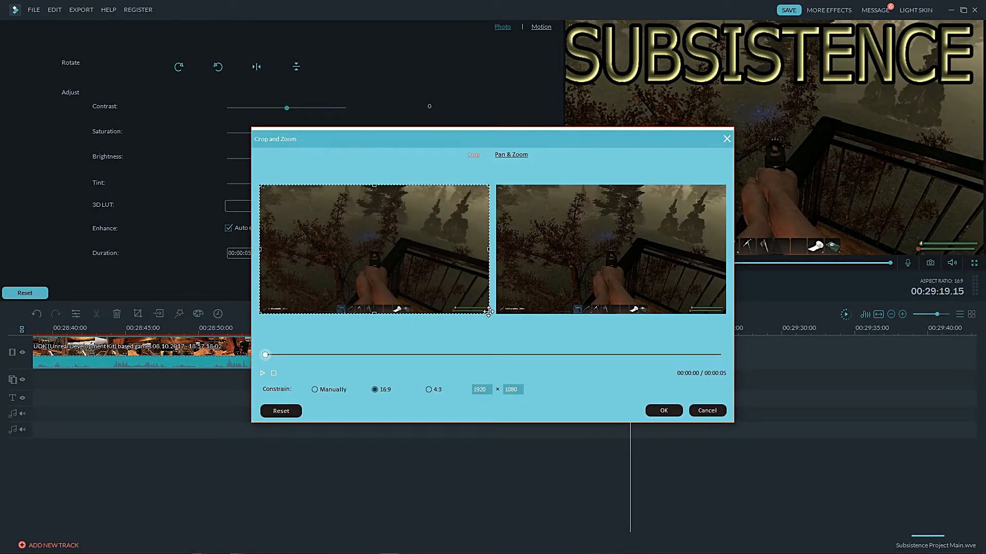
{"action": "left_click_drag", "start_coordinate": [488, 315], "coordinate": [413, 274]}
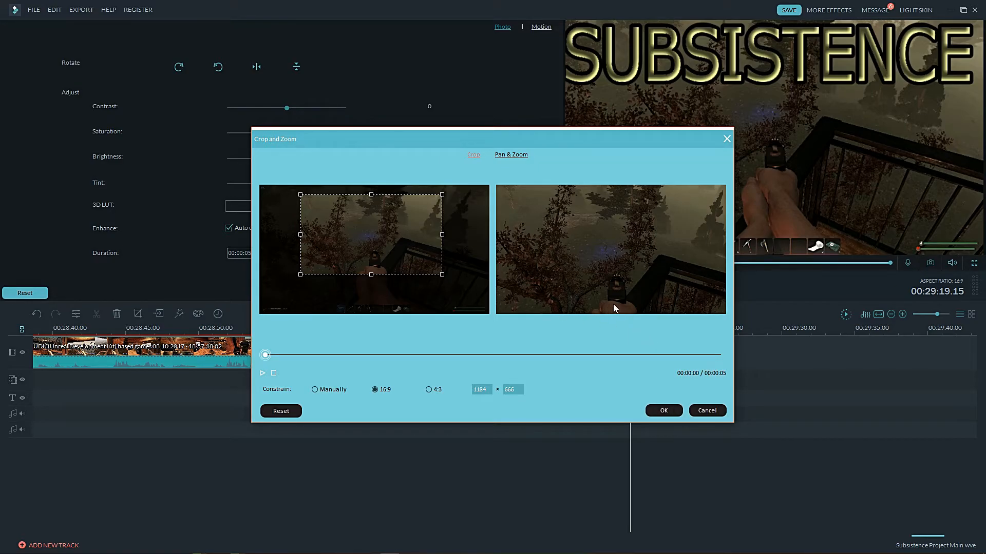
{"action": "left_click", "coordinate": [662, 411]}
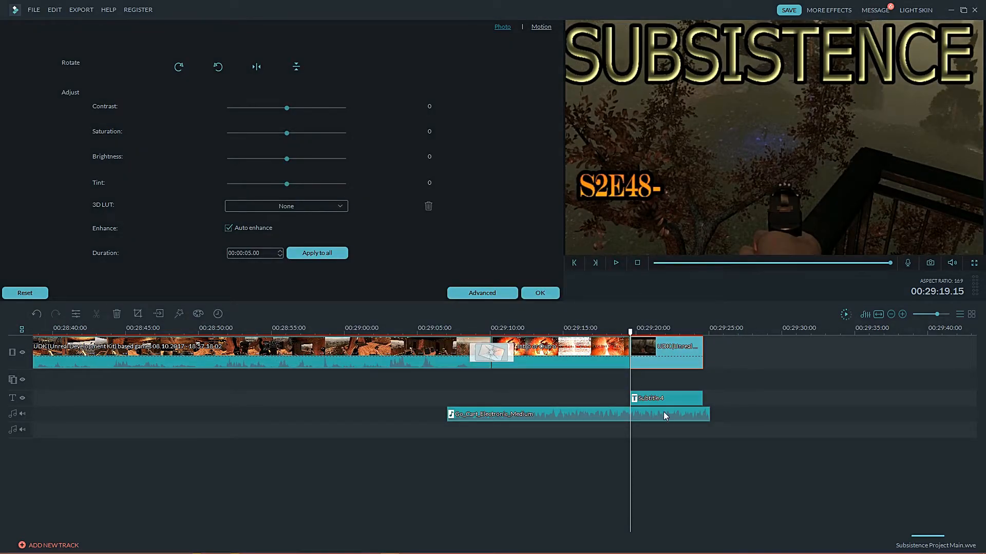
Step: Open the closing title in the advanced text editor and change its episode label to S2E49-
{"action": "double_click", "coordinate": [662, 398]}
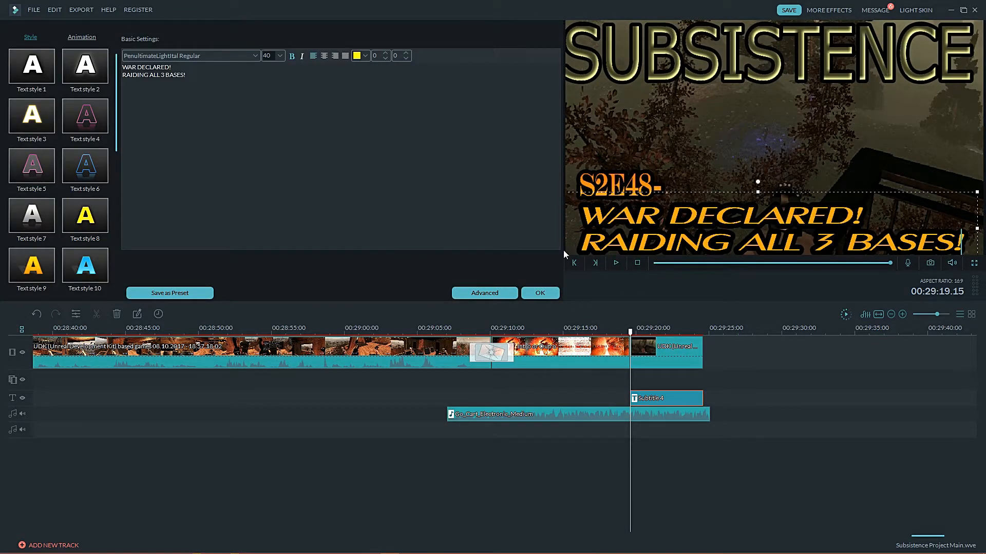
{"action": "left_click", "coordinate": [476, 291]}
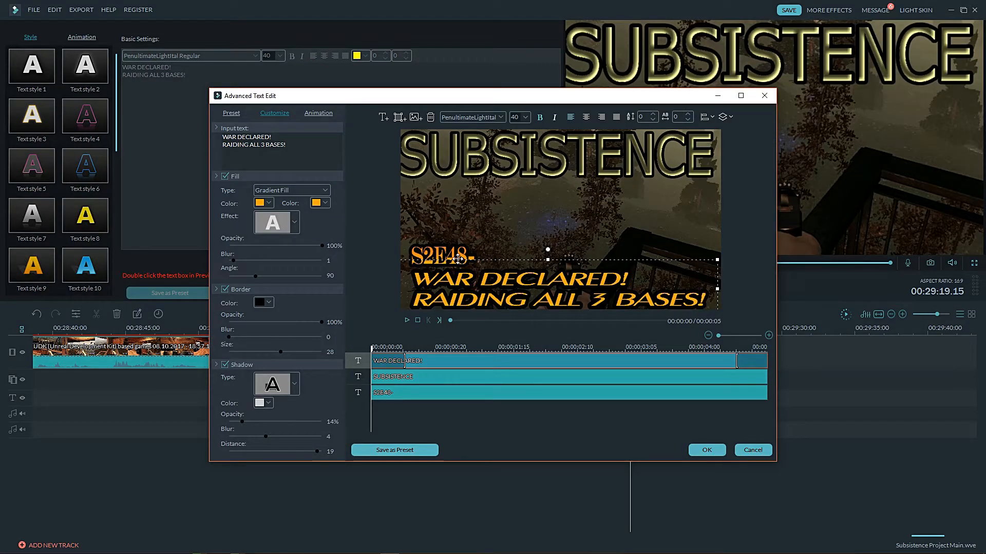
{"action": "left_click", "coordinate": [455, 254]}
{"action": "key", "text": "Delete"}
{"action": "type", "text": "9"}
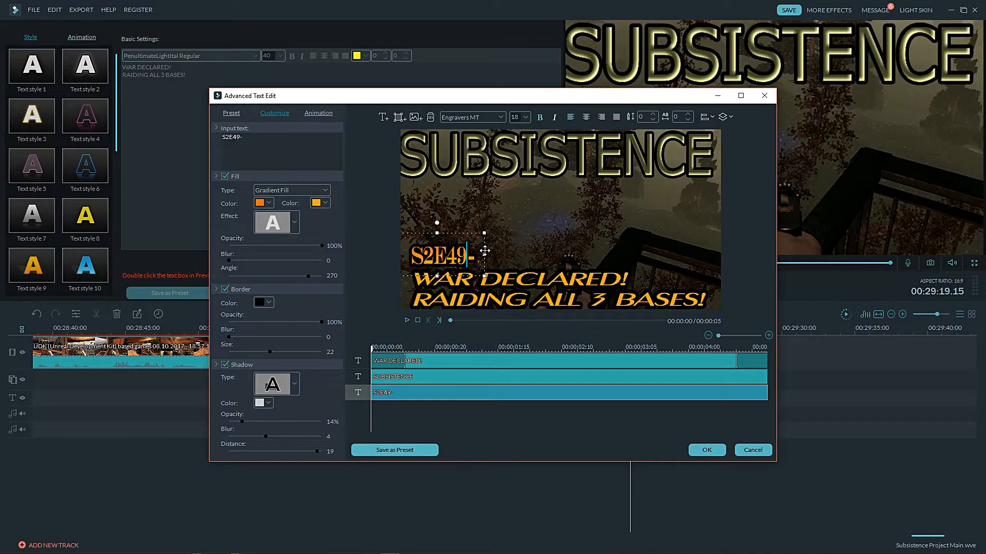
Step: Replace the closing title's two-line episode name with "THEY CAME AT DAWN!"
{"action": "left_click_drag", "start_coordinate": [414, 274], "coordinate": [744, 309]}
{"action": "left_click", "coordinate": [414, 282]}
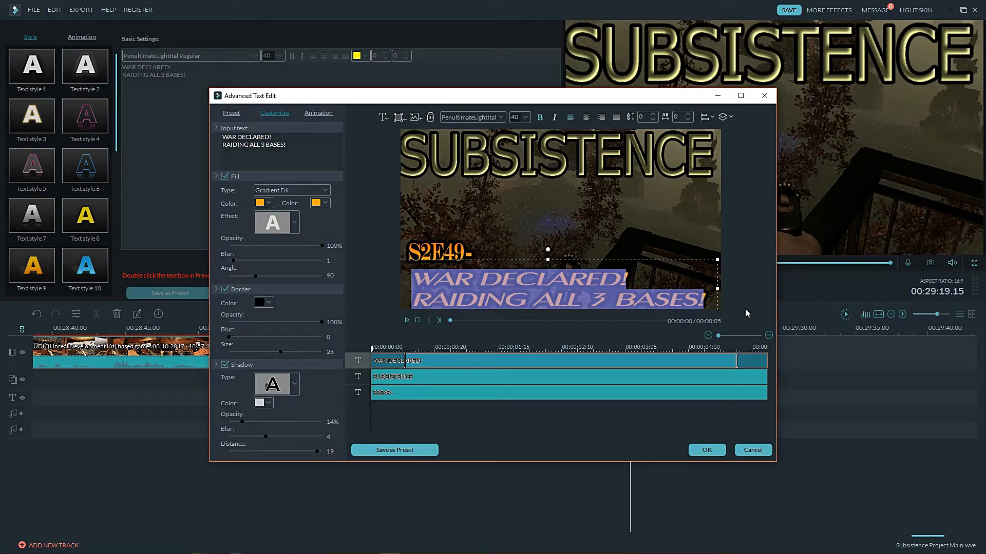
{"action": "key", "text": "BackSpace"}
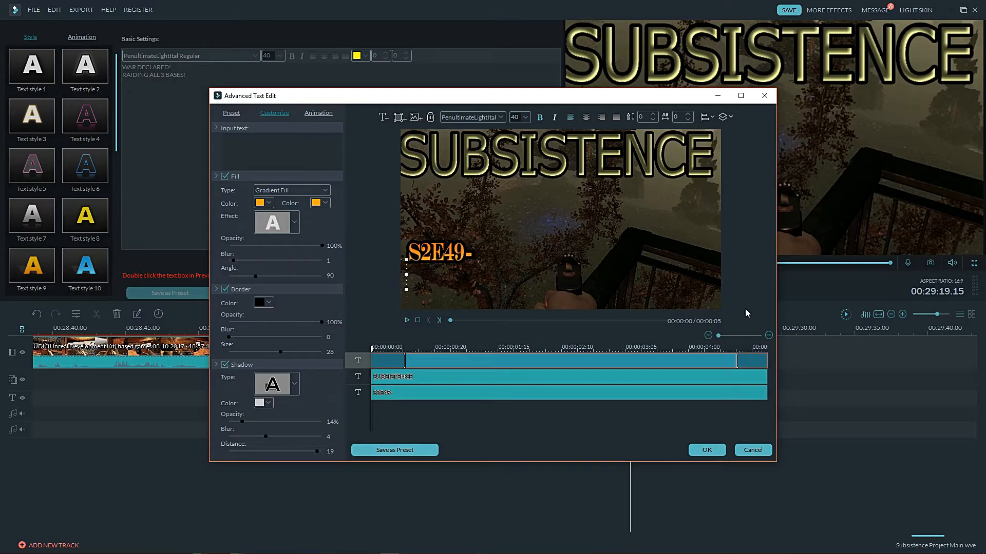
{"action": "type", "text": "THEY CAME AT DAWN!"}
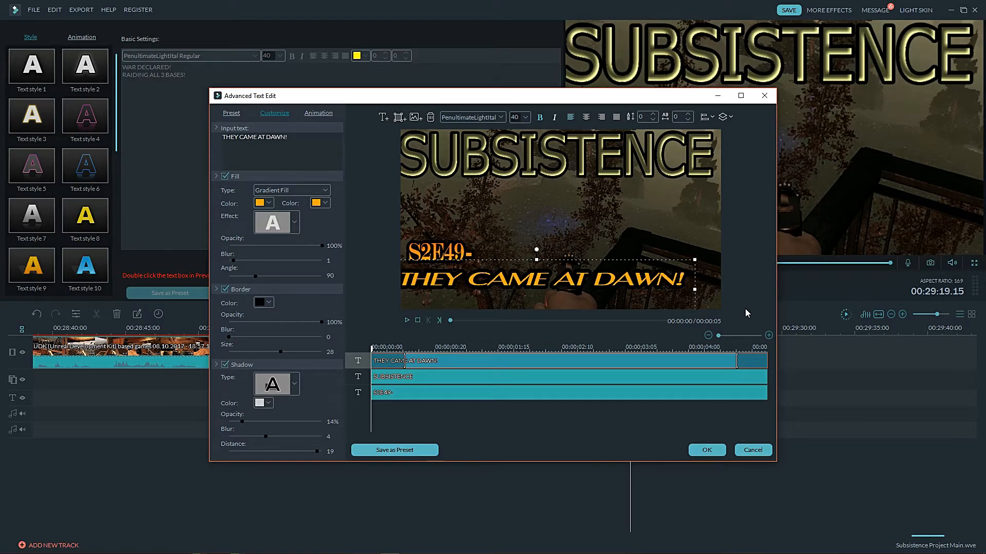
Step: Add a second line reading "MULTIPLE HUNTER RAID DEFENSE" to the closing title's episode name
{"action": "key", "text": "Return"}
{"action": "type", "text": "M"}
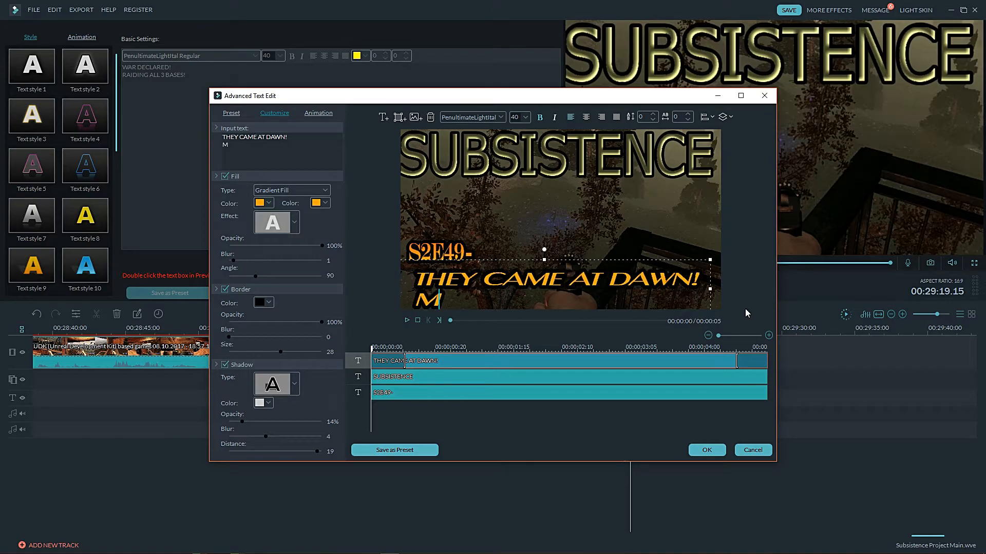
{"action": "type", "text": "ULTIPLE "}
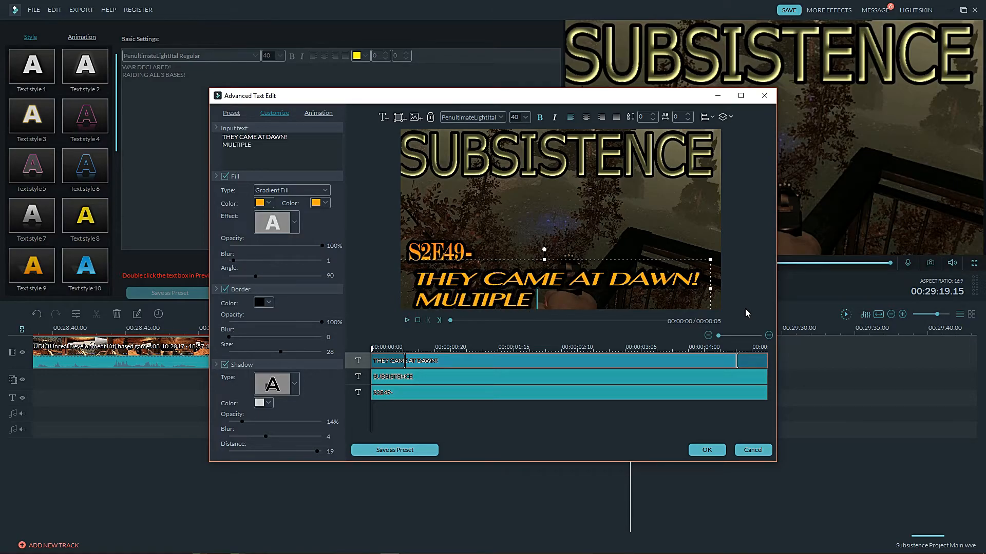
{"action": "type", "text": "HUNTER RAI"}
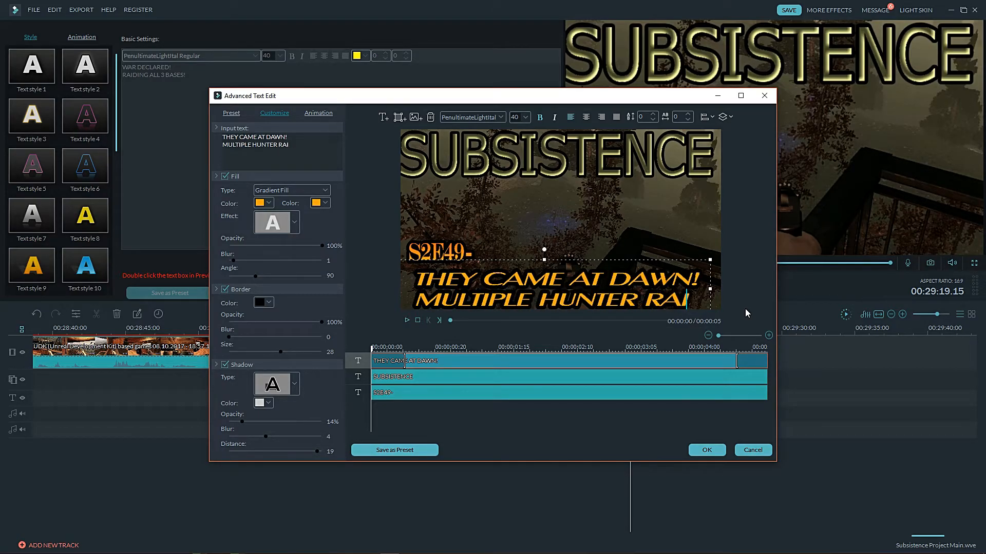
{"action": "type", "text": "D DEFENSE"}
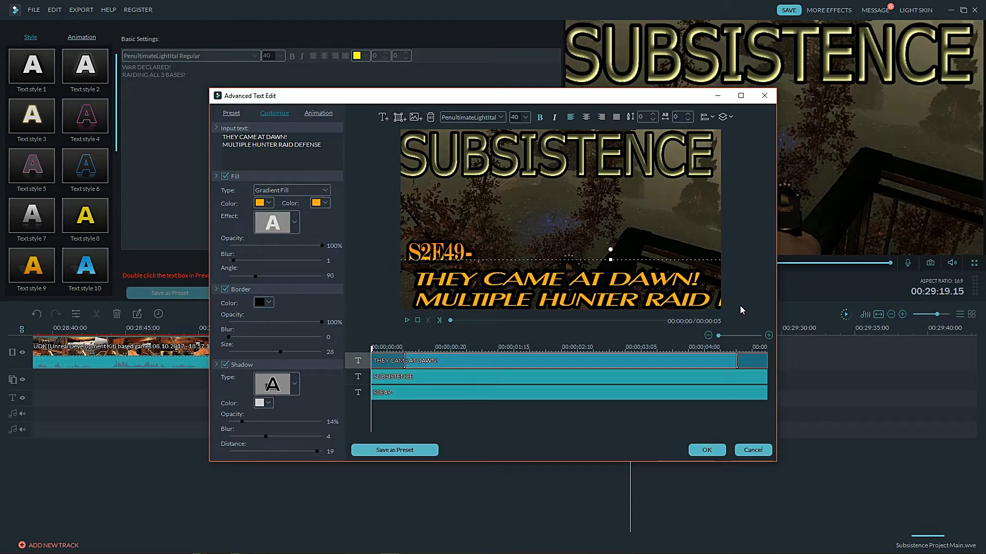
Step: Narrow the two-line episode name and position it beneath the S2E49- label so both lines fit inside the frame
{"action": "left_click_drag", "start_coordinate": [557, 259], "coordinate": [406, 223]}
{"action": "left_click_drag", "start_coordinate": [699, 253], "coordinate": [556, 254]}
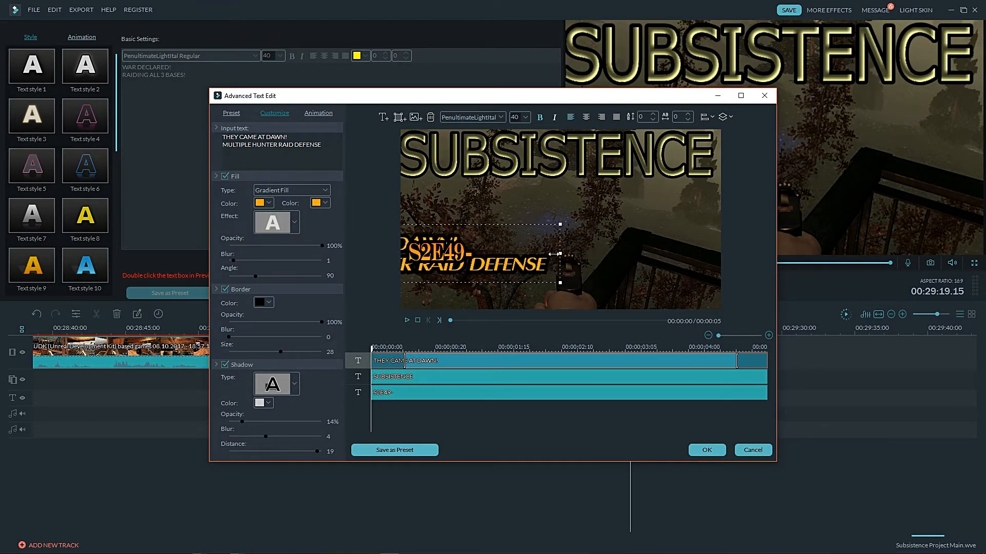
{"action": "left_click_drag", "start_coordinate": [506, 224], "coordinate": [639, 257]}
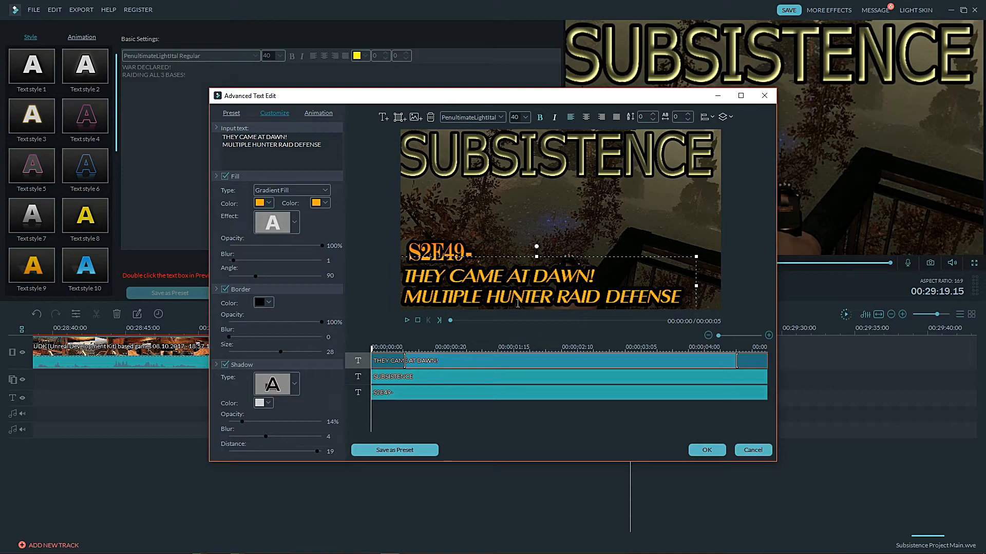
{"action": "left_click_drag", "start_coordinate": [485, 297], "coordinate": [549, 297]}
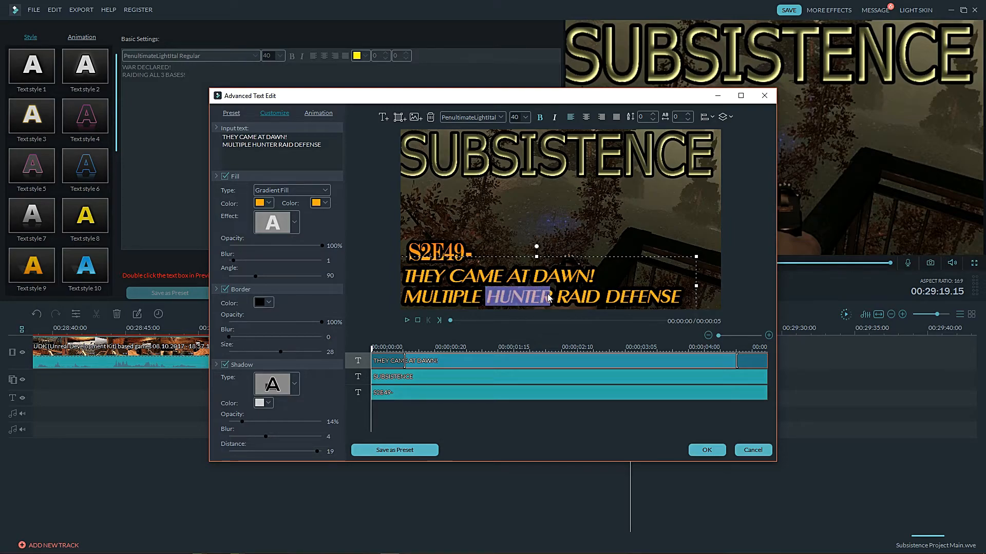
{"action": "left_click", "coordinate": [481, 296]}
{"action": "left_click_drag", "start_coordinate": [482, 296], "coordinate": [401, 287]}
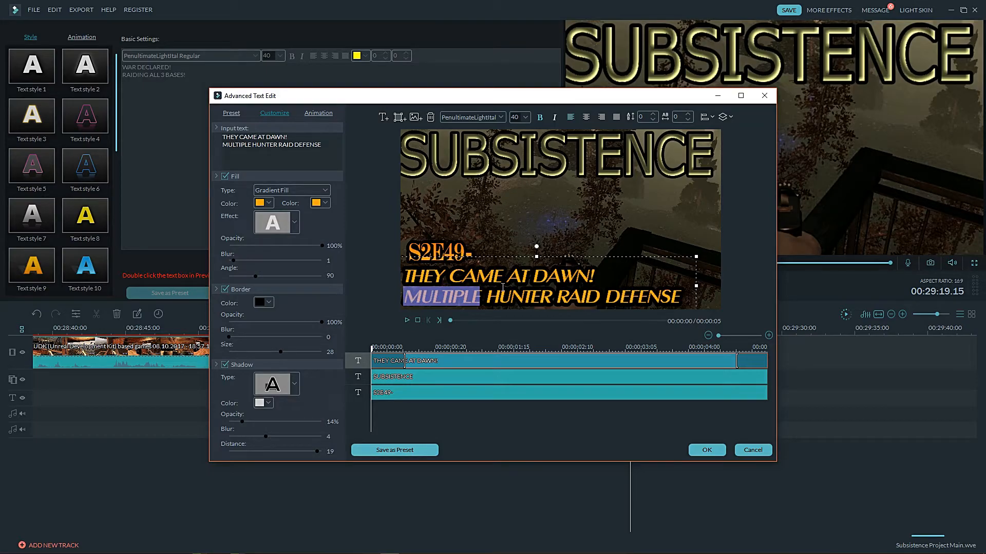
Step: Widen the episode name to nearly the full frame width, make it slightly taller, and apply the closing title changes
{"action": "left_click_drag", "start_coordinate": [696, 285], "coordinate": [729, 285]}
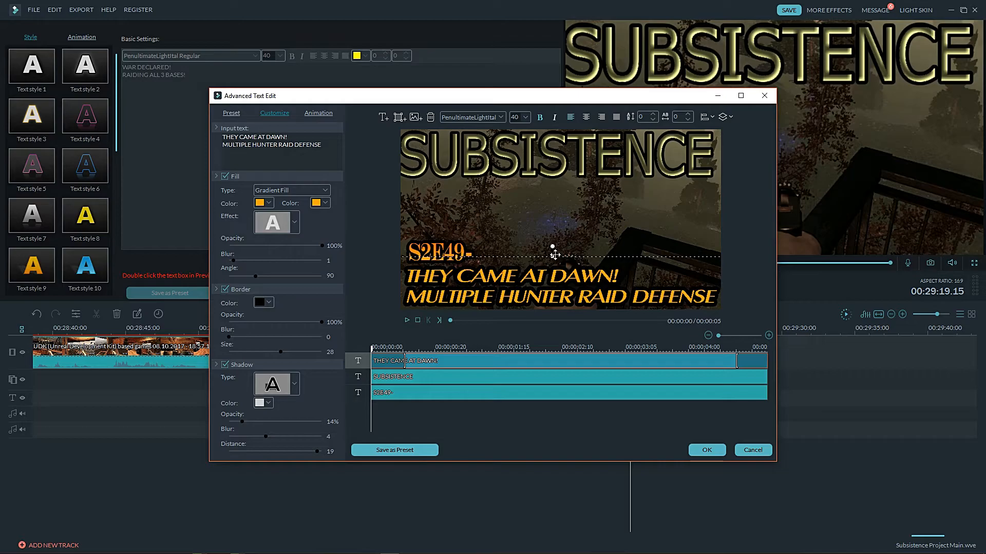
{"action": "left_click_drag", "start_coordinate": [552, 251], "coordinate": [552, 245]}
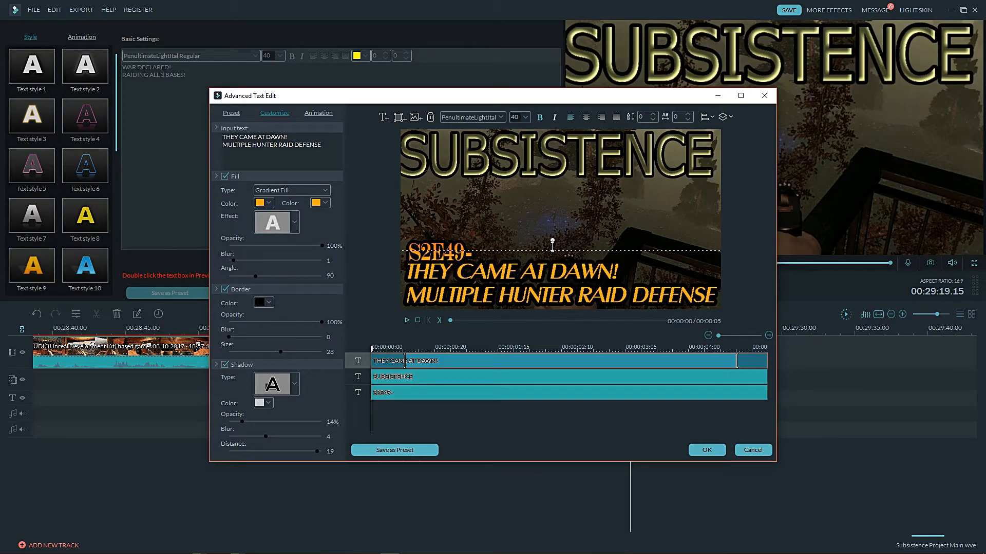
{"action": "left_click", "coordinate": [529, 190]}
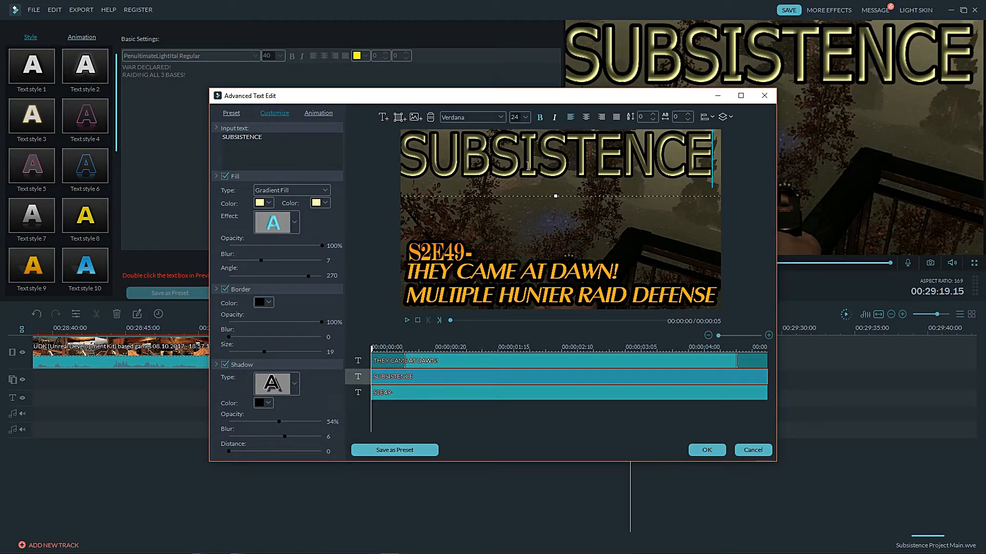
{"action": "left_click", "coordinate": [504, 224]}
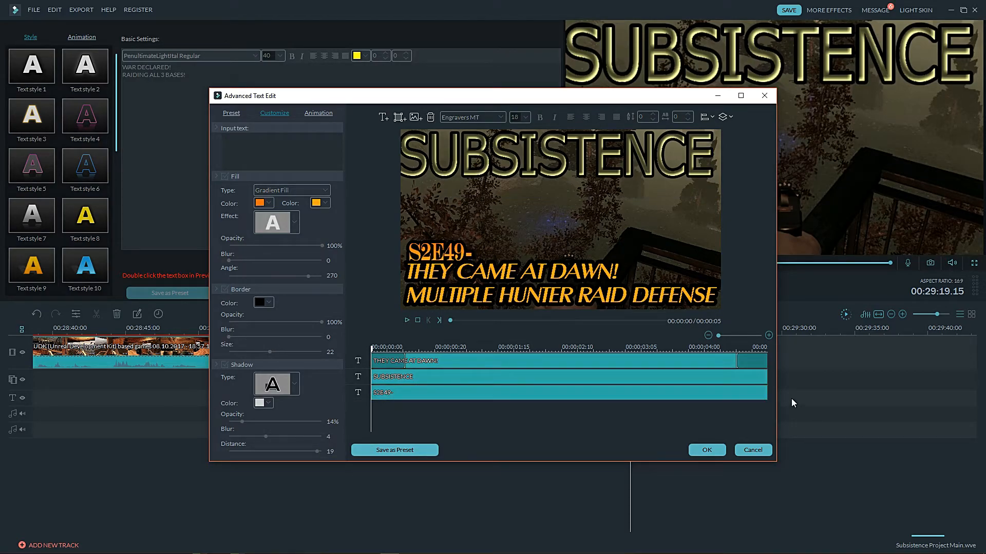
{"action": "left_click", "coordinate": [707, 450]}
Step: Play the closing title to about 00:29:20.12 and capture a snapshot of that frame
{"action": "left_click", "coordinate": [617, 263]}
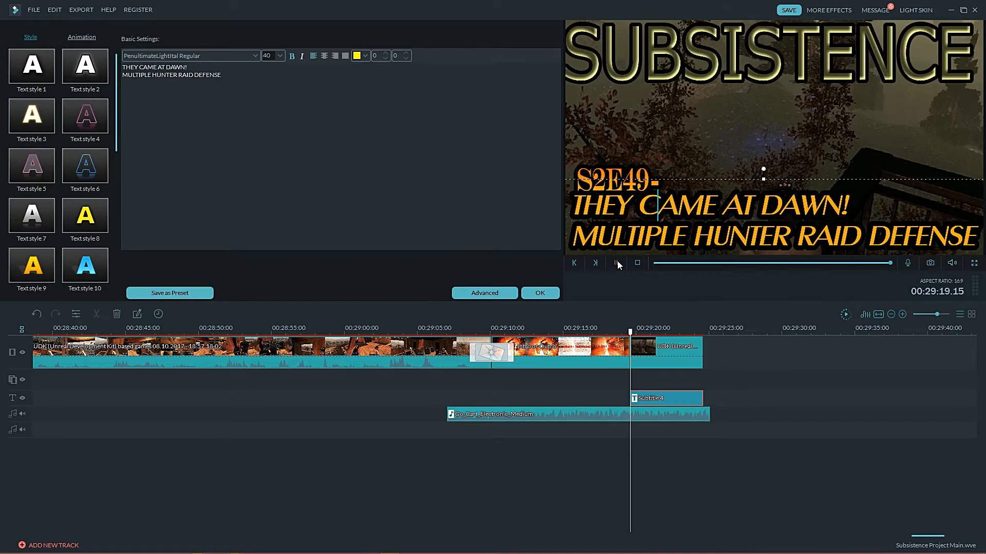
{"action": "left_click", "coordinate": [617, 262]}
{"action": "left_click", "coordinate": [931, 263]}
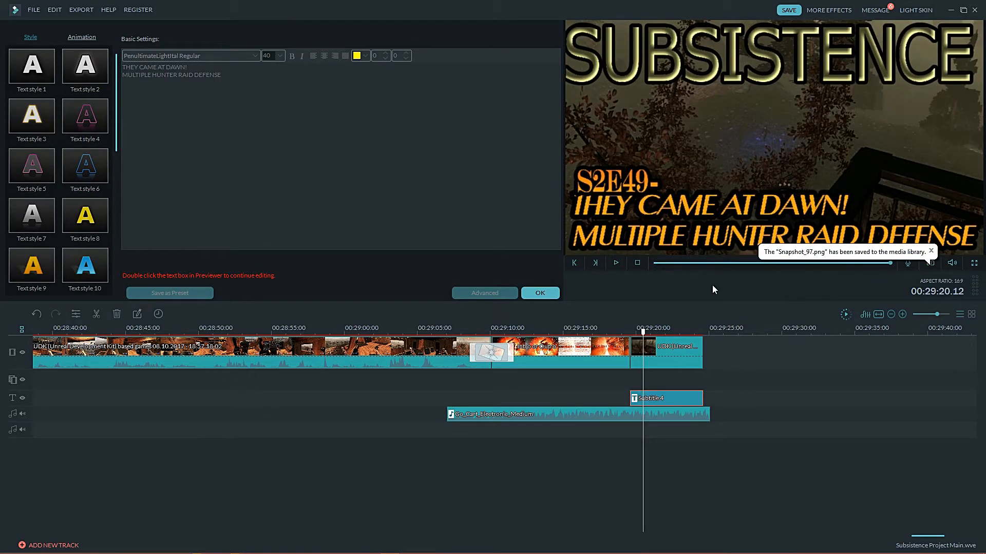
Step: Close the title settings and save the project
{"action": "left_click", "coordinate": [540, 293]}
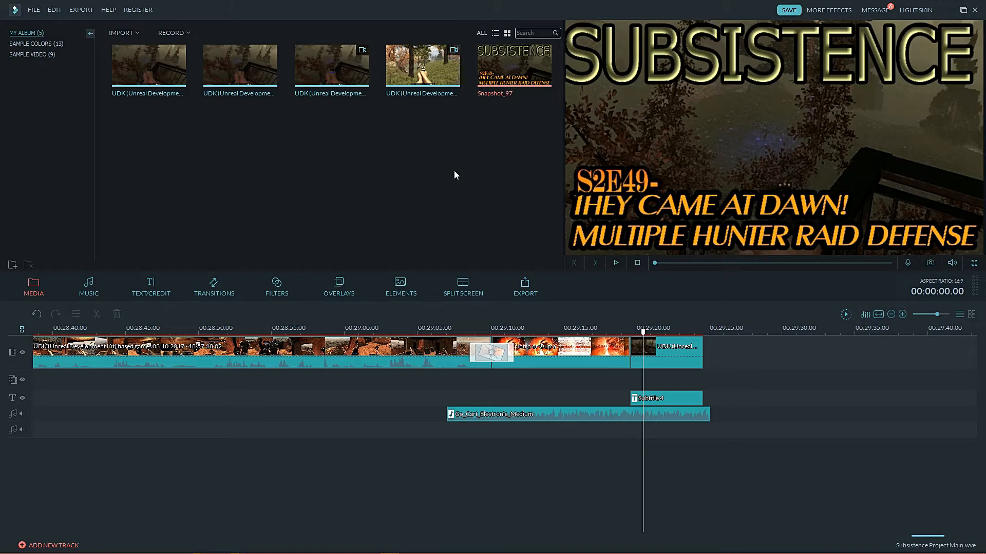
{"action": "left_click", "coordinate": [33, 9]}
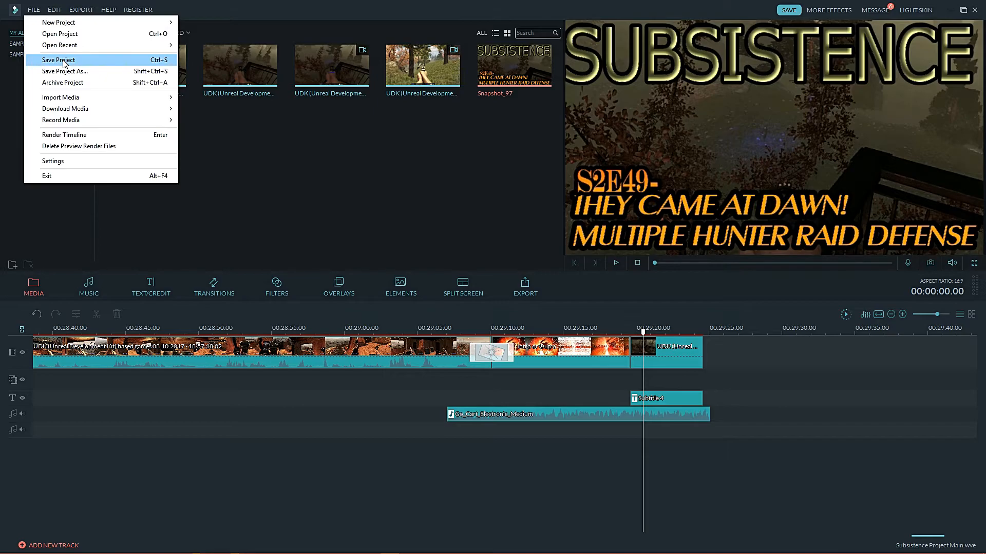
{"action": "left_click", "coordinate": [64, 61]}
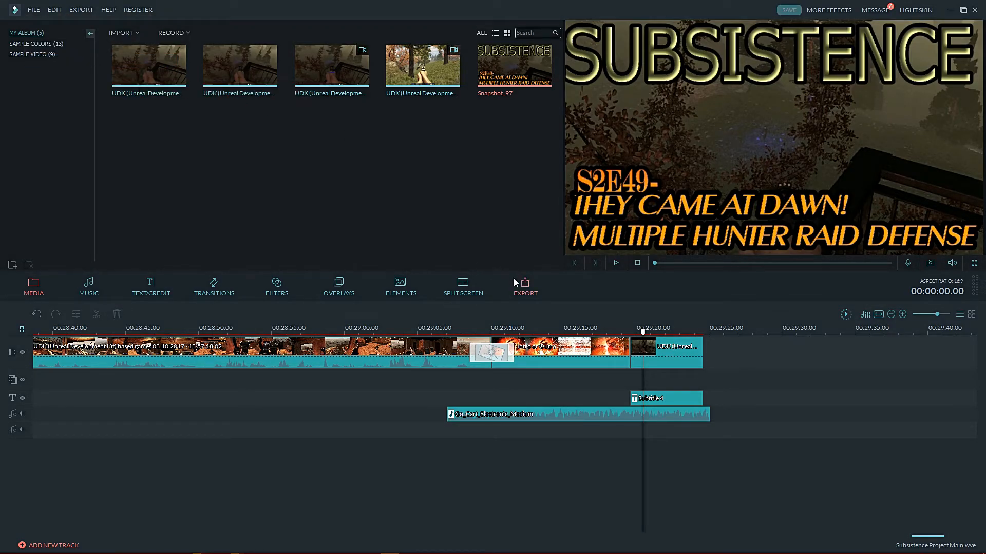
Step: Open the video export and name the output file "Subsistence E49"
{"action": "left_click", "coordinate": [521, 288]}
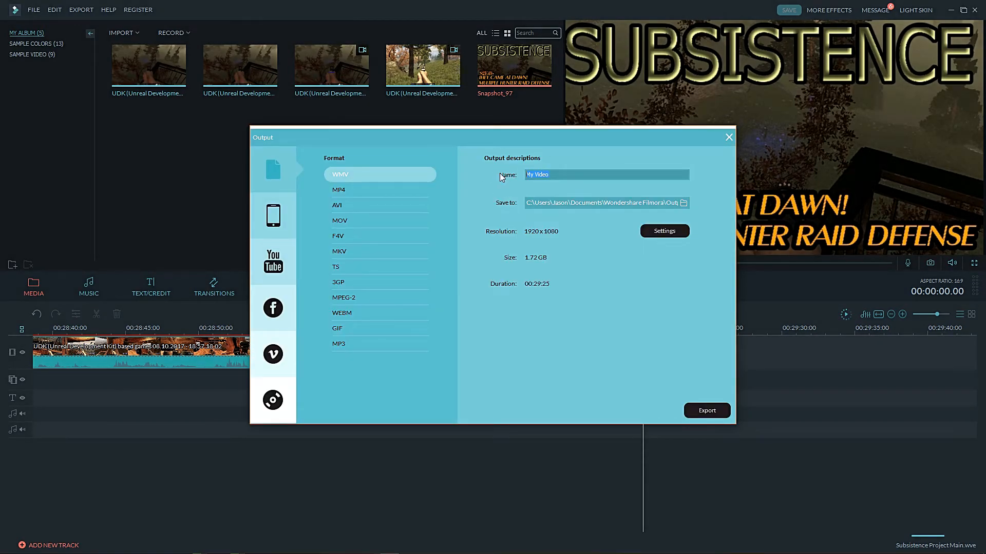
{"action": "type", "text": "s"}
{"action": "key", "text": "BackSpace"}
{"action": "key", "text": "BackSpace"}
{"action": "key", "text": "BackSpace"}
{"action": "key", "text": "BackSpace"}
{"action": "type", "text": "Subsistence"}
Step: Set the WMV export to Best quality with a 15000 kbps video bit rate
{"action": "left_click", "coordinate": [657, 231]}
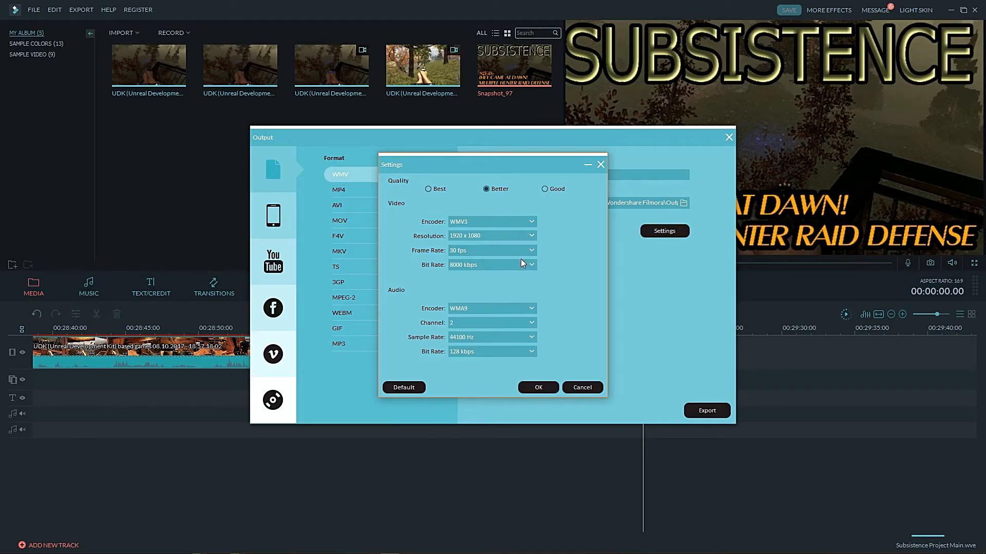
{"action": "left_click", "coordinate": [530, 251]}
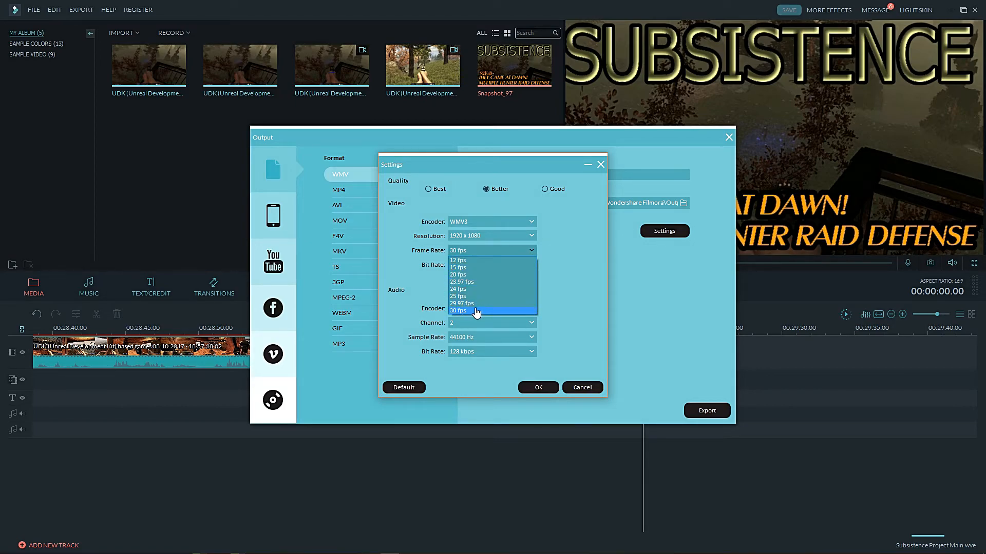
{"action": "left_click", "coordinate": [426, 188]}
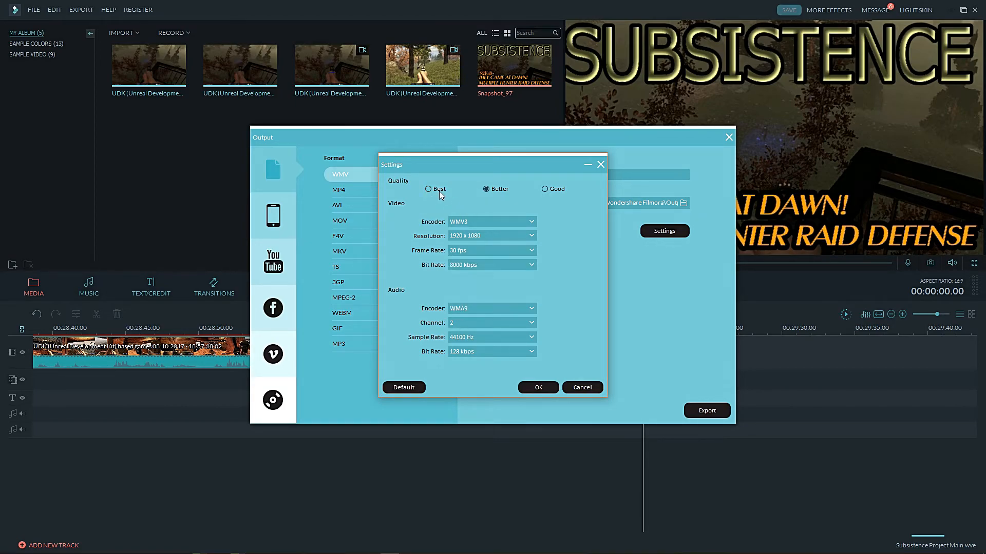
{"action": "left_click", "coordinate": [427, 189]}
{"action": "left_click", "coordinate": [530, 265]}
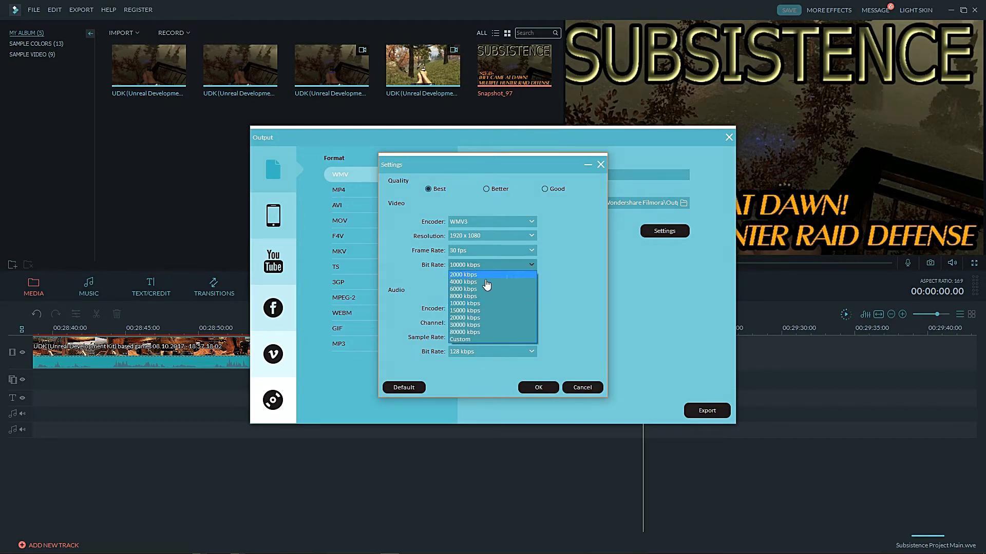
{"action": "left_click", "coordinate": [468, 312]}
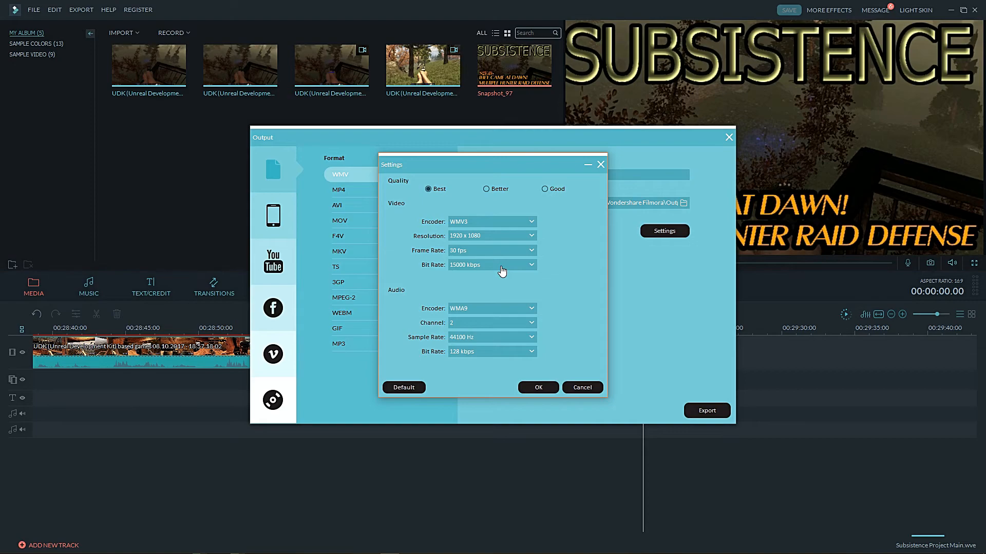
Step: Check the frame rate and video encoder choices for WMV and accept the export settings
{"action": "left_click", "coordinate": [531, 251]}
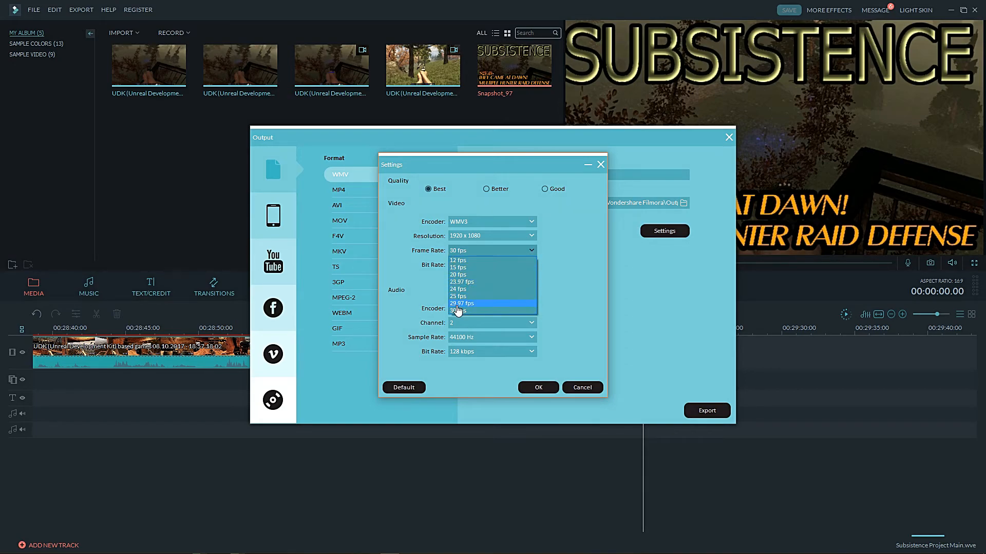
{"action": "left_click", "coordinate": [475, 224]}
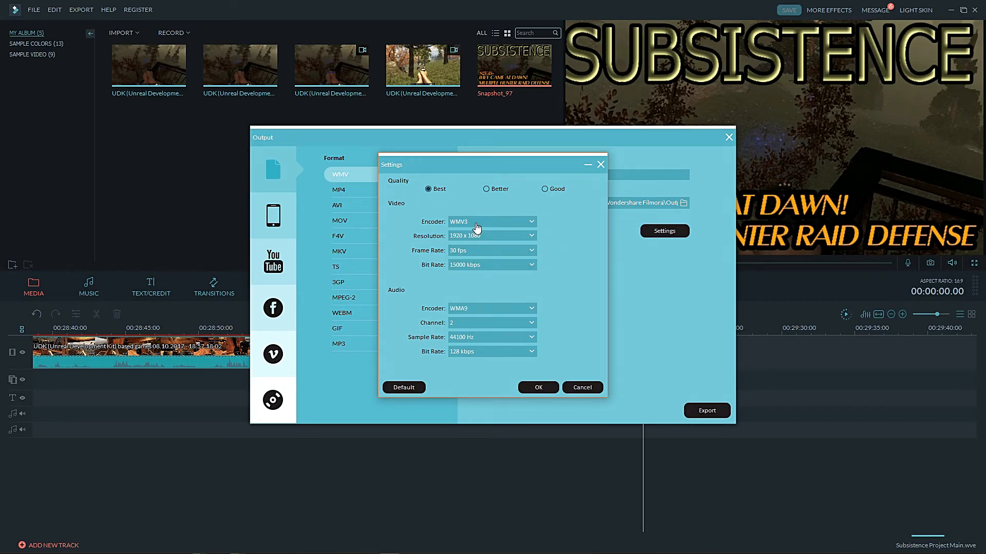
{"action": "left_click", "coordinate": [497, 226]}
{"action": "left_click", "coordinate": [530, 224]}
{"action": "left_click", "coordinate": [532, 225]}
{"action": "left_click", "coordinate": [531, 225]}
{"action": "left_click", "coordinate": [538, 387]}
Step: Choose MP4 as the output format and set it to Best quality with a 15000 kbps video bit rate
{"action": "left_click", "coordinate": [338, 189]}
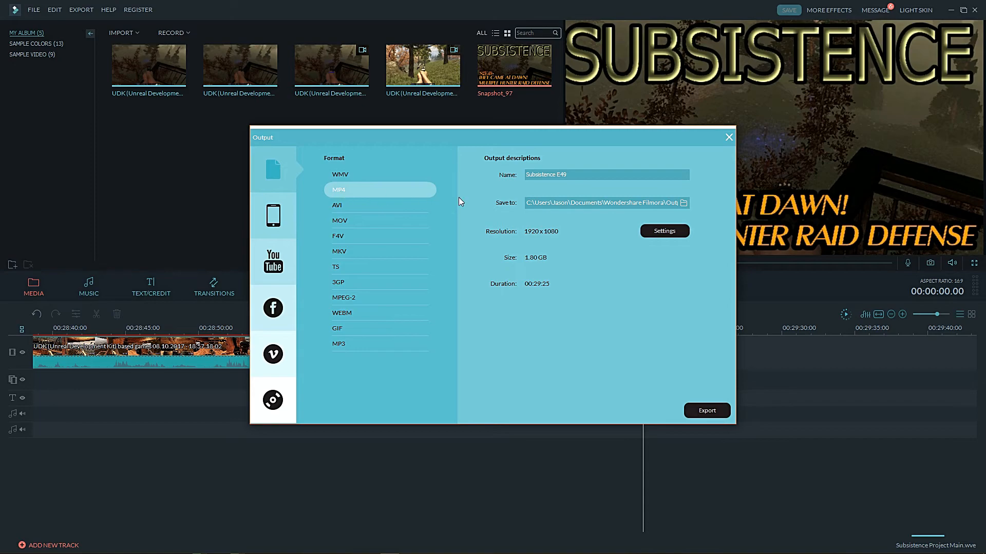
{"action": "left_click", "coordinate": [656, 235]}
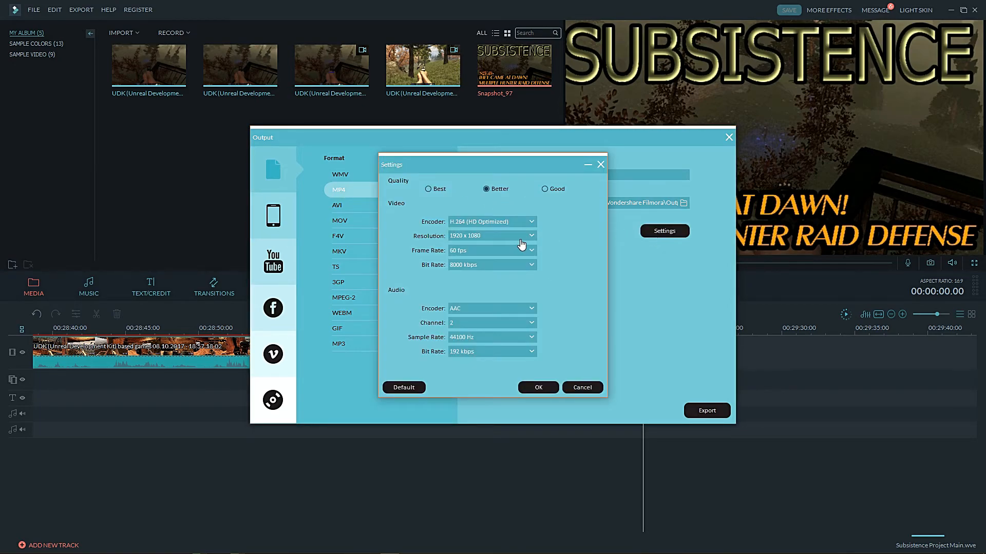
{"action": "left_click", "coordinate": [505, 265]}
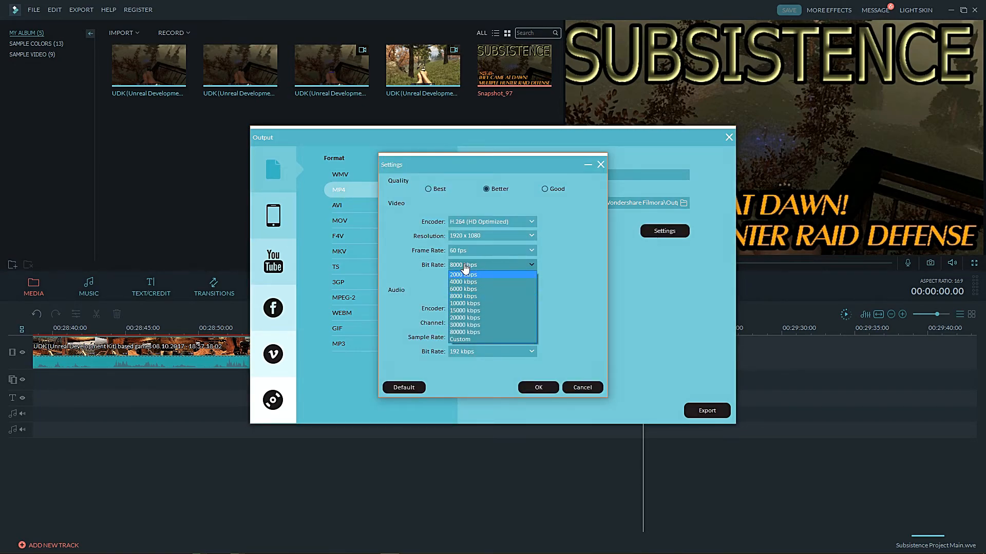
{"action": "left_click", "coordinate": [462, 312]}
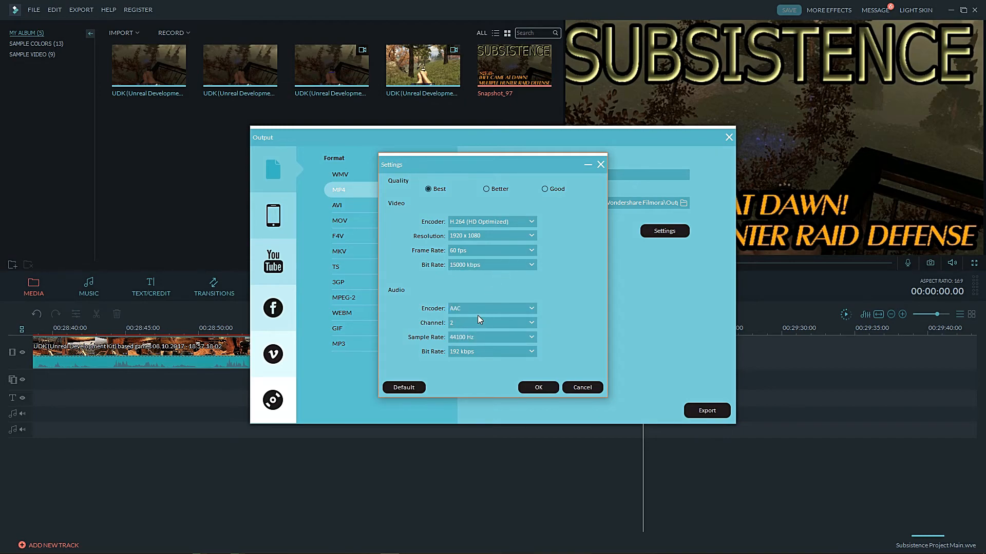
Step: Set the MP4 audio to a 48000 Hz sample rate and 256 kbps bit rate, and accept the settings
{"action": "left_click", "coordinate": [460, 340]}
{"action": "left_click", "coordinate": [464, 354]}
{"action": "left_click", "coordinate": [524, 354]}
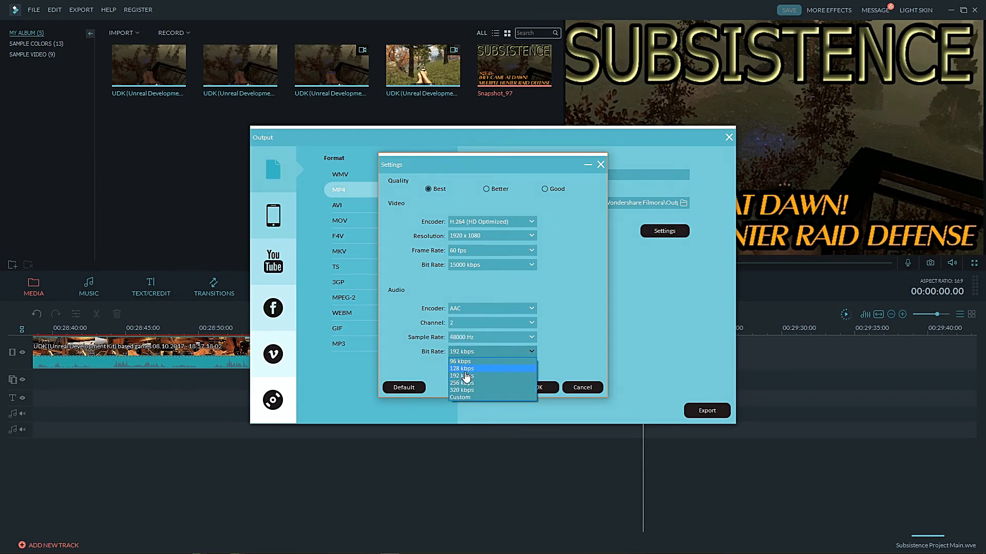
{"action": "left_click", "coordinate": [459, 383]}
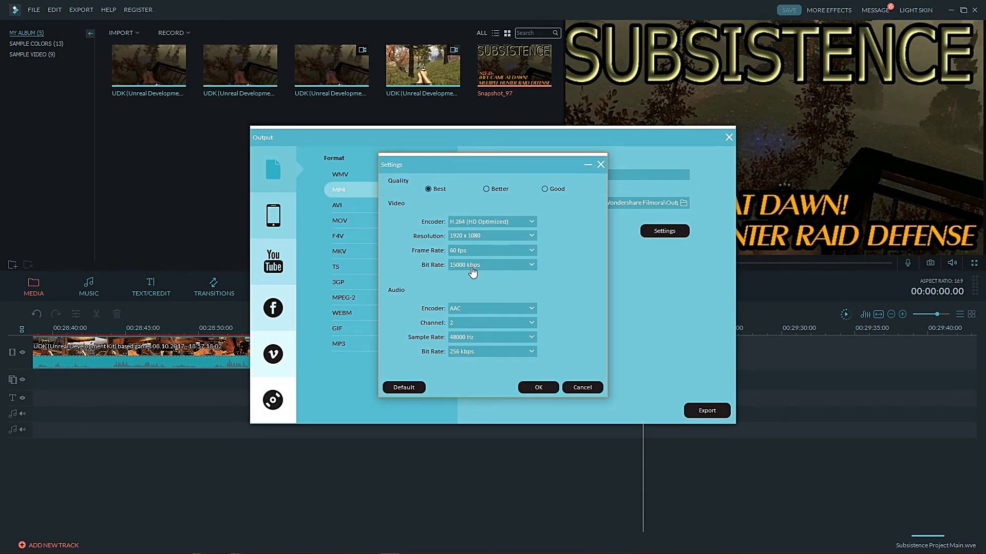
{"action": "left_click", "coordinate": [534, 389]}
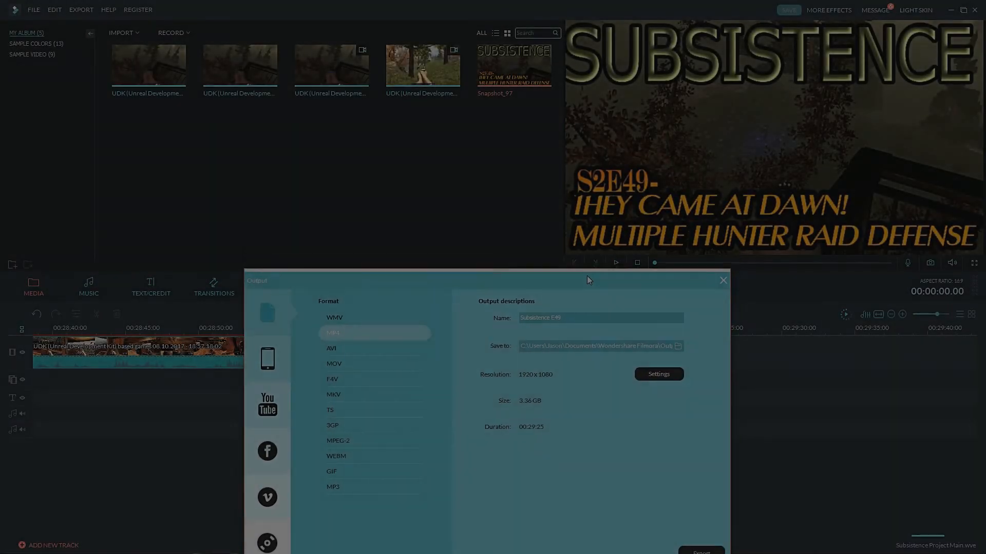
{"action": "left_click_drag", "start_coordinate": [589, 276], "coordinate": [582, 315]}
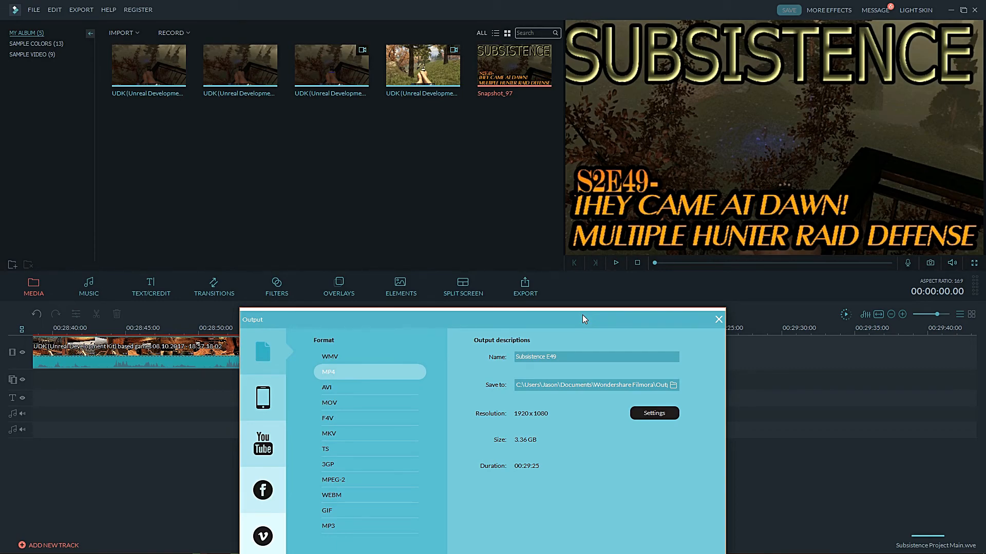
{"action": "left_click_drag", "start_coordinate": [582, 315], "coordinate": [581, 109]}
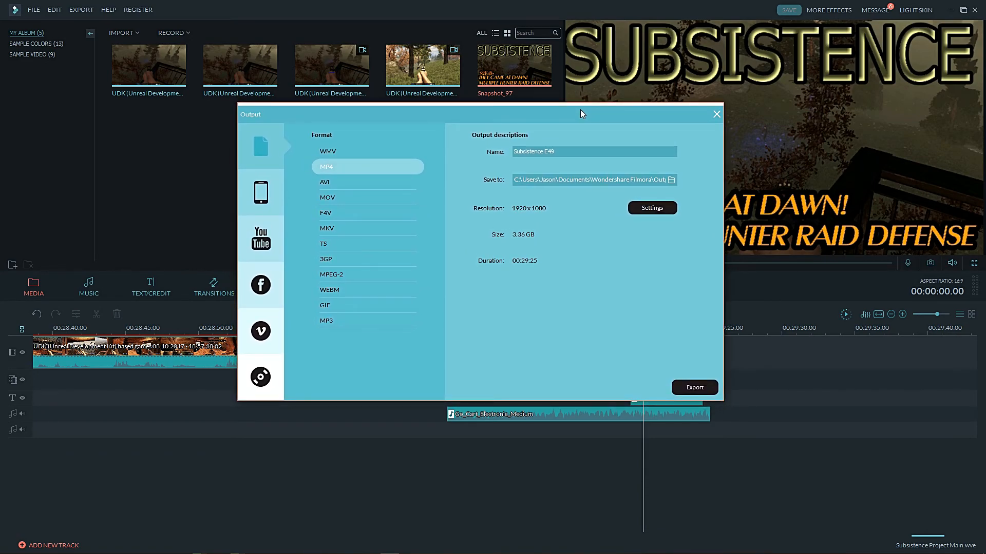